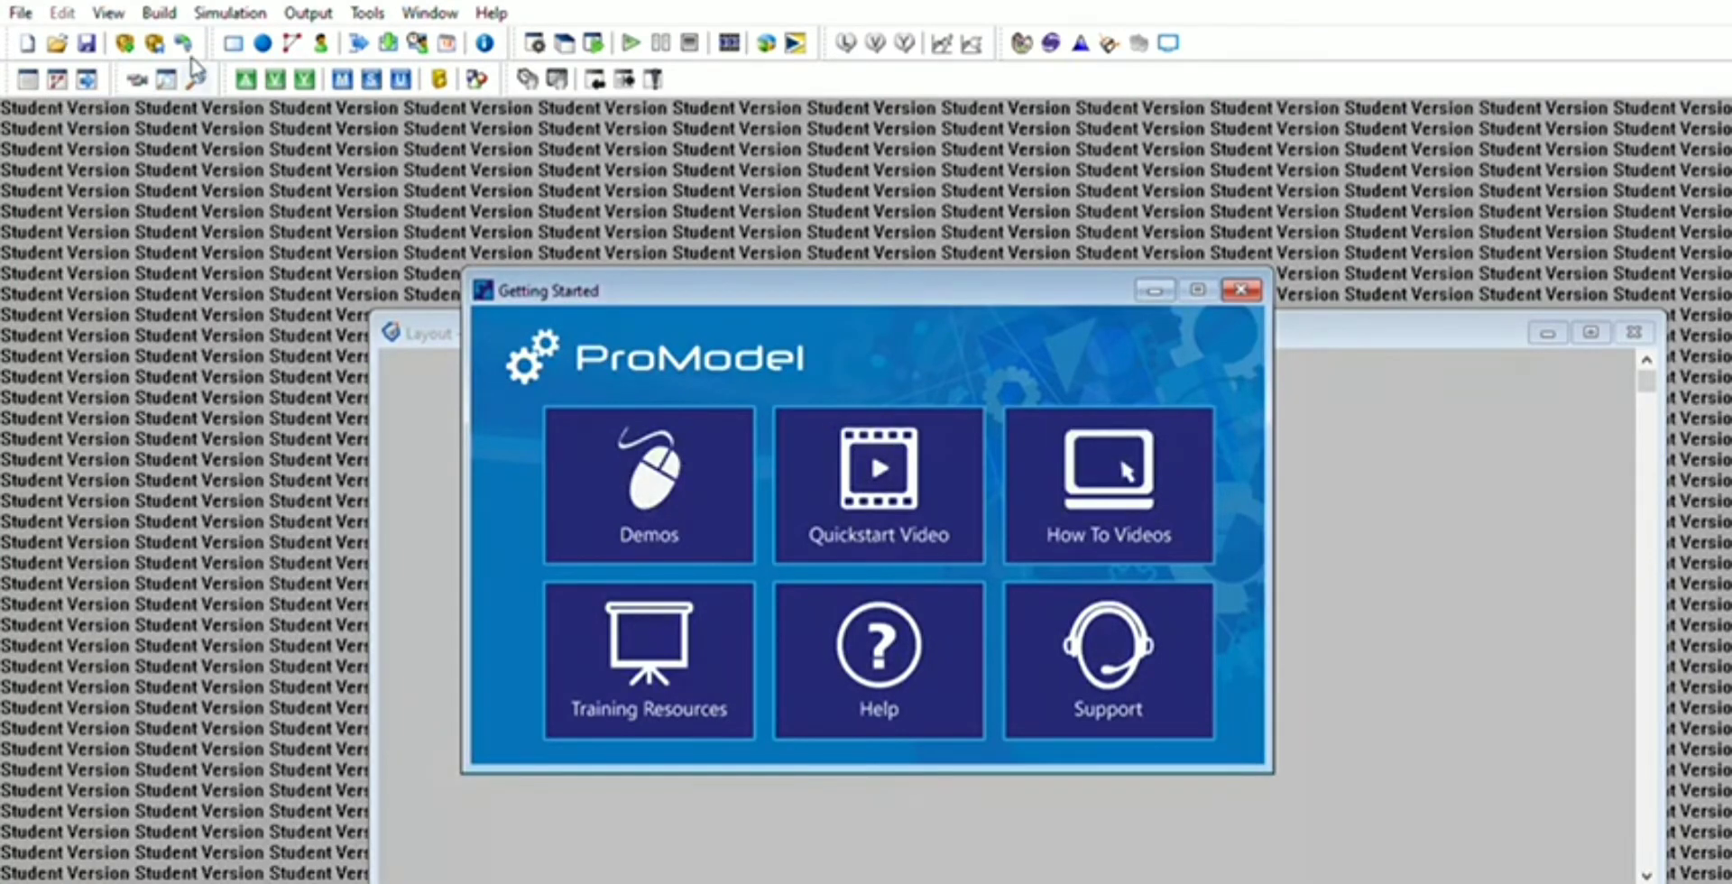
# Step: Place two square locations near the layout's right side, one above the other, and align the upper one vertically with the lower one
pyautogui.click(1241, 289)
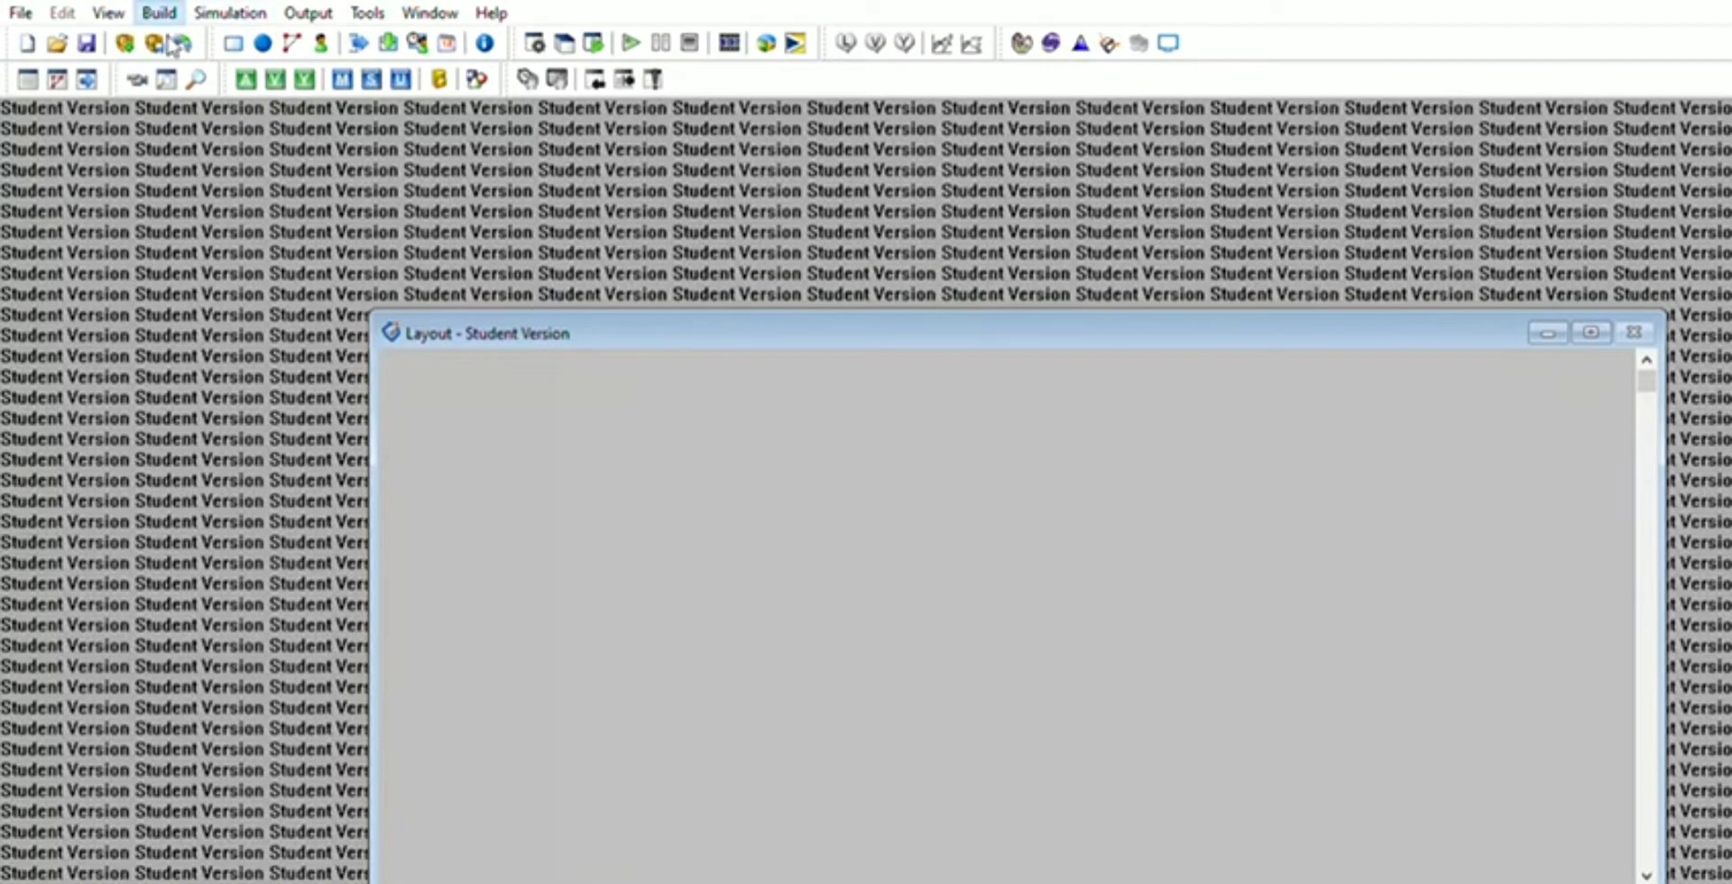
pyautogui.click(254, 18)
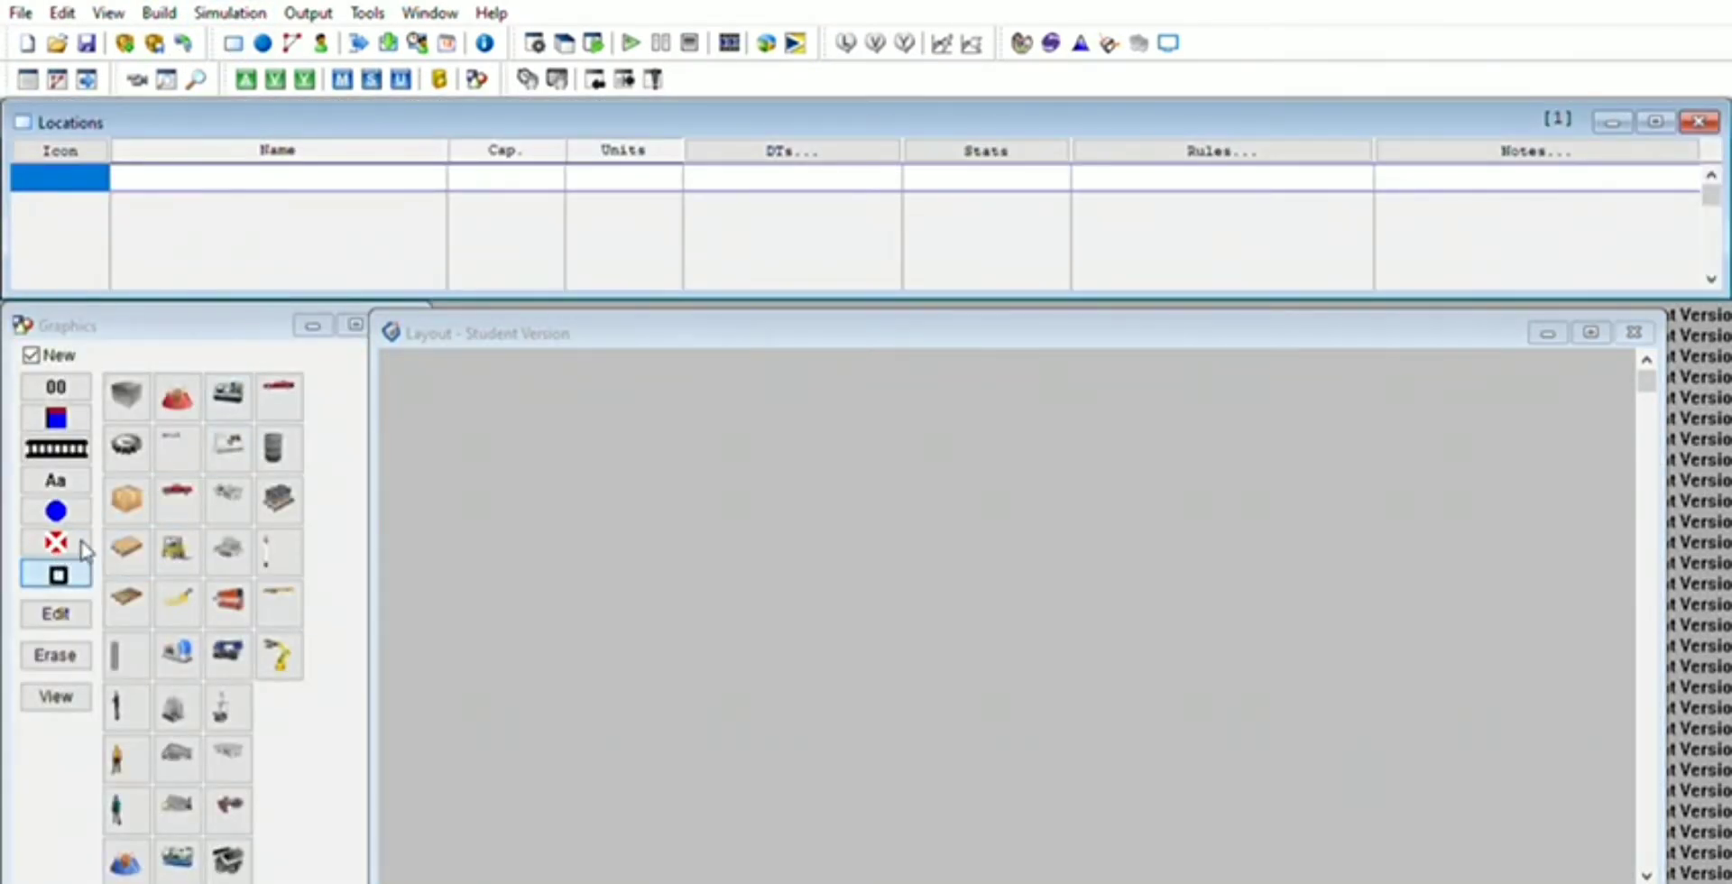
pyautogui.click(1378, 682)
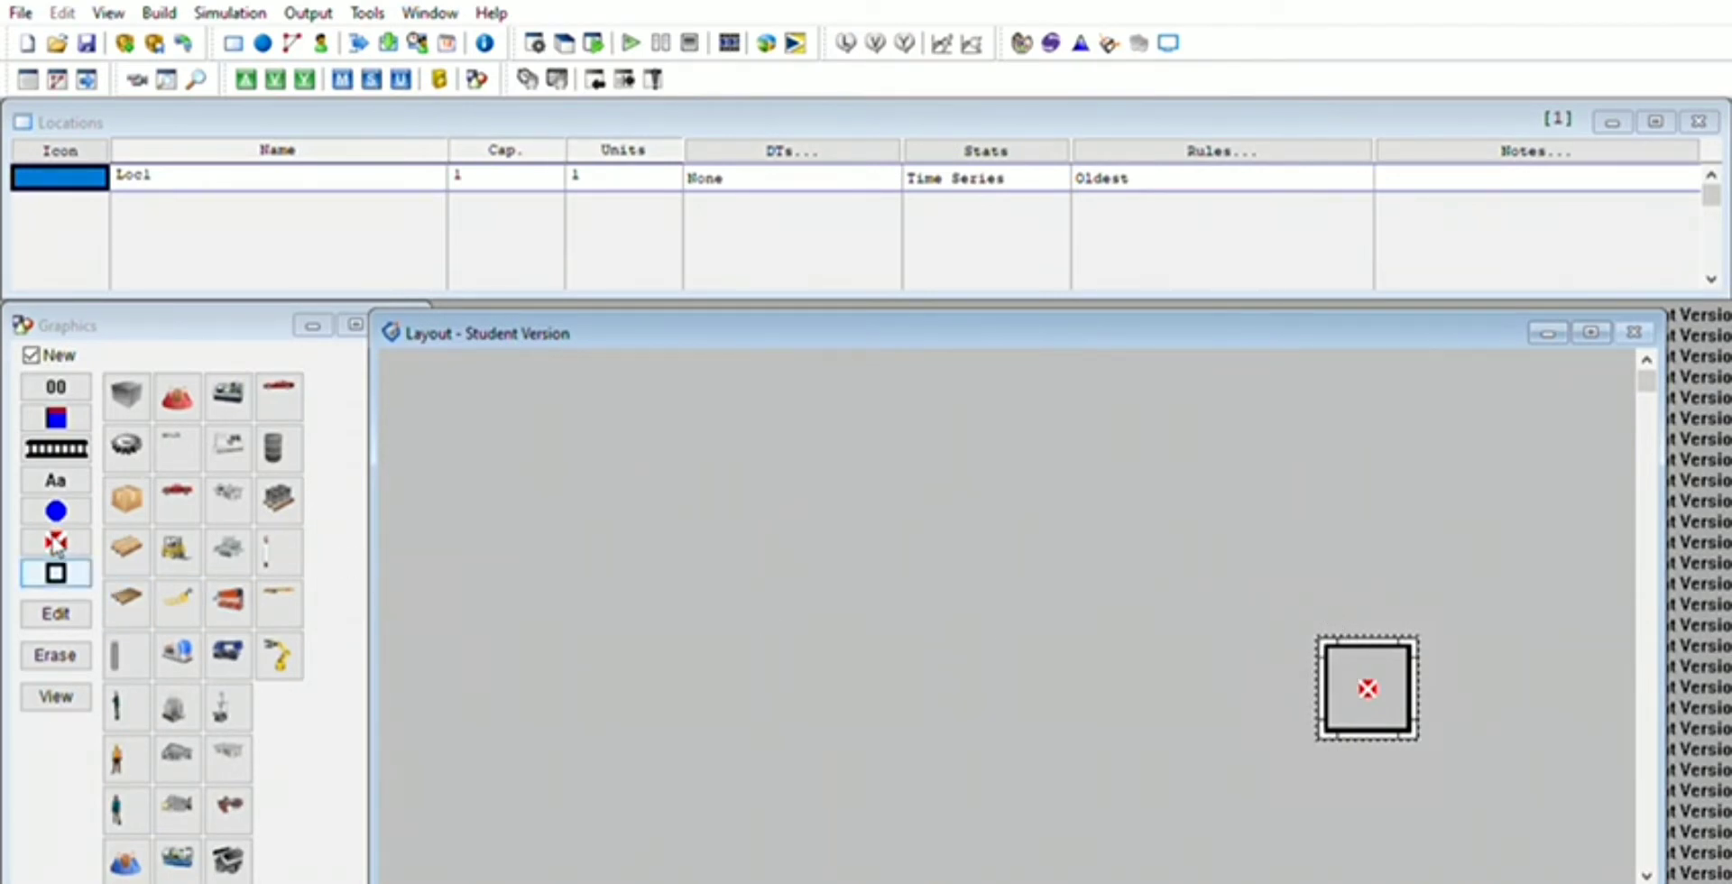
pyautogui.click(56, 571)
pyautogui.click(1344, 464)
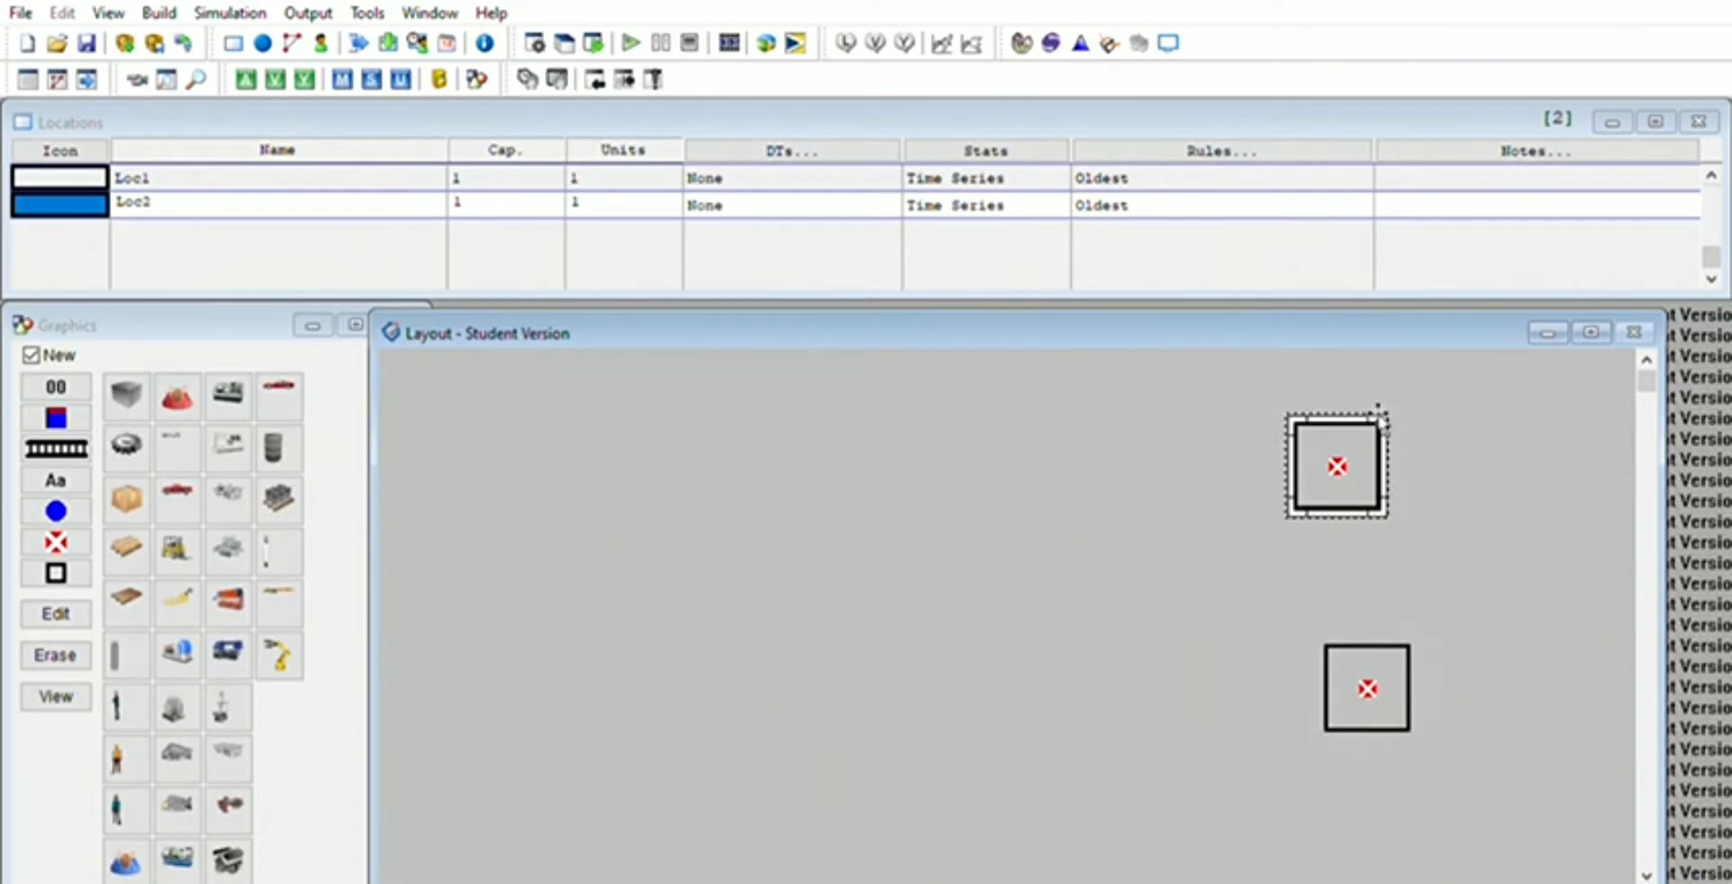
pyautogui.moveTo(1376, 397); pyautogui.dragTo(1400, 394)
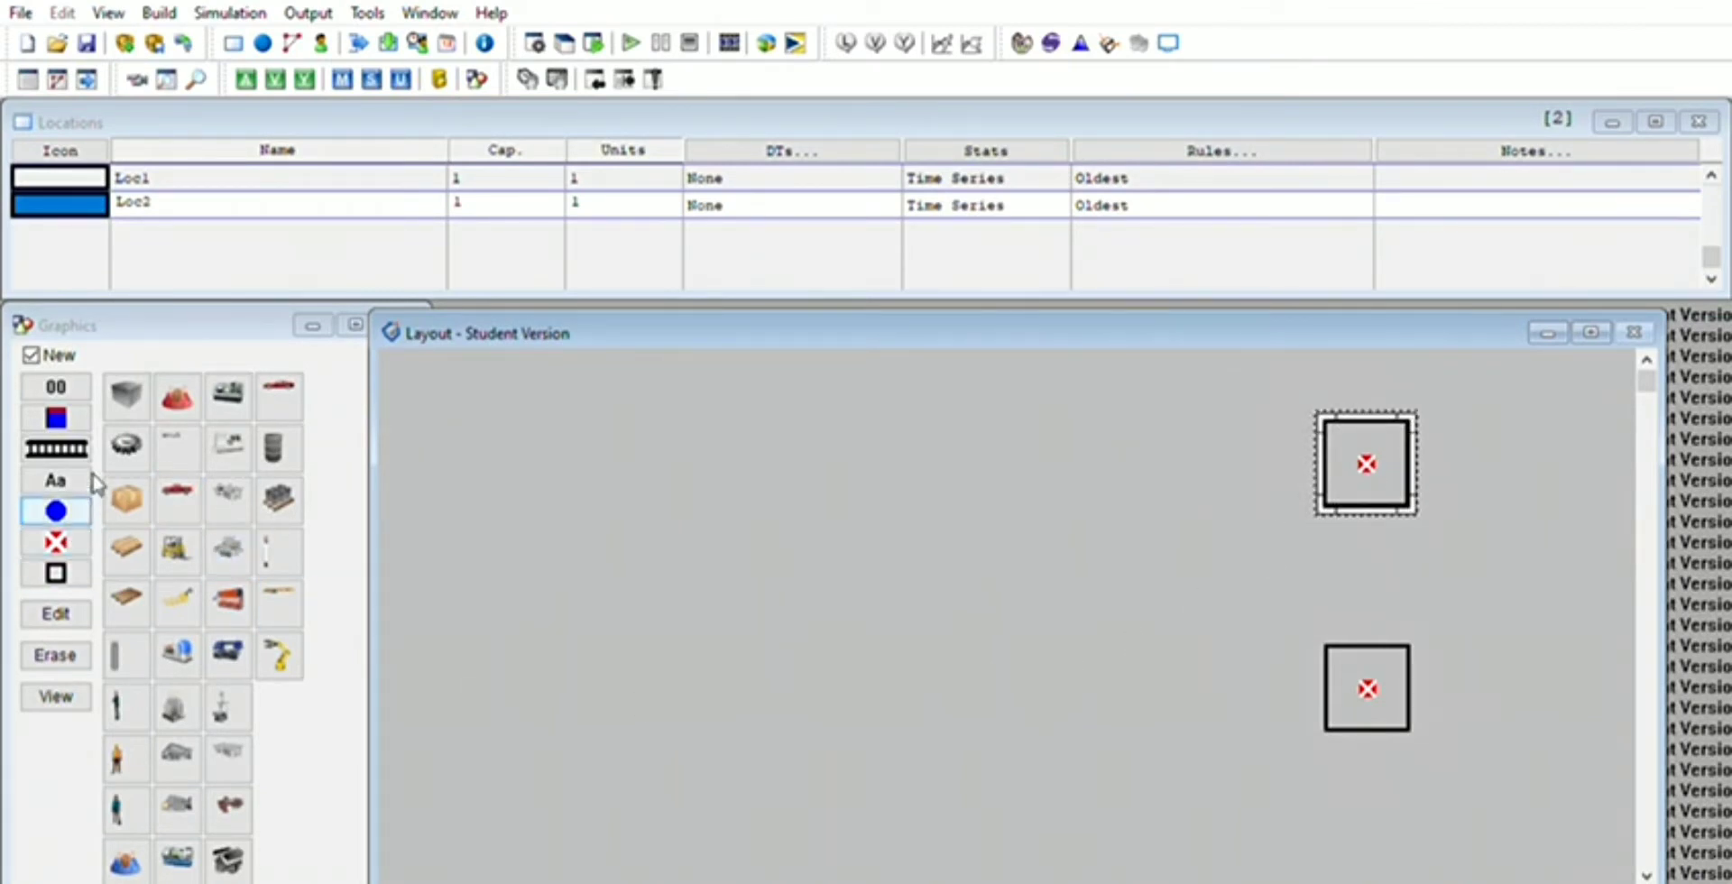
# Step: Draw a two-segment conveyor location from the lower square leftward, angling up toward the layout's centre, and colour it yellow
pyautogui.click(1334, 658)
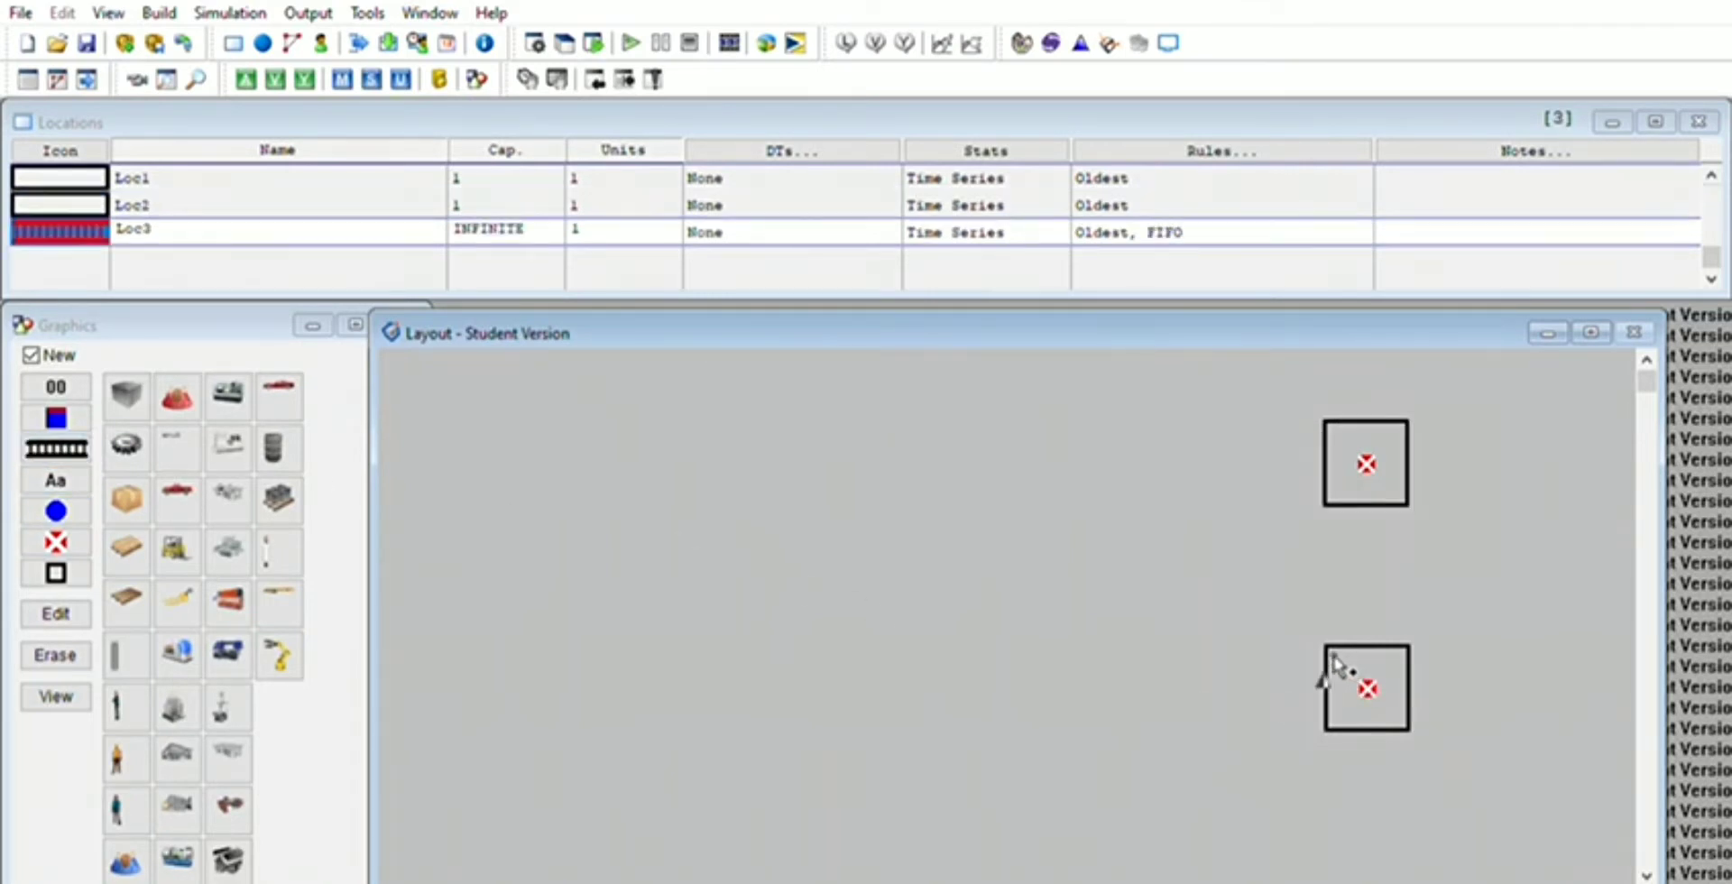
pyautogui.click(1026, 670)
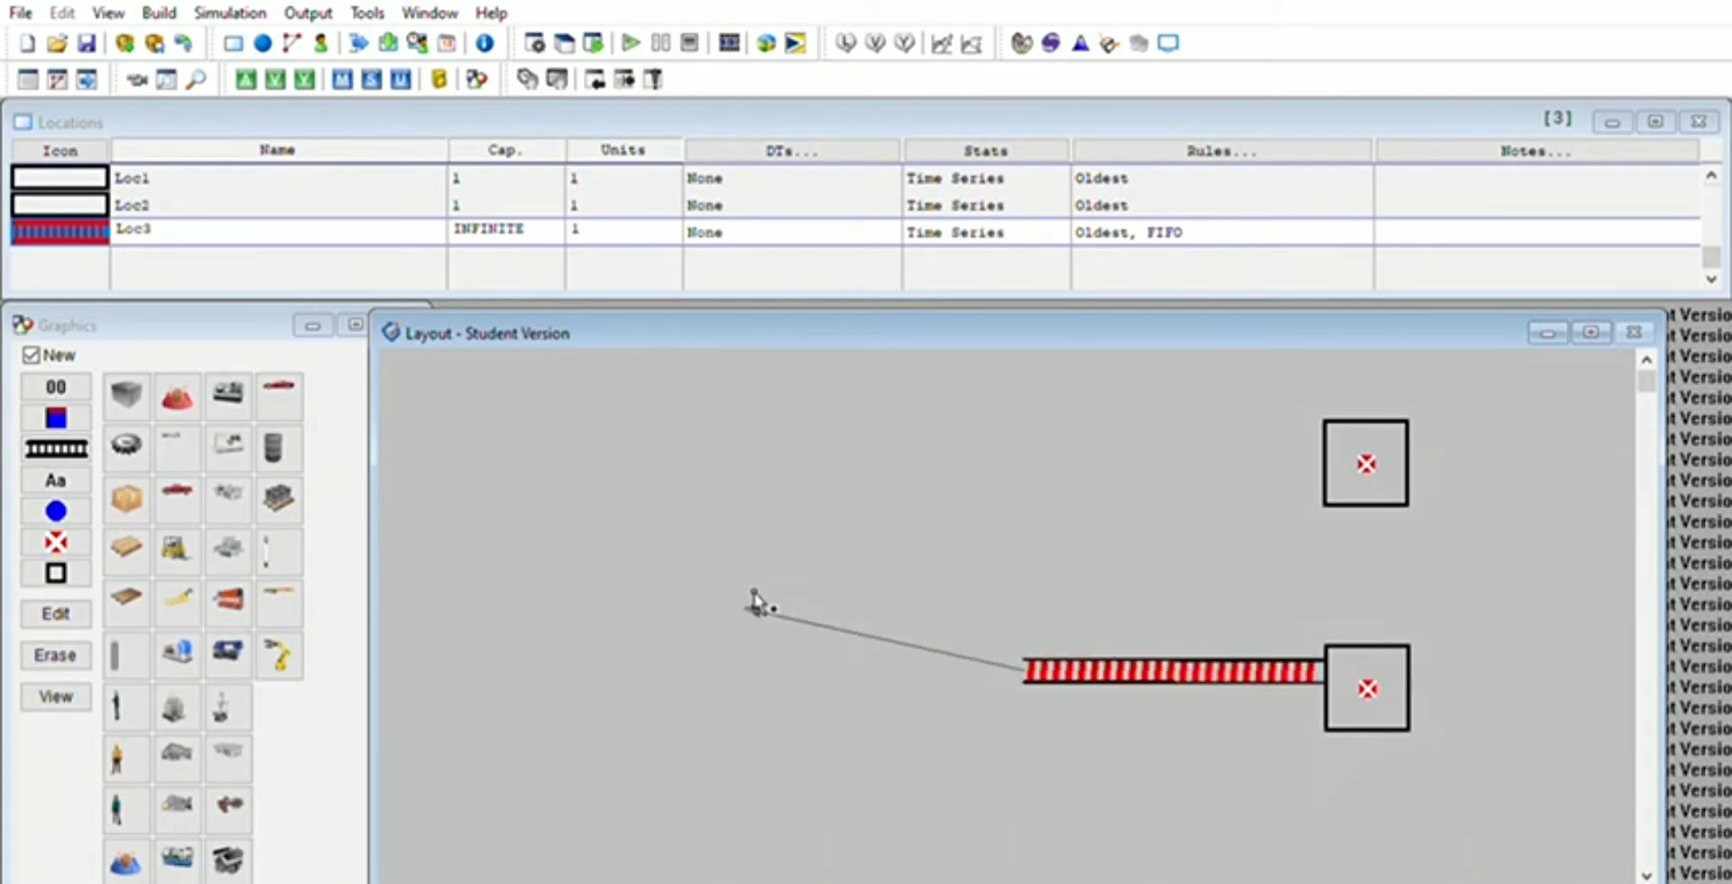
pyautogui.click(792, 602)
pyautogui.rightClick(790, 606)
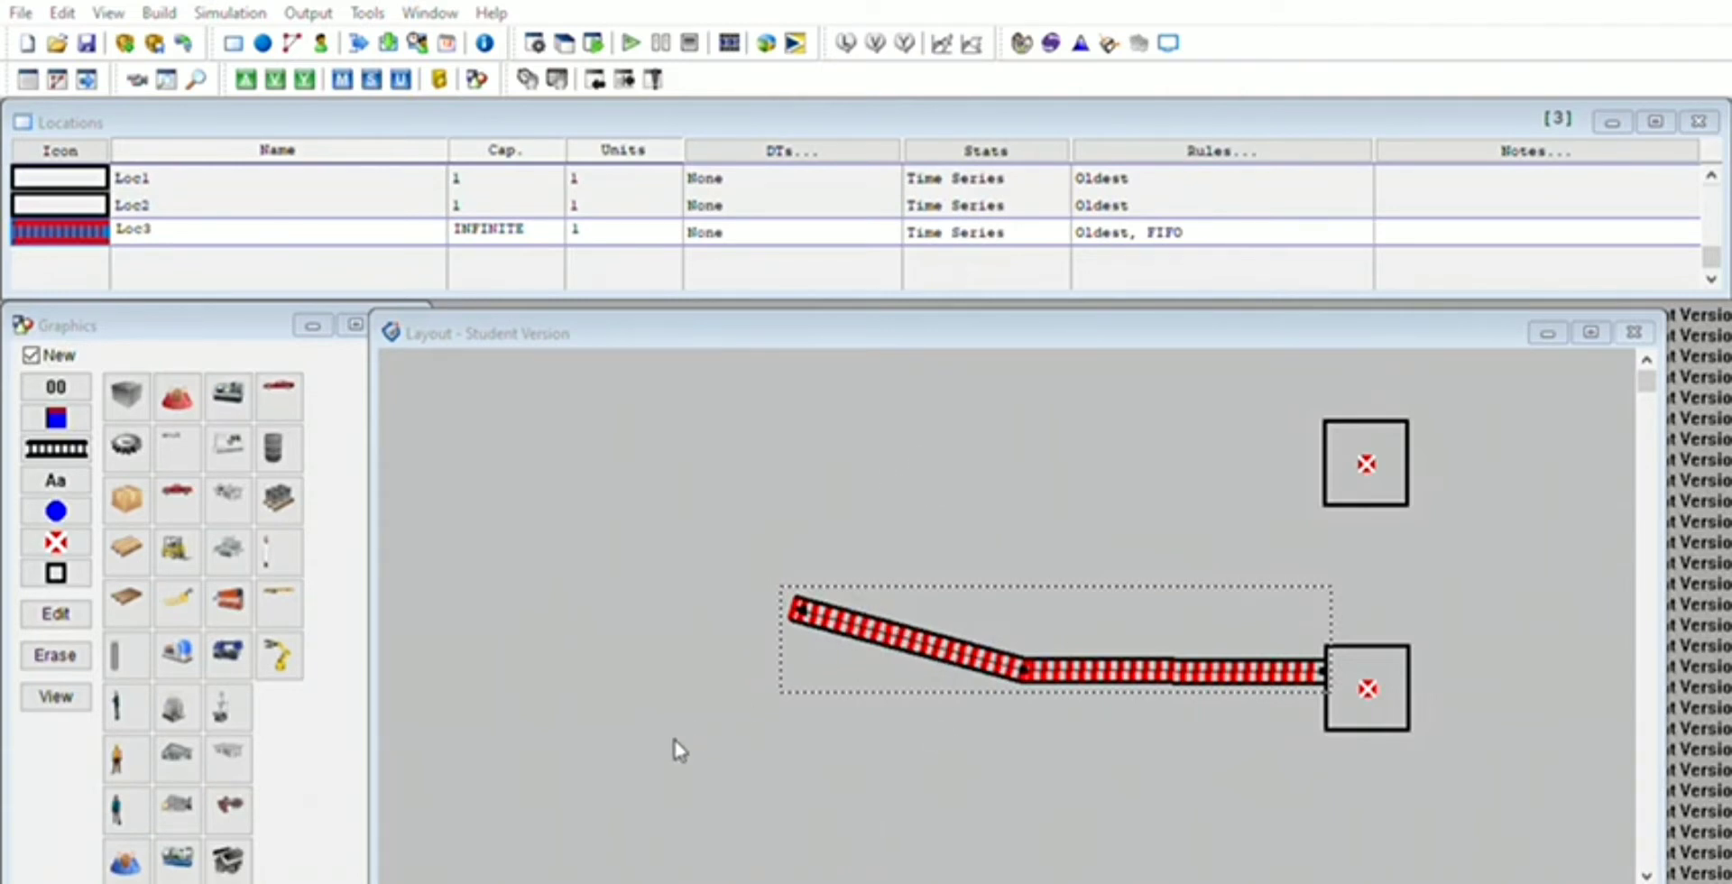
pyautogui.click(705, 829)
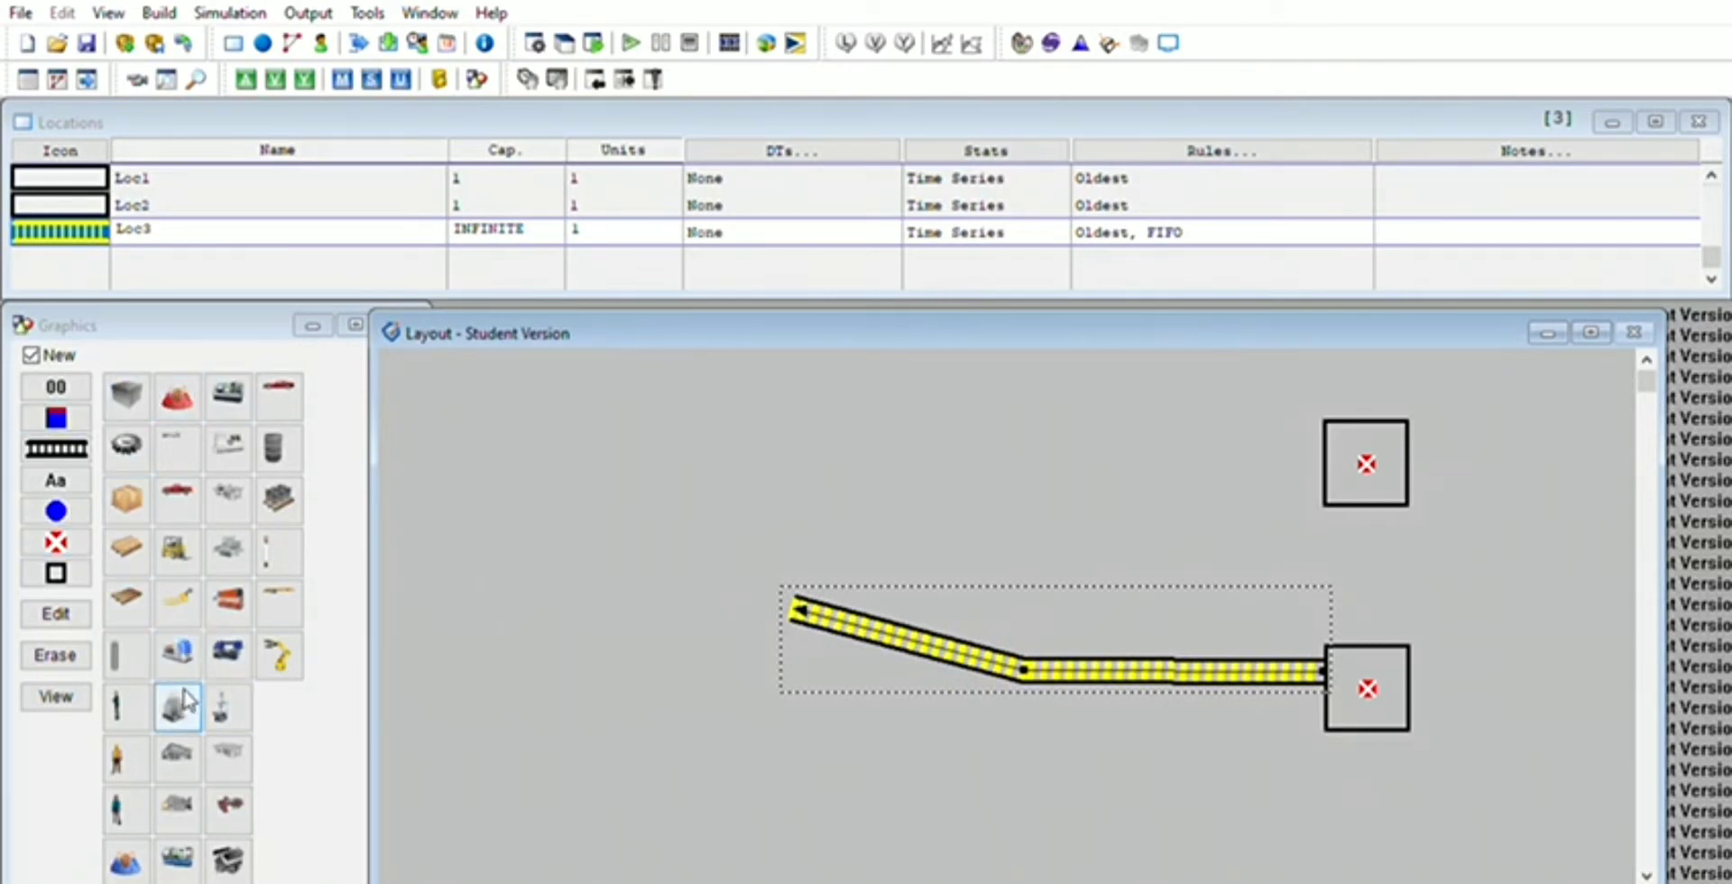
# Step: Add a Warehouse building location in the layout's upper-left area, enlarged so its lower-right corner meets the conveyor's end
pyautogui.click(197, 800)
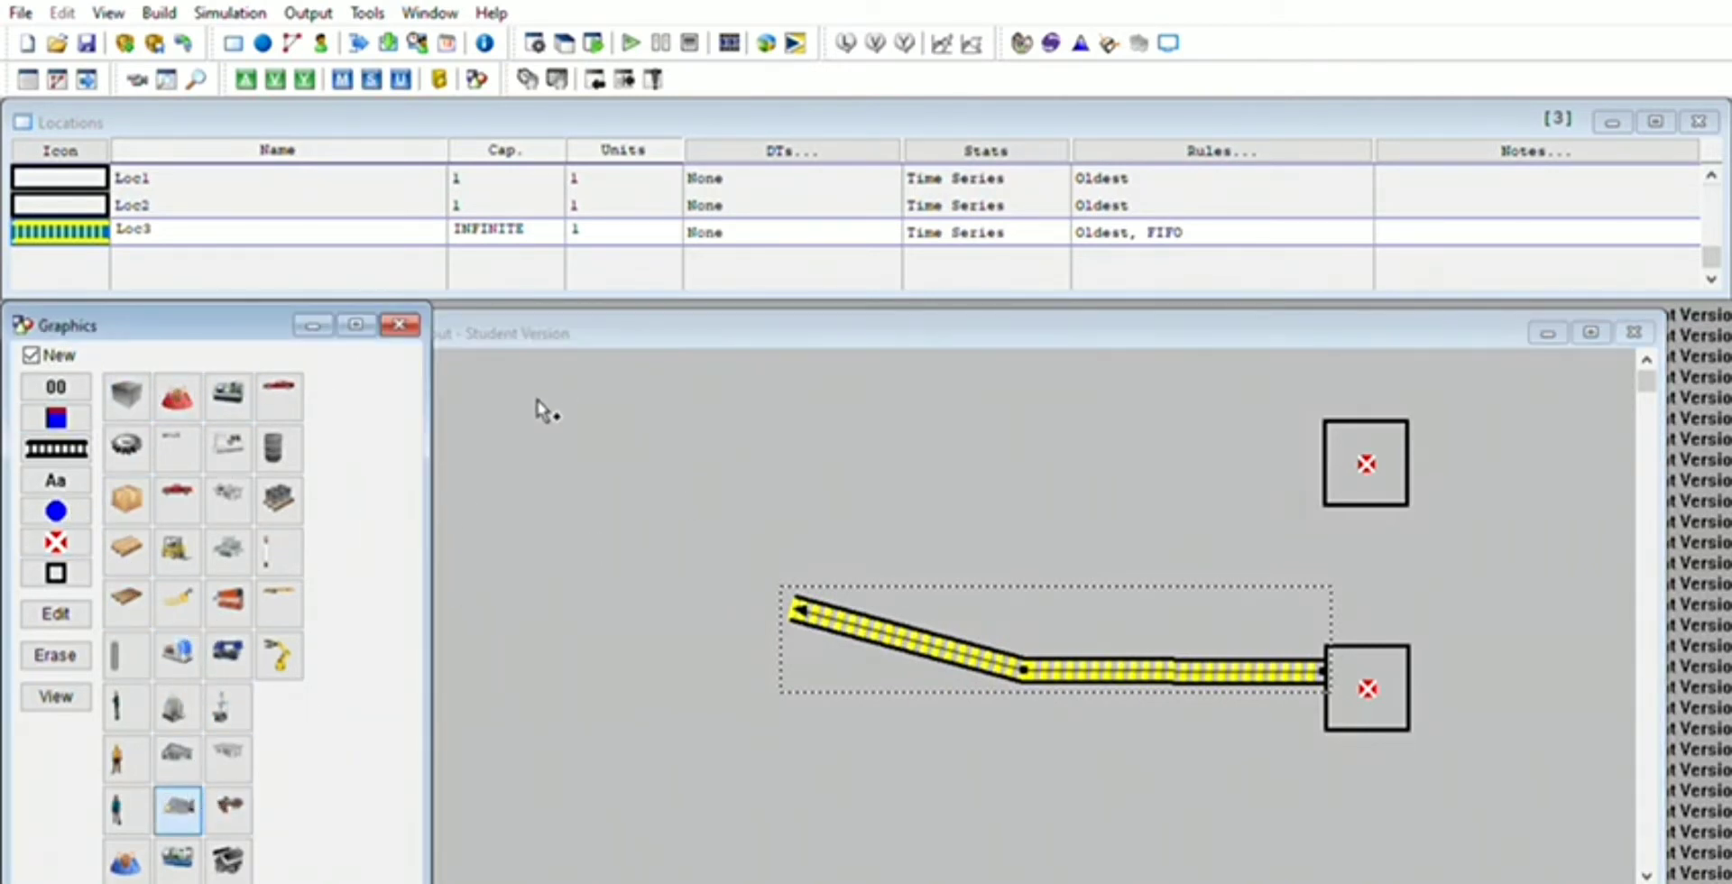
pyautogui.click(498, 380)
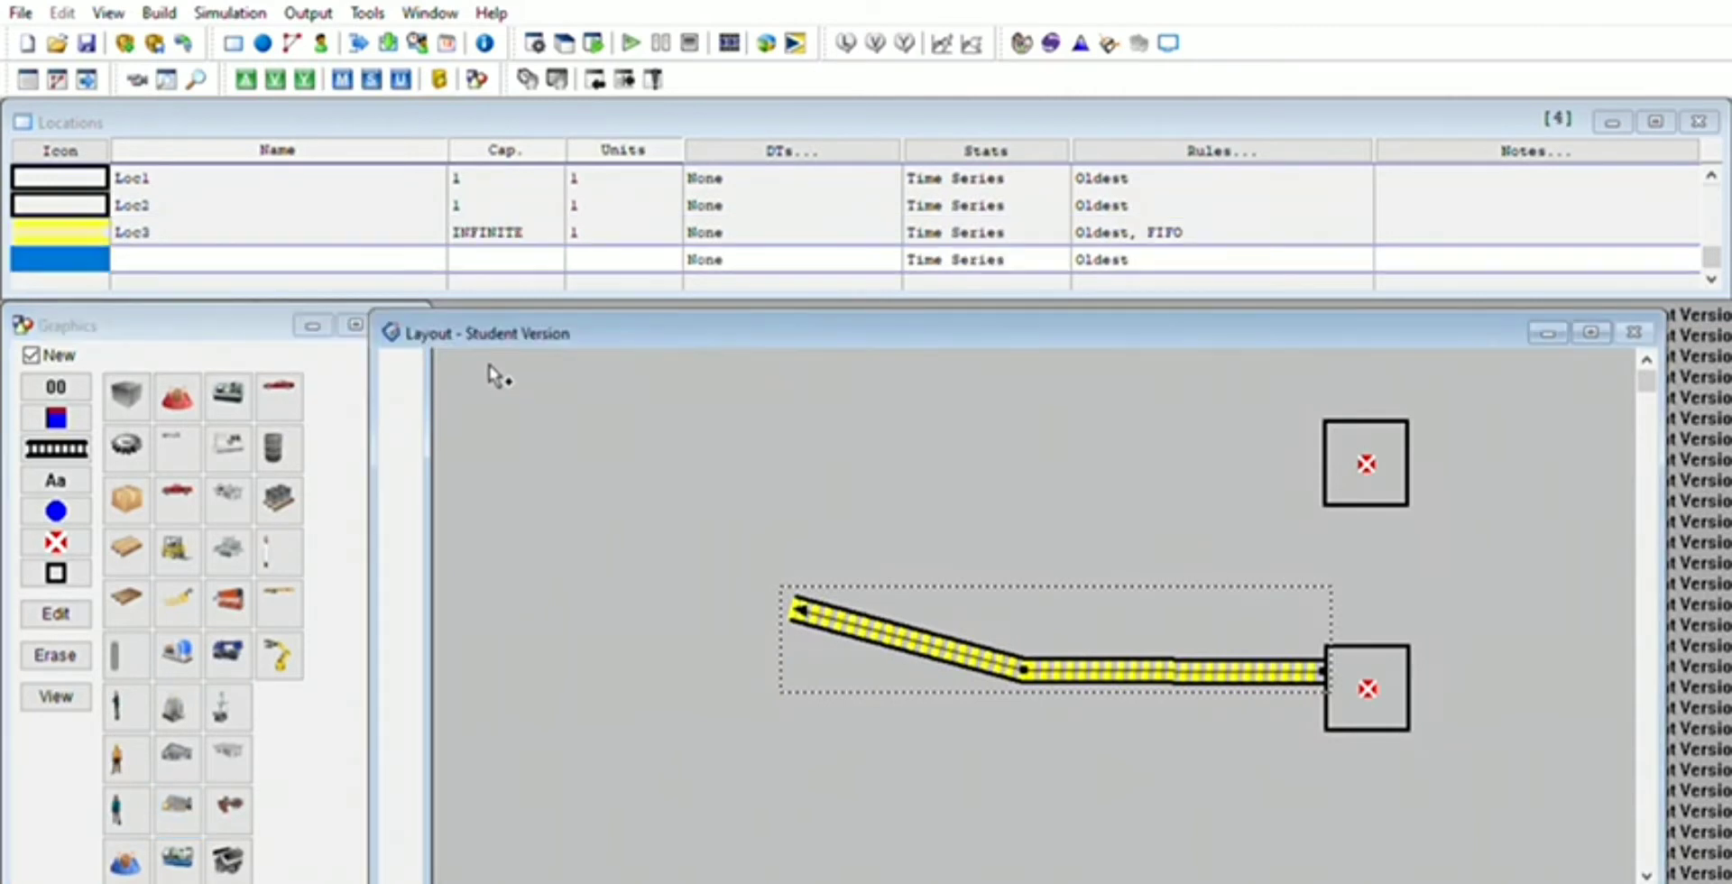
pyautogui.moveTo(631, 464); pyautogui.dragTo(695, 342)
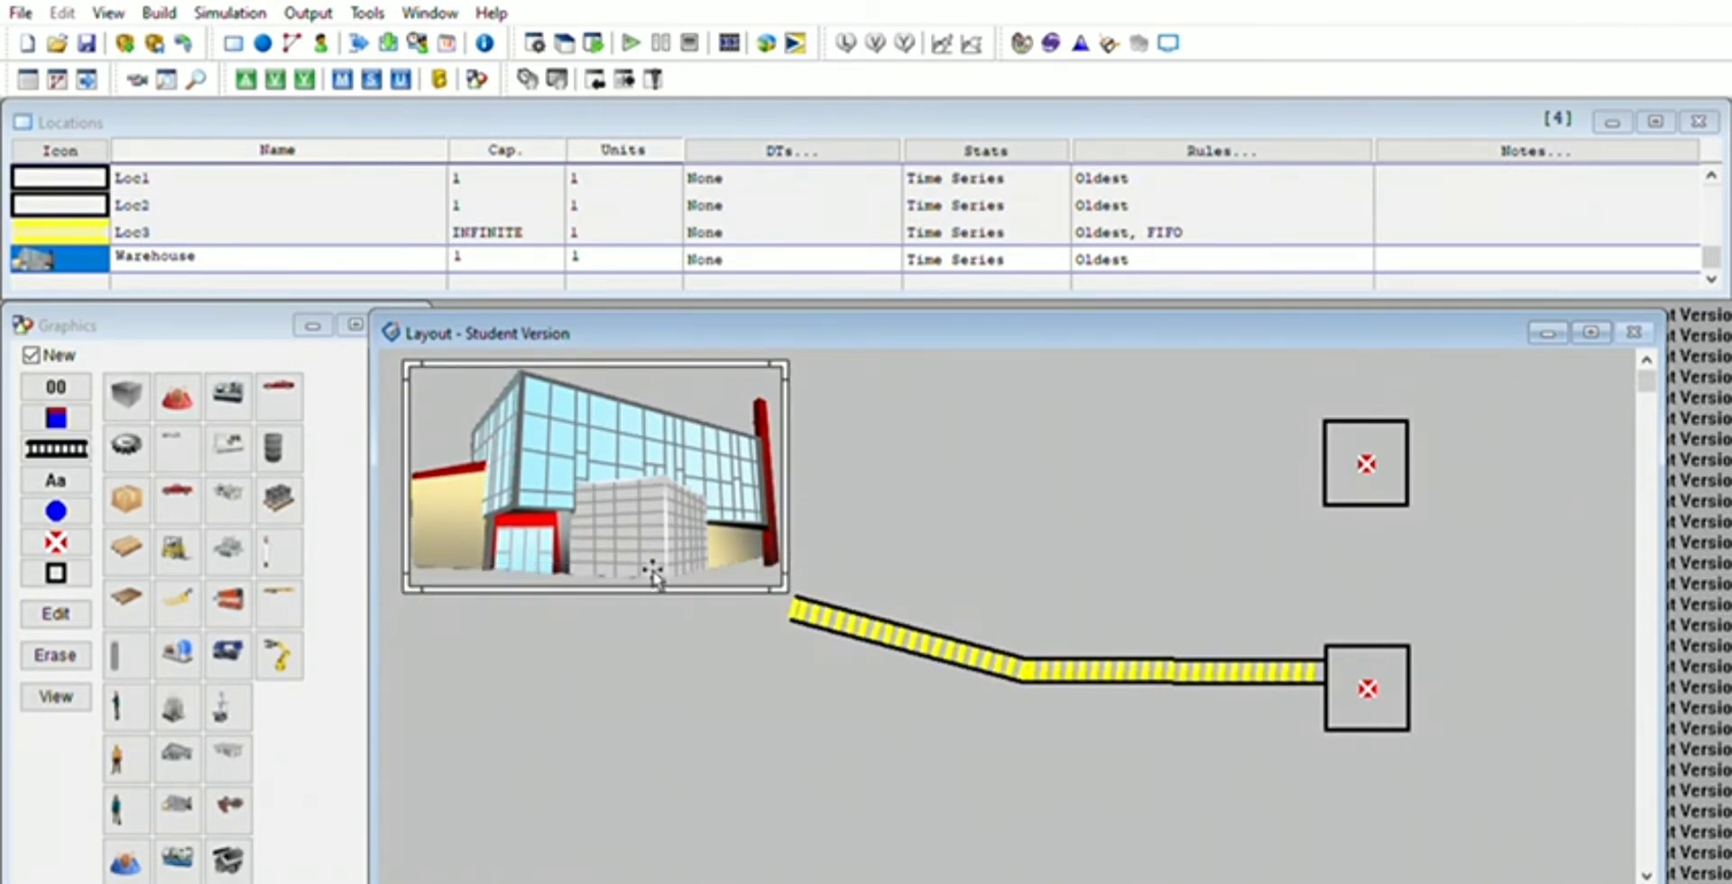
pyautogui.moveTo(793, 570); pyautogui.dragTo(803, 606)
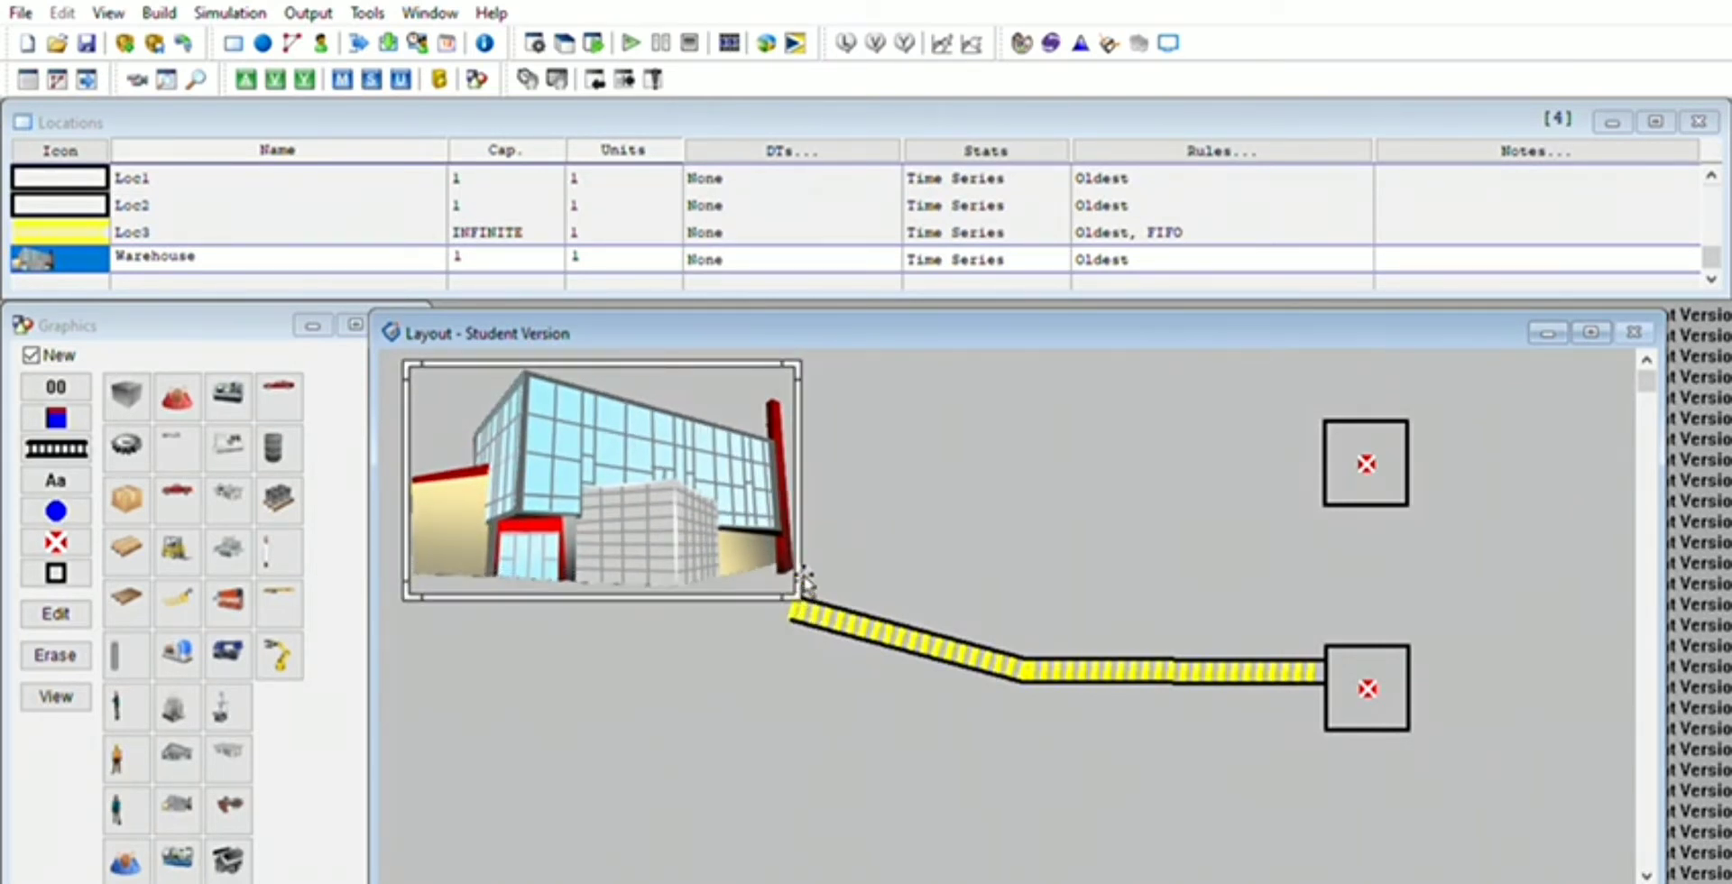
pyautogui.moveTo(740, 505); pyautogui.dragTo(740, 522)
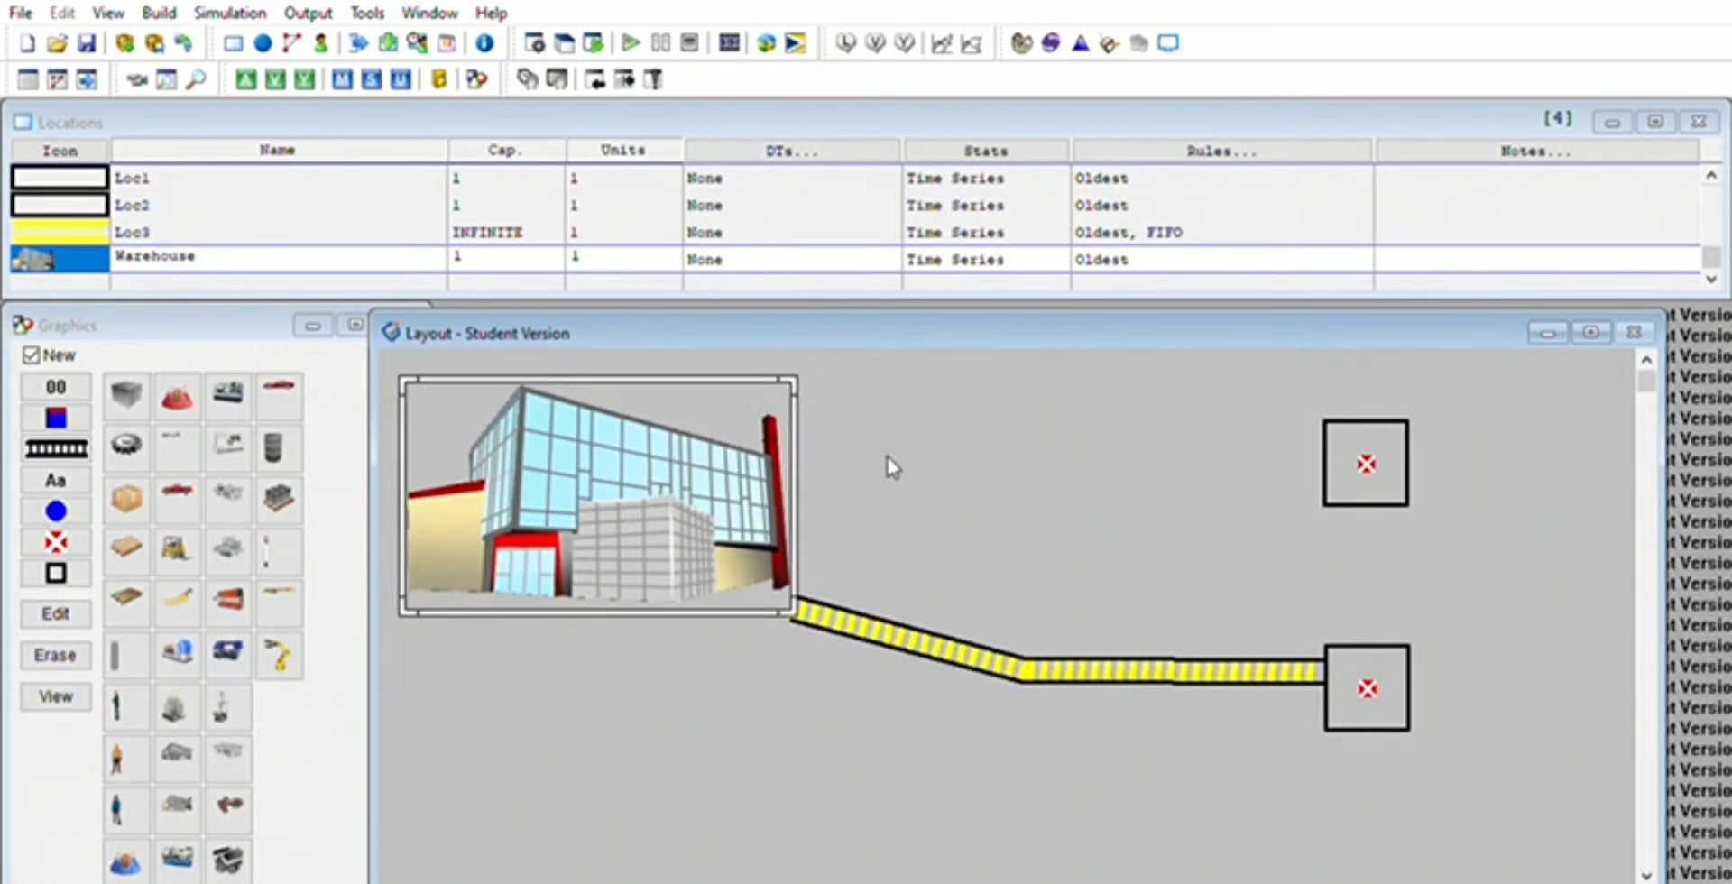
# Step: Add an Inspector location, enlarge the figure and stand it at the right end of the building beside the conveyor
pyautogui.click(271, 550)
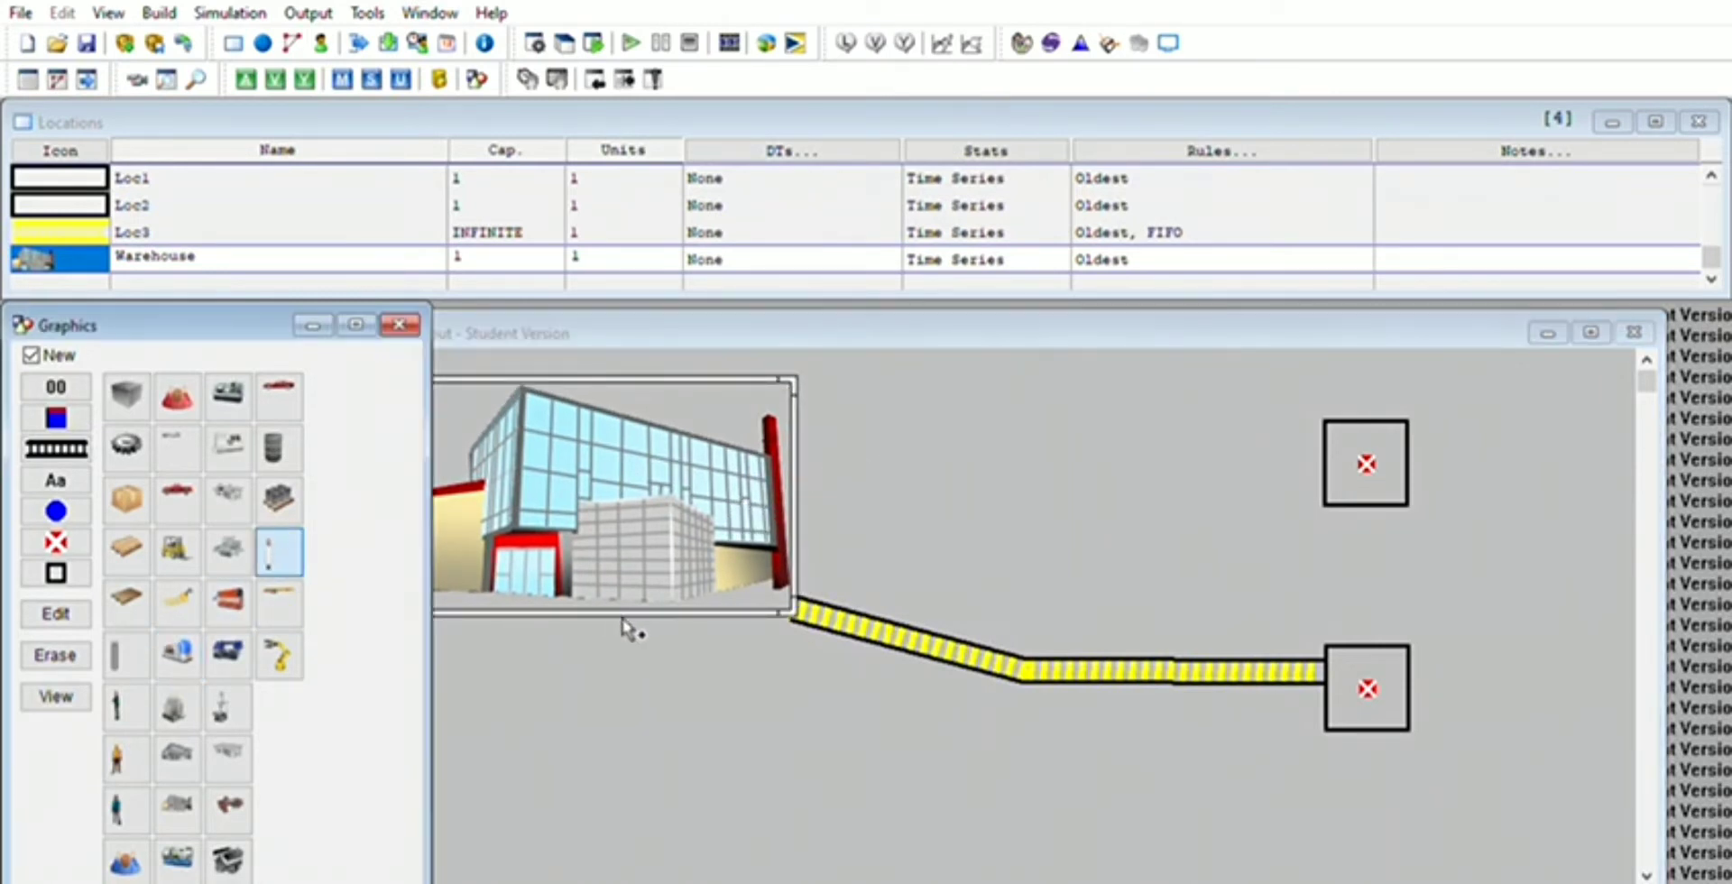
pyautogui.click(749, 642)
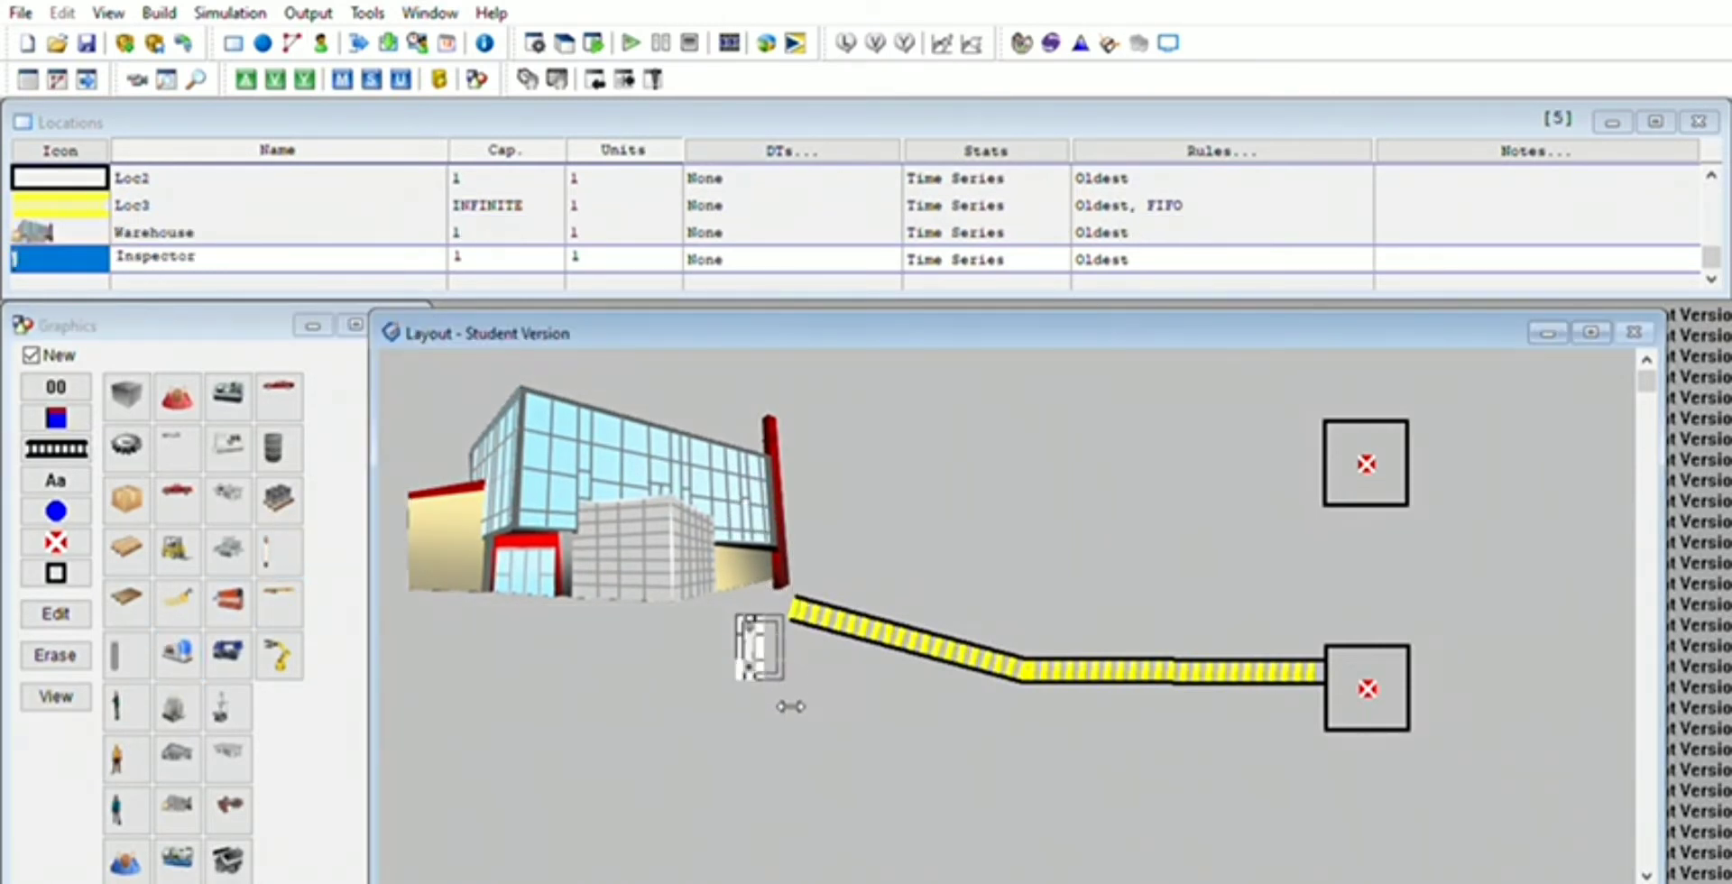
pyautogui.moveTo(771, 666); pyautogui.dragTo(784, 751)
pyautogui.moveTo(781, 679); pyautogui.dragTo(775, 523)
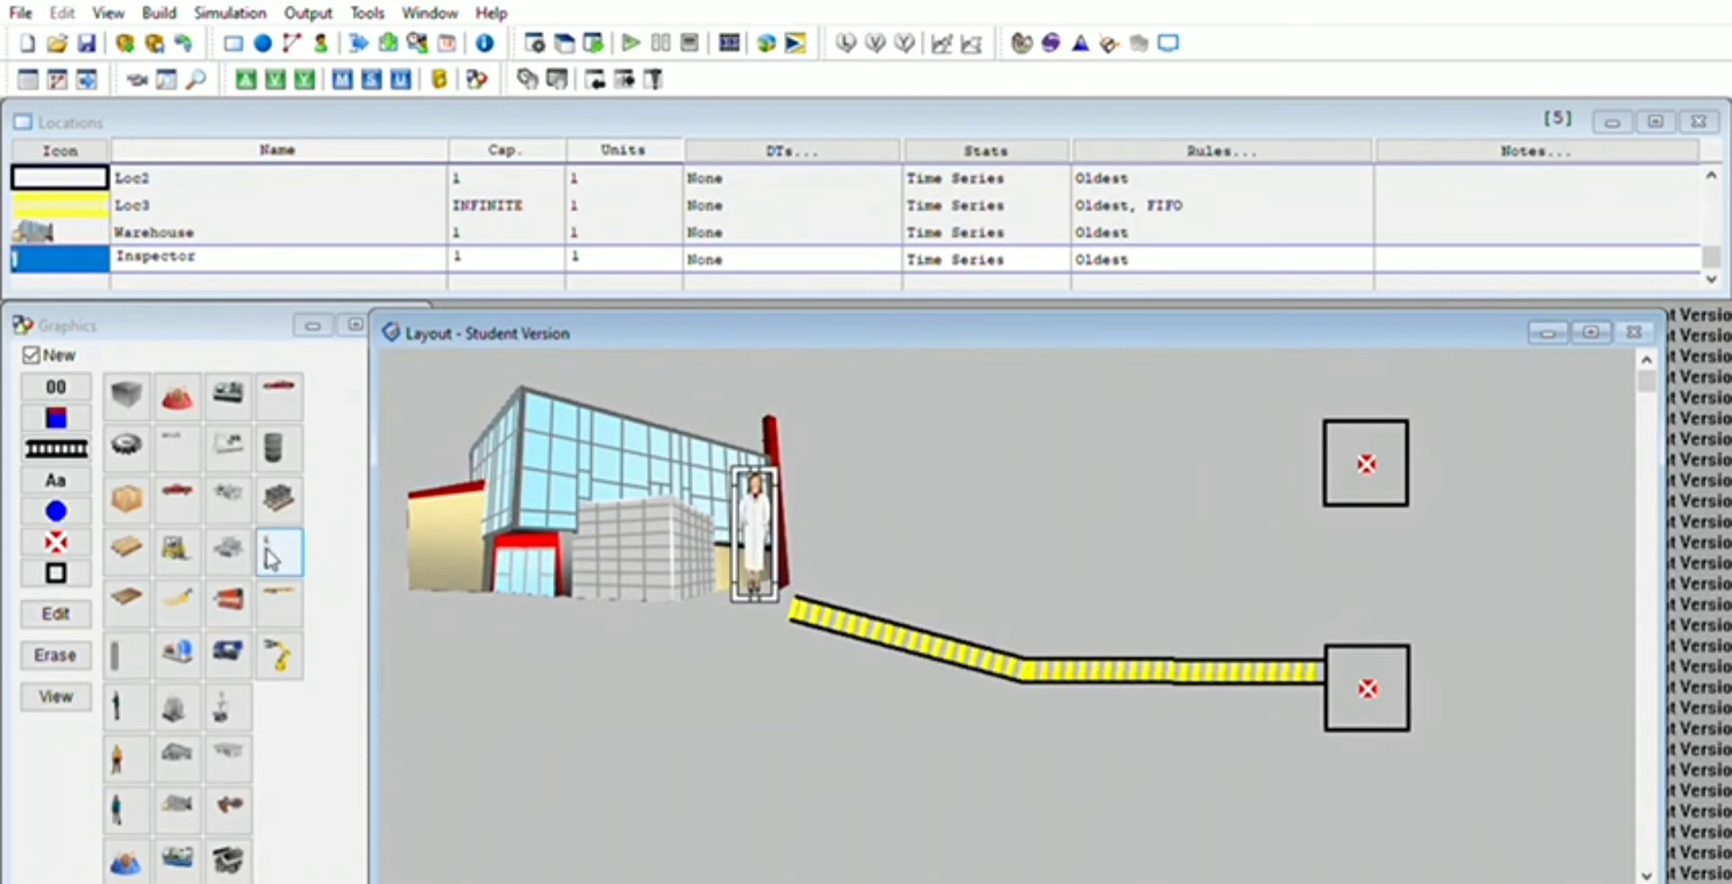
# Step: Add a Worker location with the orange-vest figure, enlarge it and position it in front of the building's entrance
pyautogui.click(127, 759)
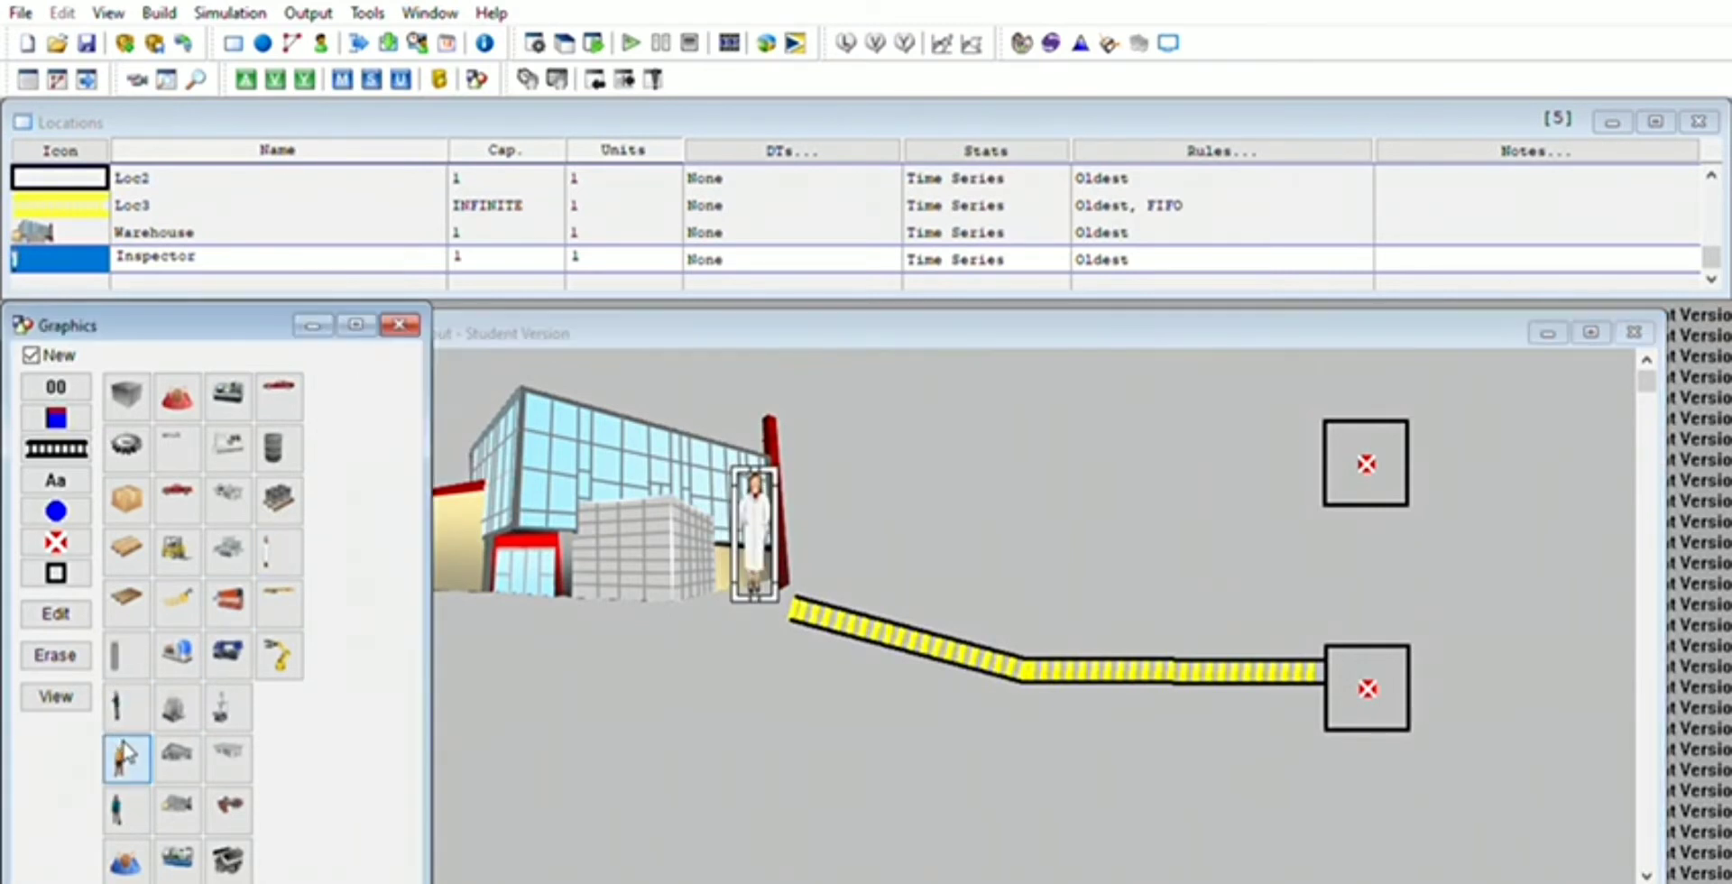
pyautogui.click(576, 606)
pyautogui.moveTo(589, 640); pyautogui.dragTo(607, 696)
pyautogui.moveTo(589, 611); pyautogui.dragTo(575, 554)
# Step: Add a second, smaller orange-vest worker location at the building's far left corner
pyautogui.click(126, 760)
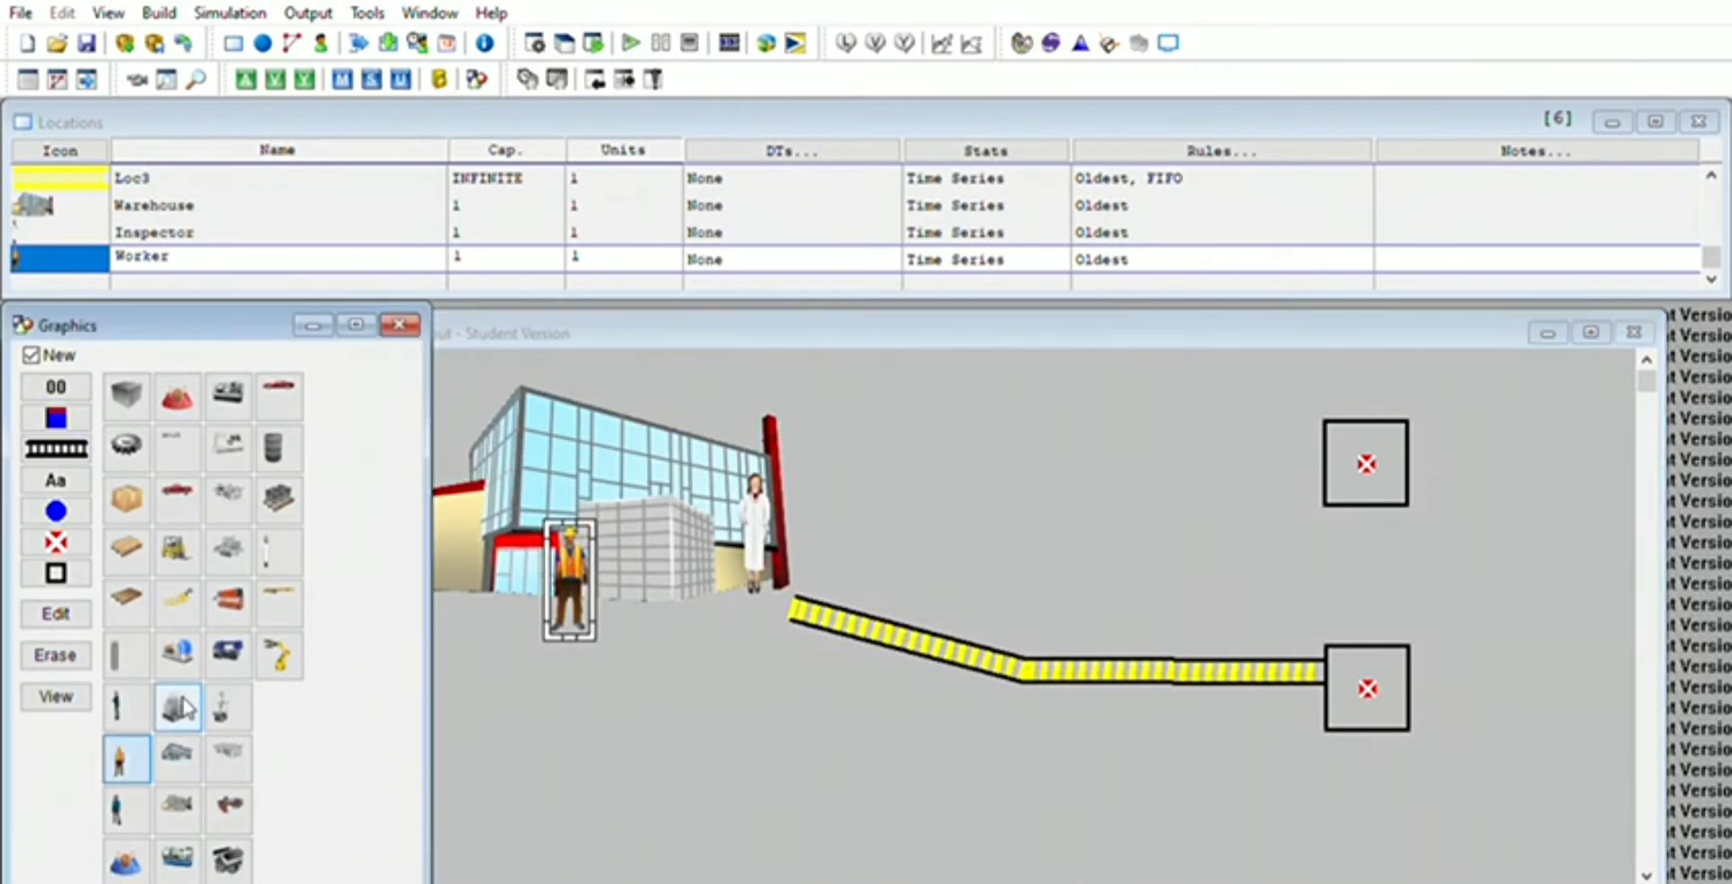
pyautogui.click(495, 594)
pyautogui.moveTo(522, 628); pyautogui.dragTo(428, 567)
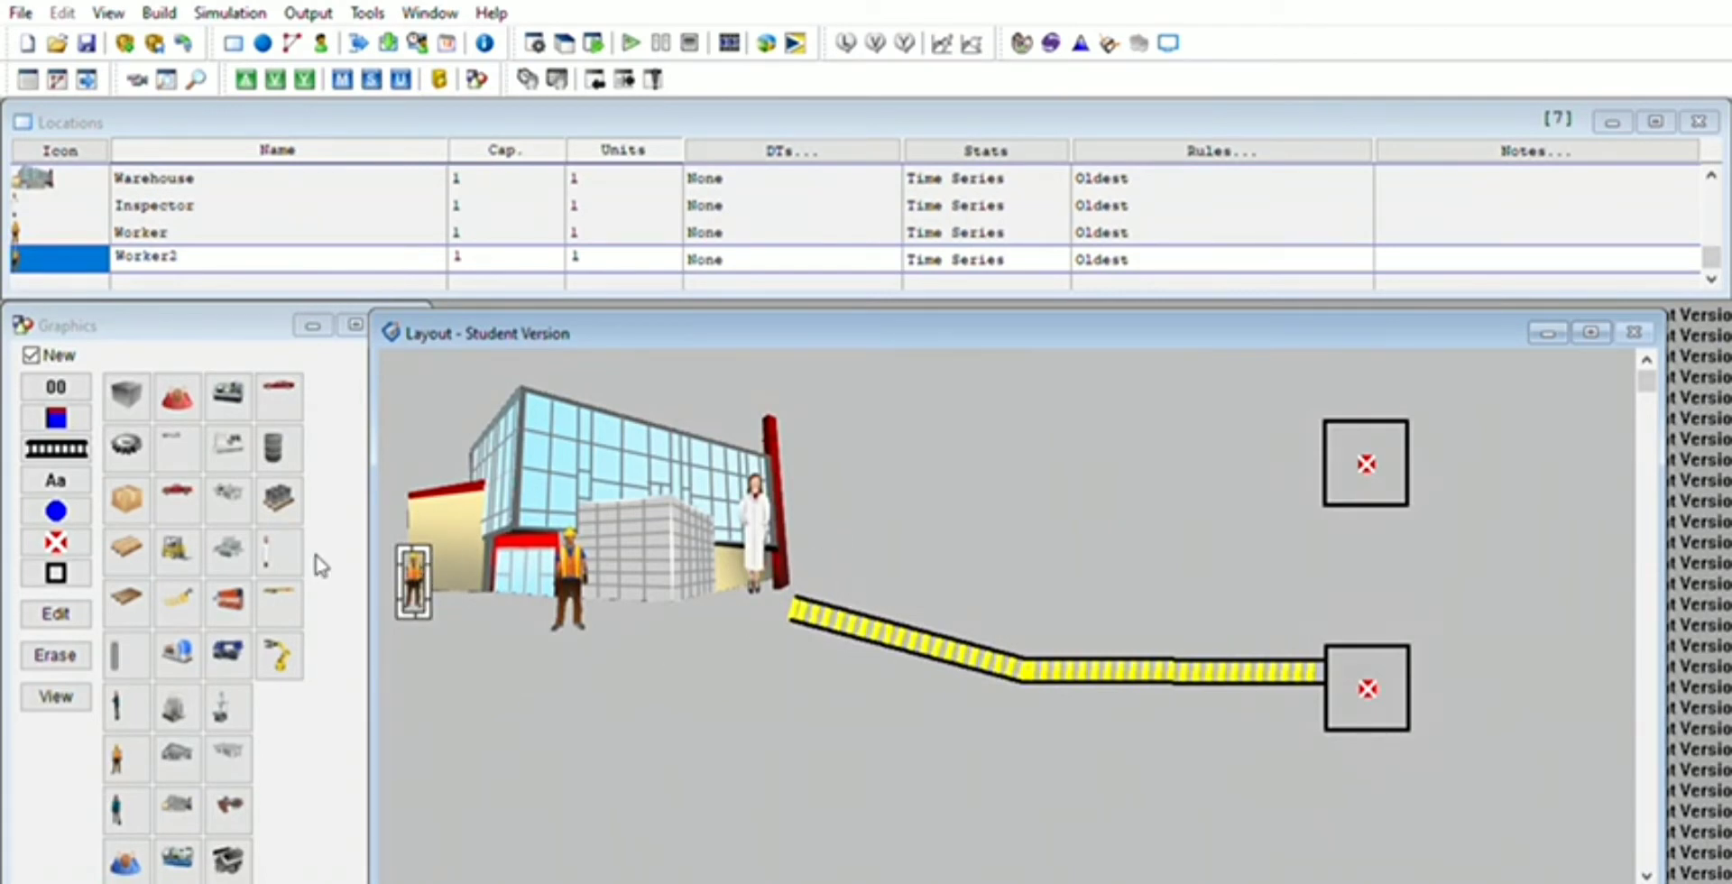
# Step: Rename the lower square location as Masuk and the upper square location as Keluar
pyautogui.scroll(2, 365, 234)
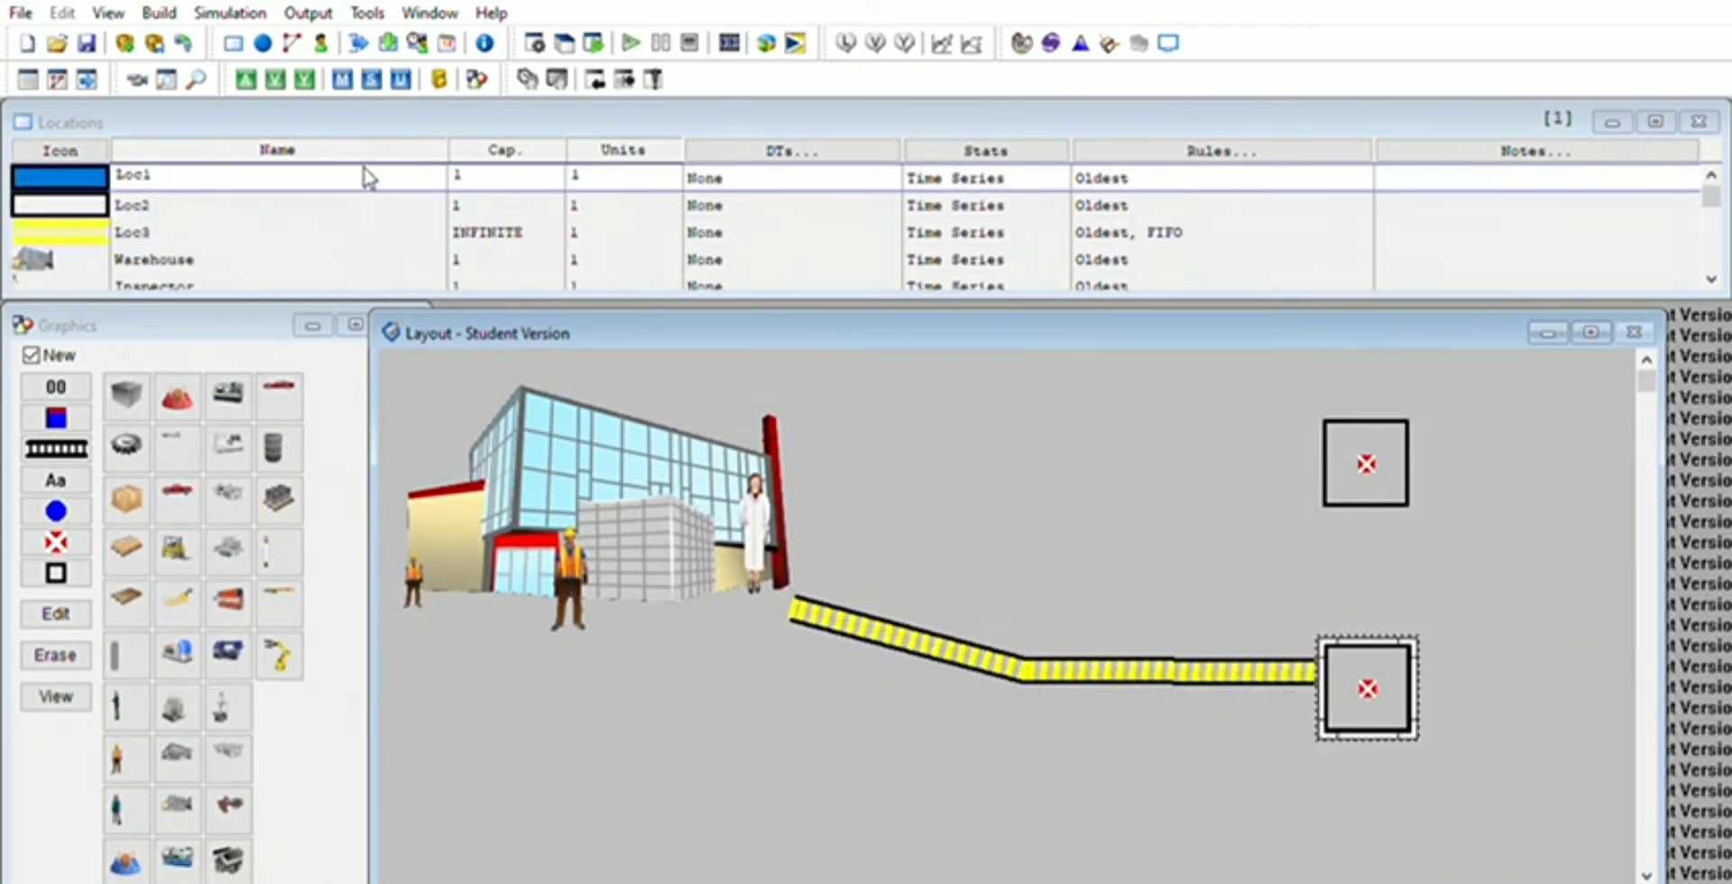
pyautogui.click(397, 173)
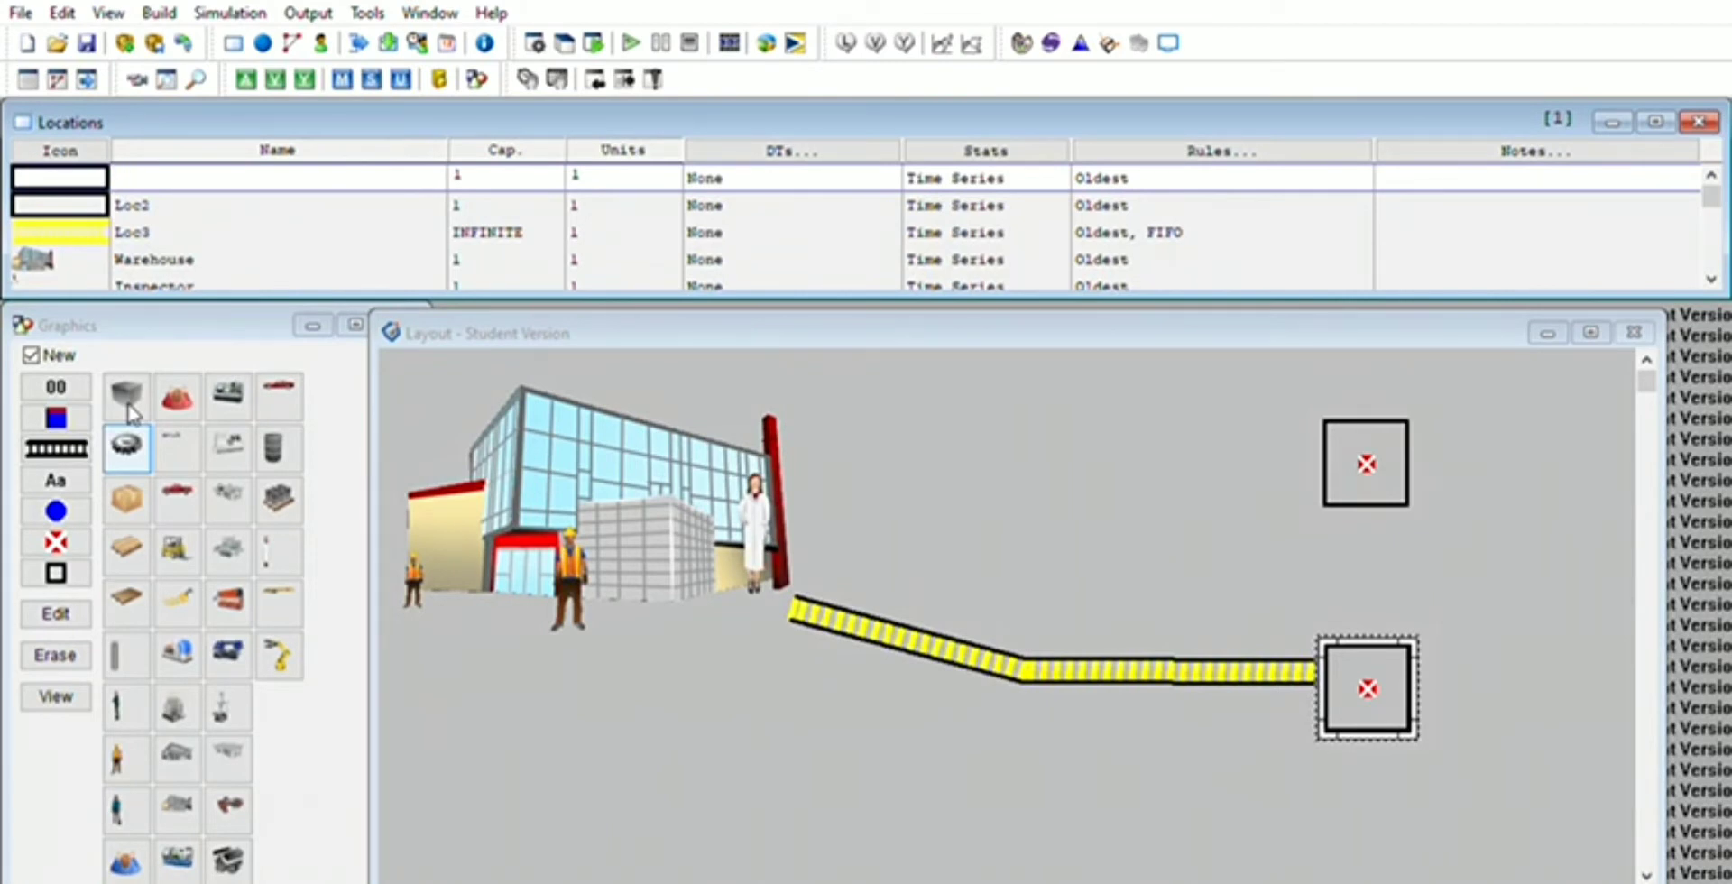
pyautogui.write('Masu')
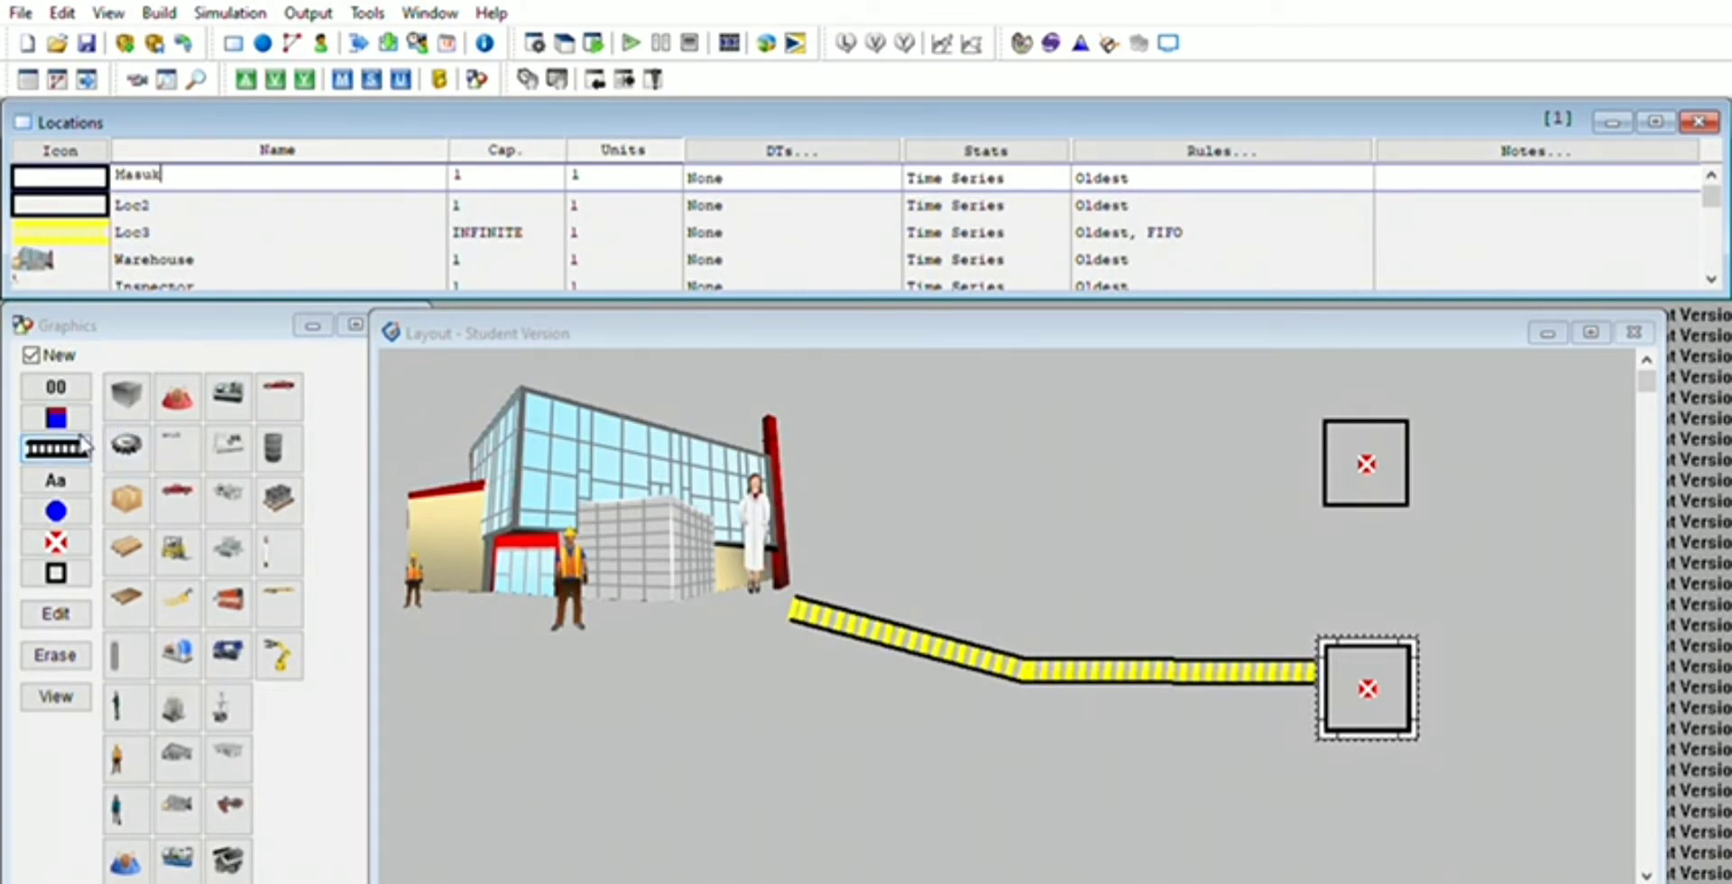
pyautogui.write('k')
pyautogui.click(281, 205)
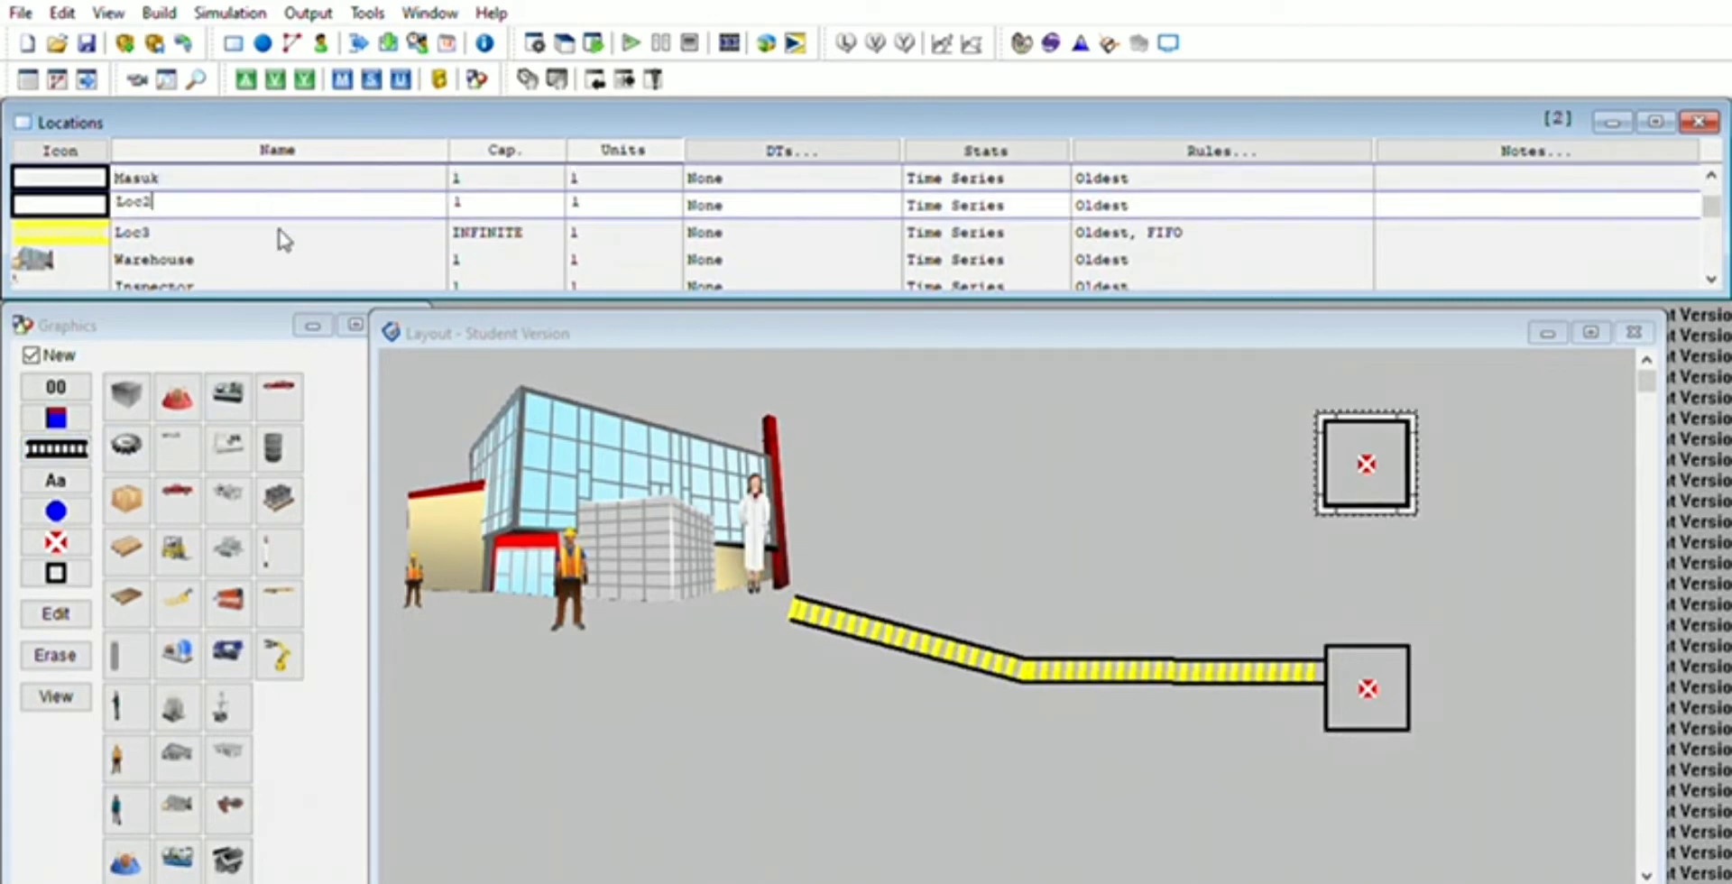
pyautogui.press('BackSpace')
pyautogui.write('1')
pyautogui.write('Nuar')
# Step: Rename the conveyor location as Antrian and the warehouse location as Pencucian
pyautogui.click(298, 230)
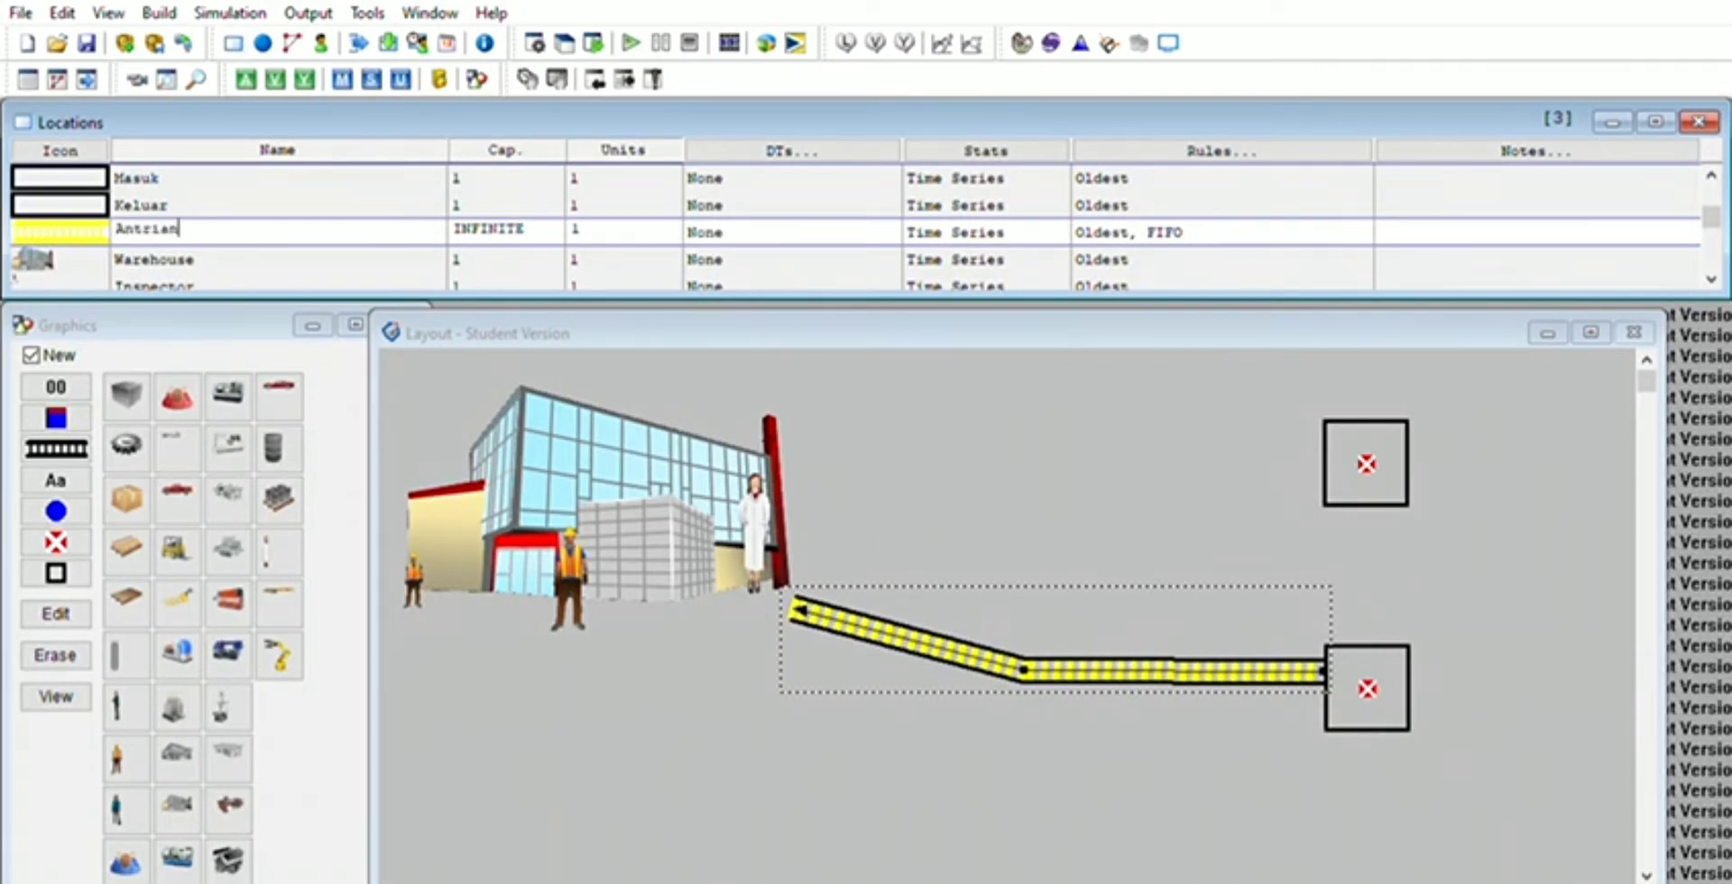
pyautogui.click(193, 253)
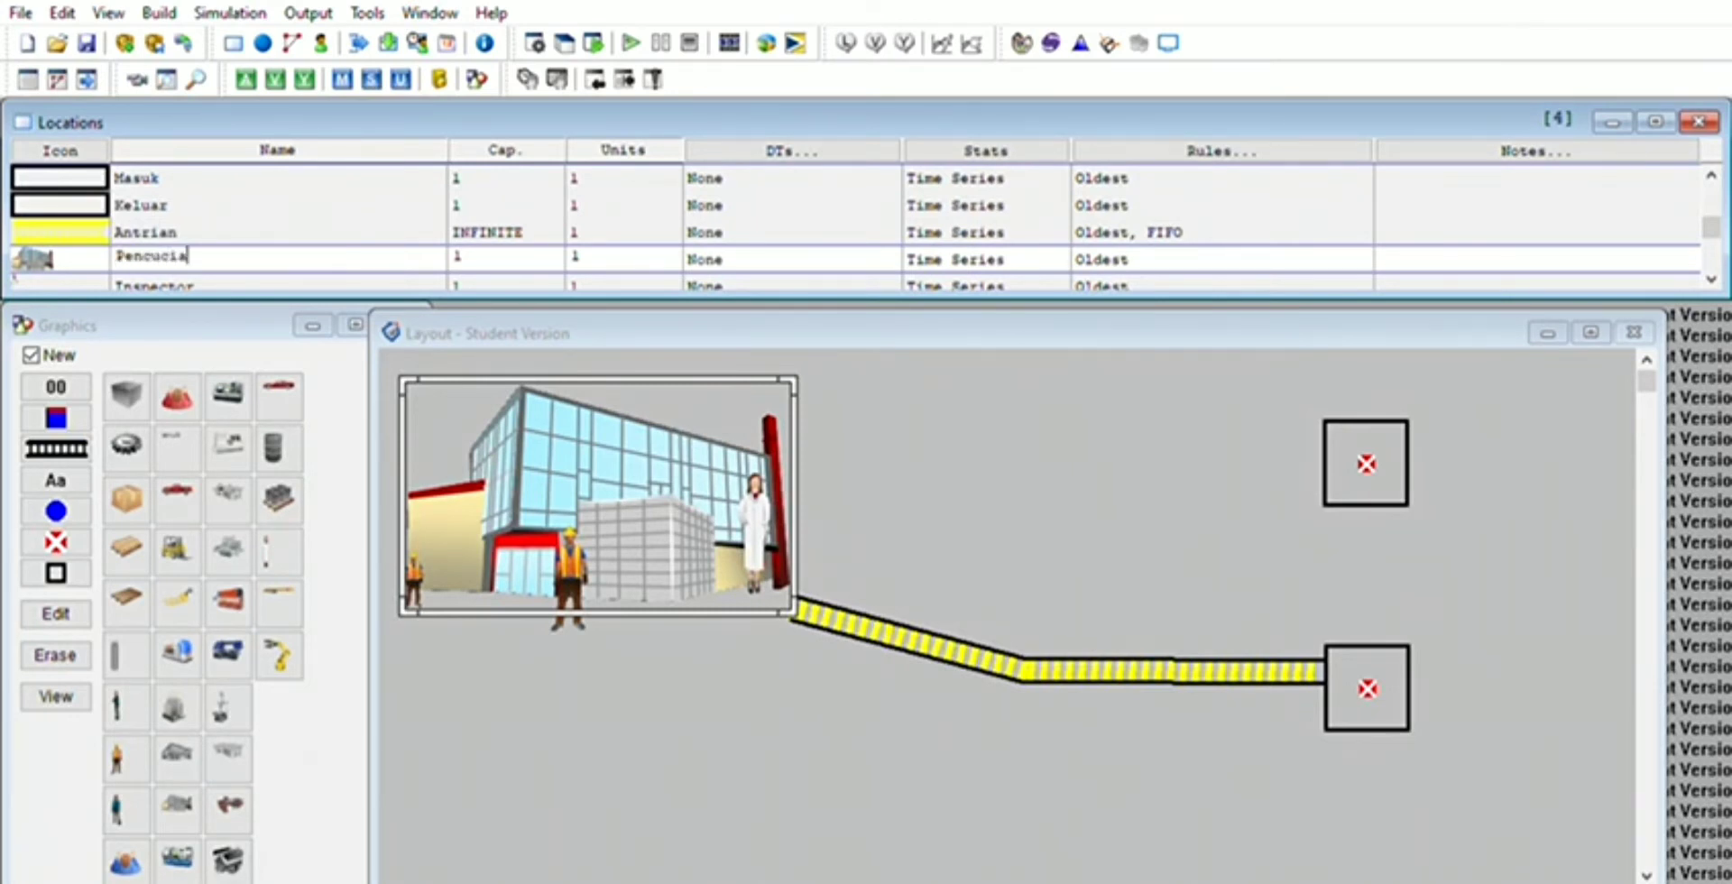
pyautogui.scroll(-2, 320, 236)
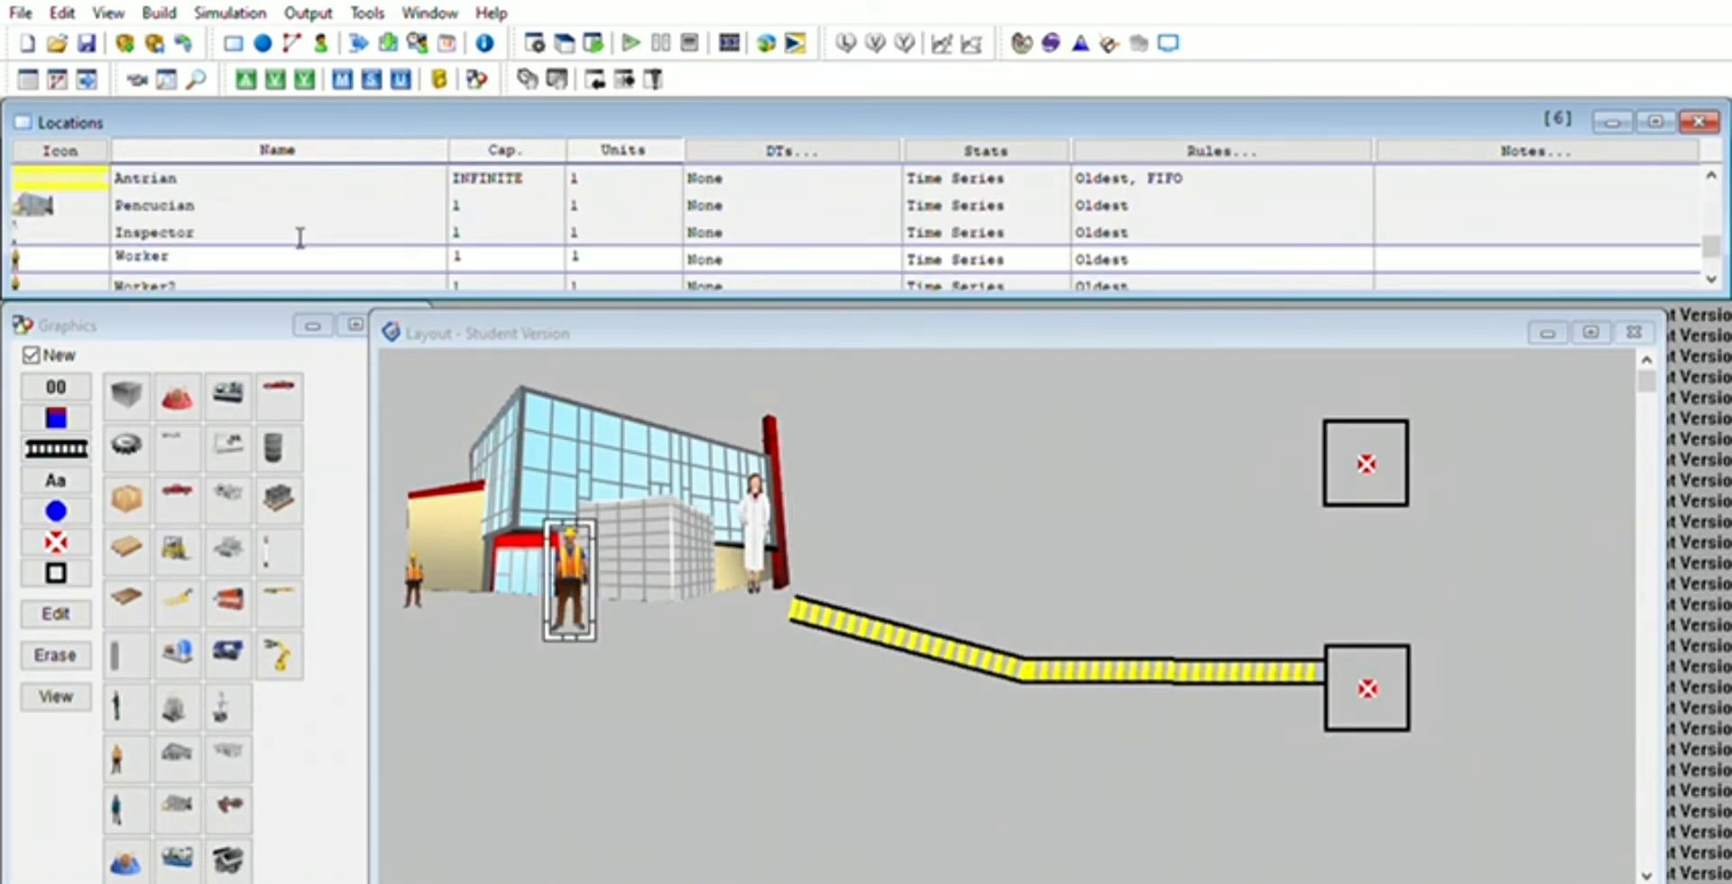
pyautogui.scroll(5, 300, 236)
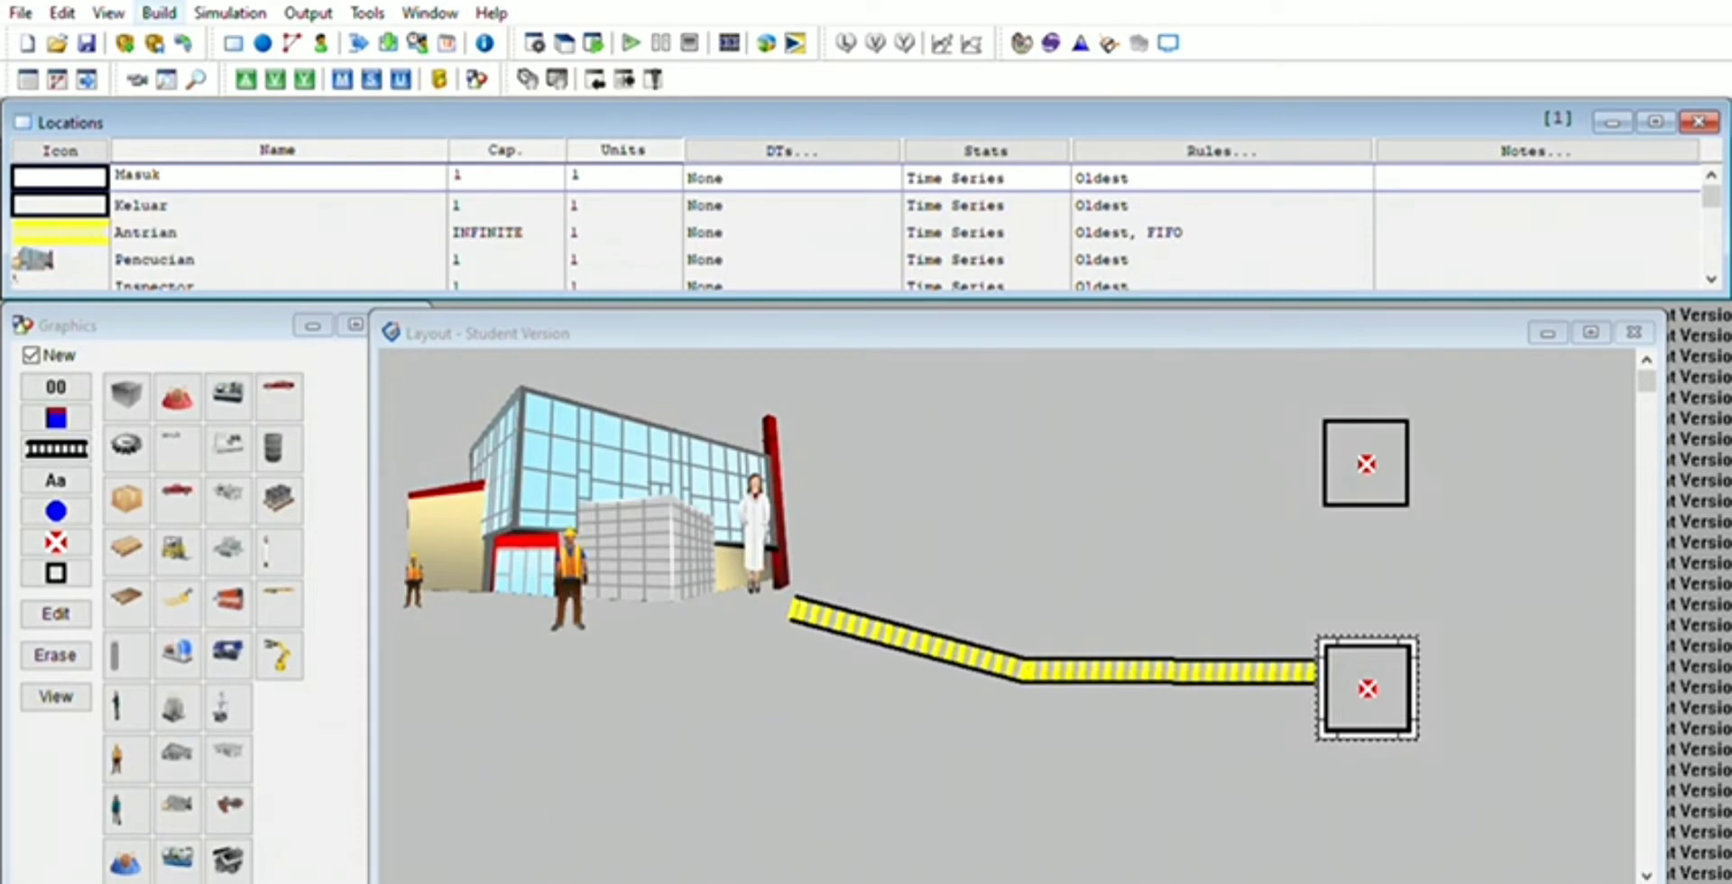
# Step: Create a Pickup entity from the red pickup truck graphic
pyautogui.click(261, 44)
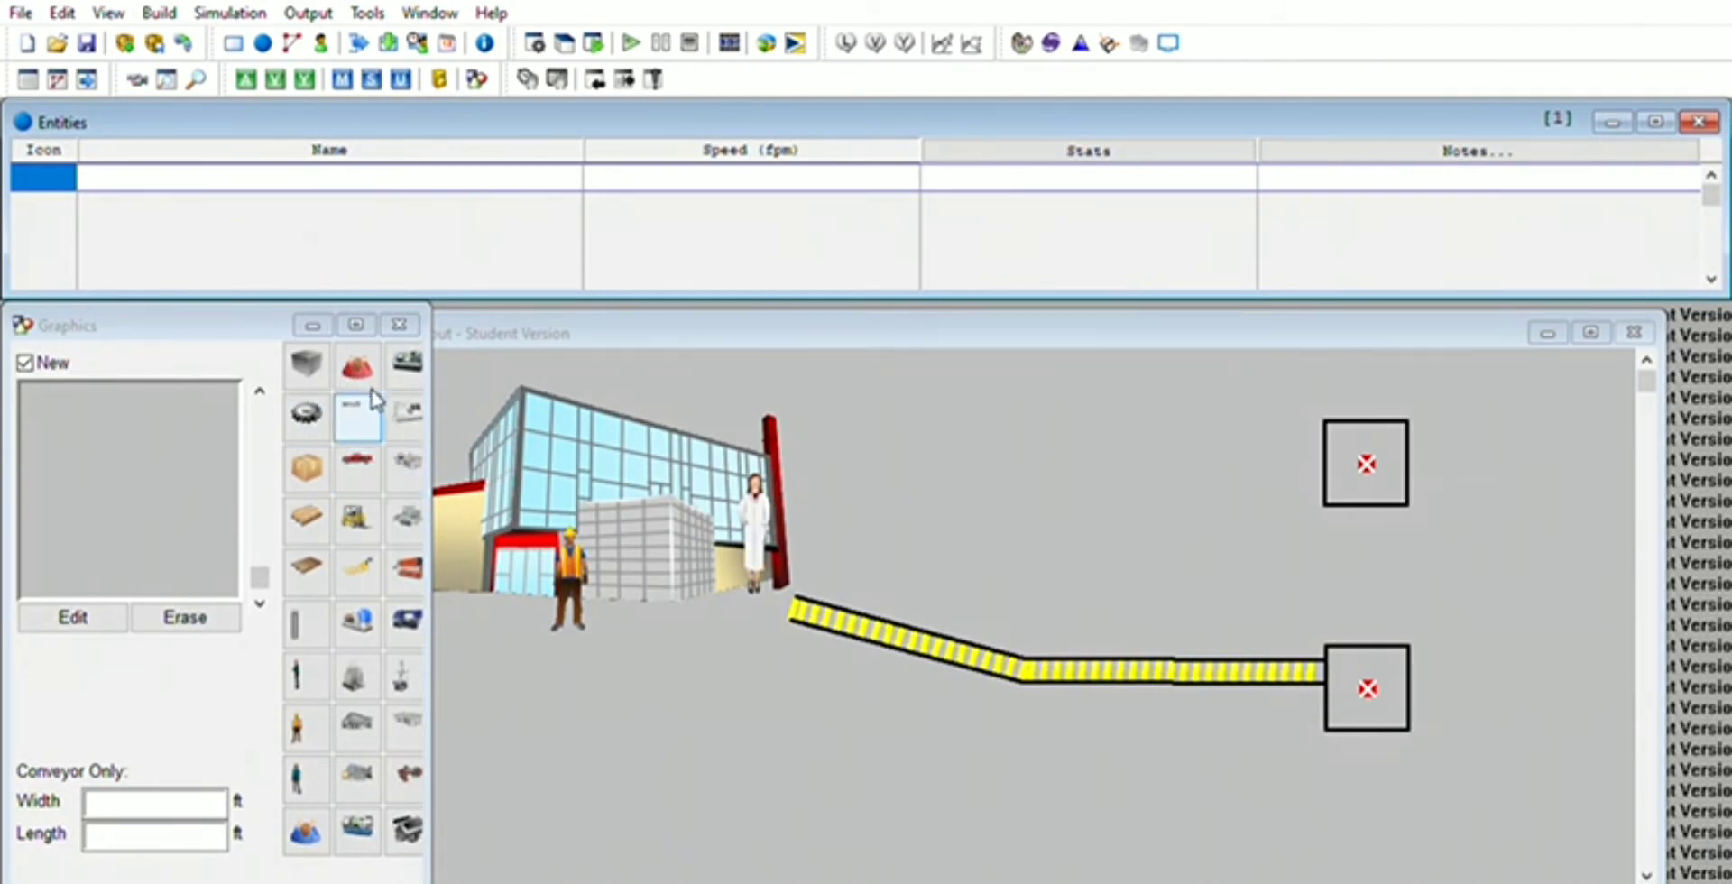
pyautogui.click(365, 469)
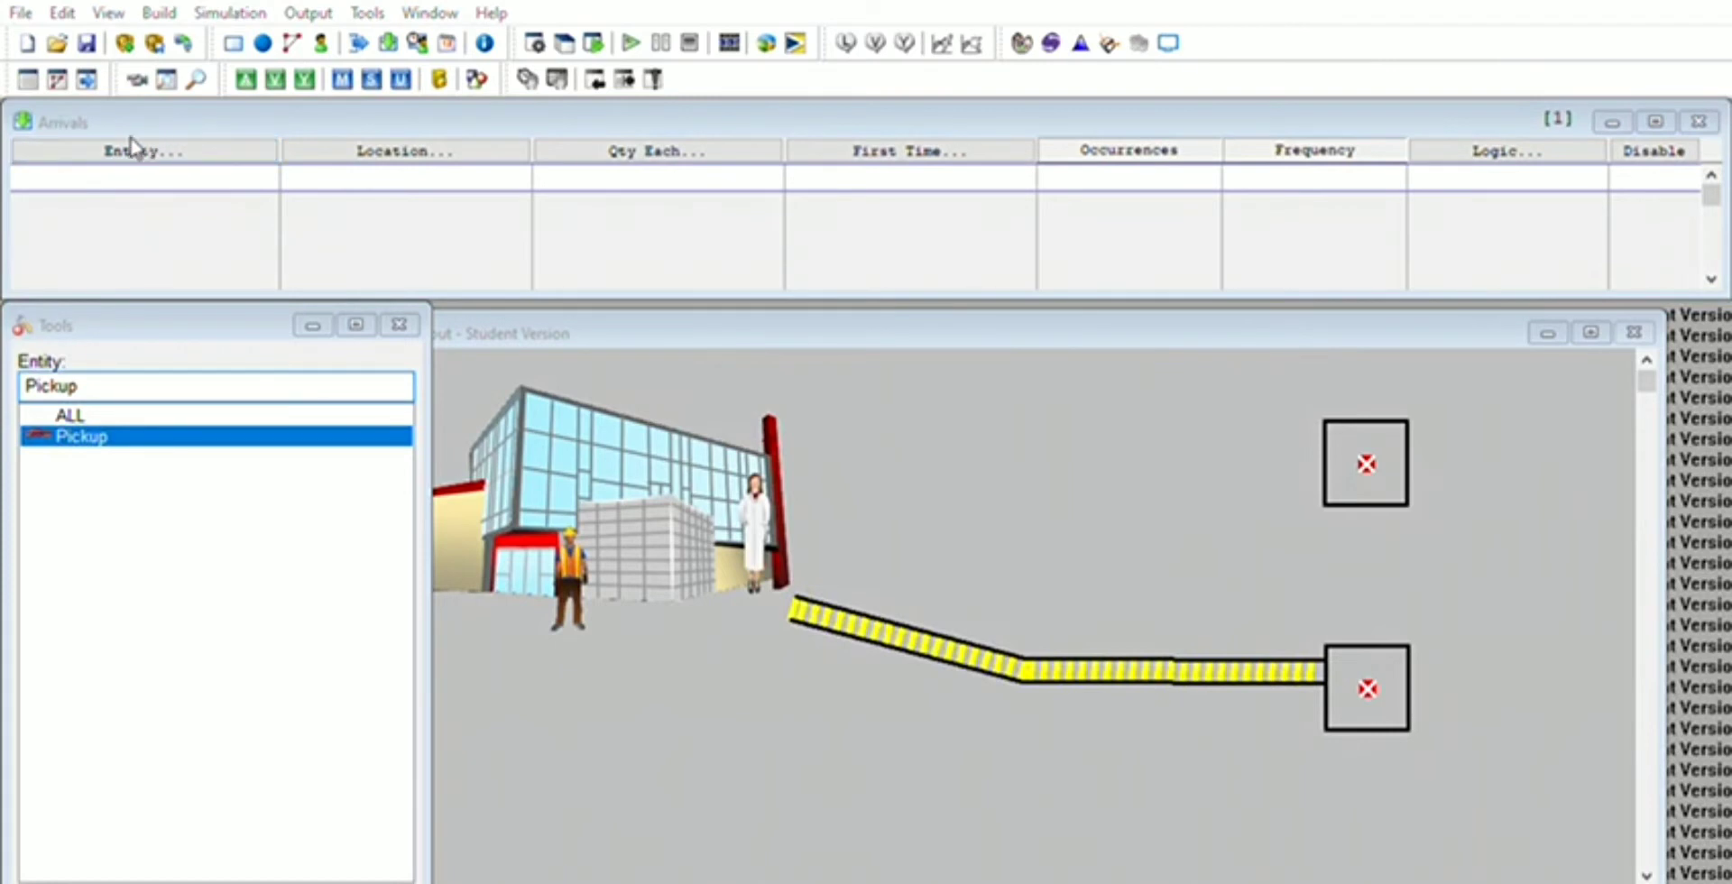
# Step: Define an arrival of the Pickup entity at Masuk with a quantity of 1 each and first time 0
pyautogui.click(125, 238)
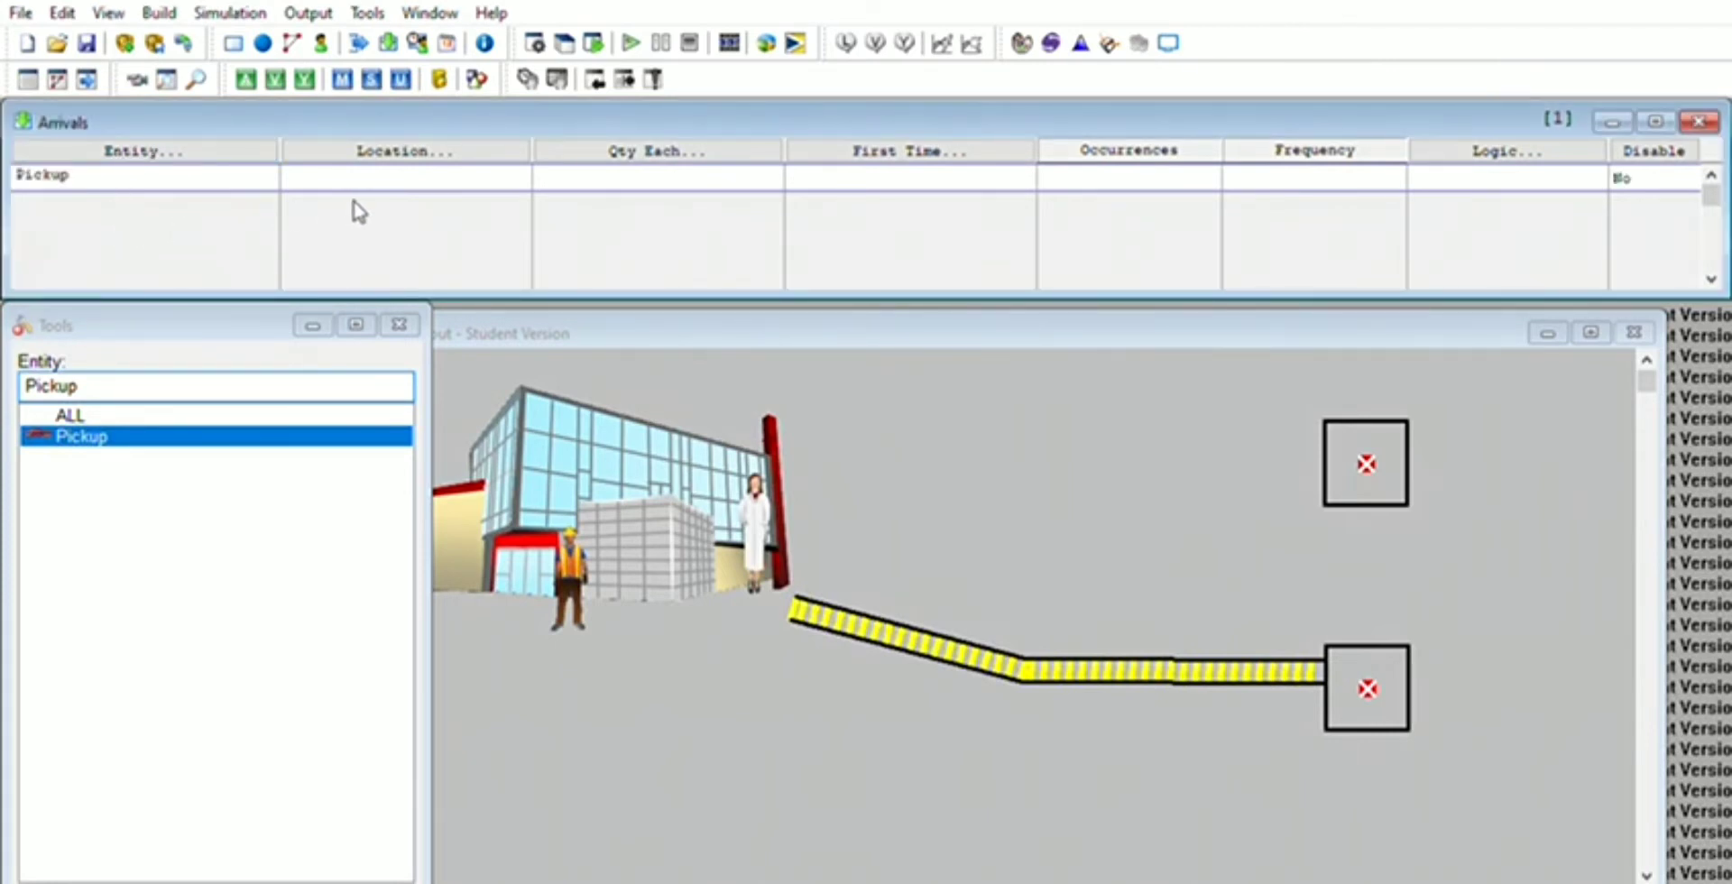
pyautogui.click(441, 145)
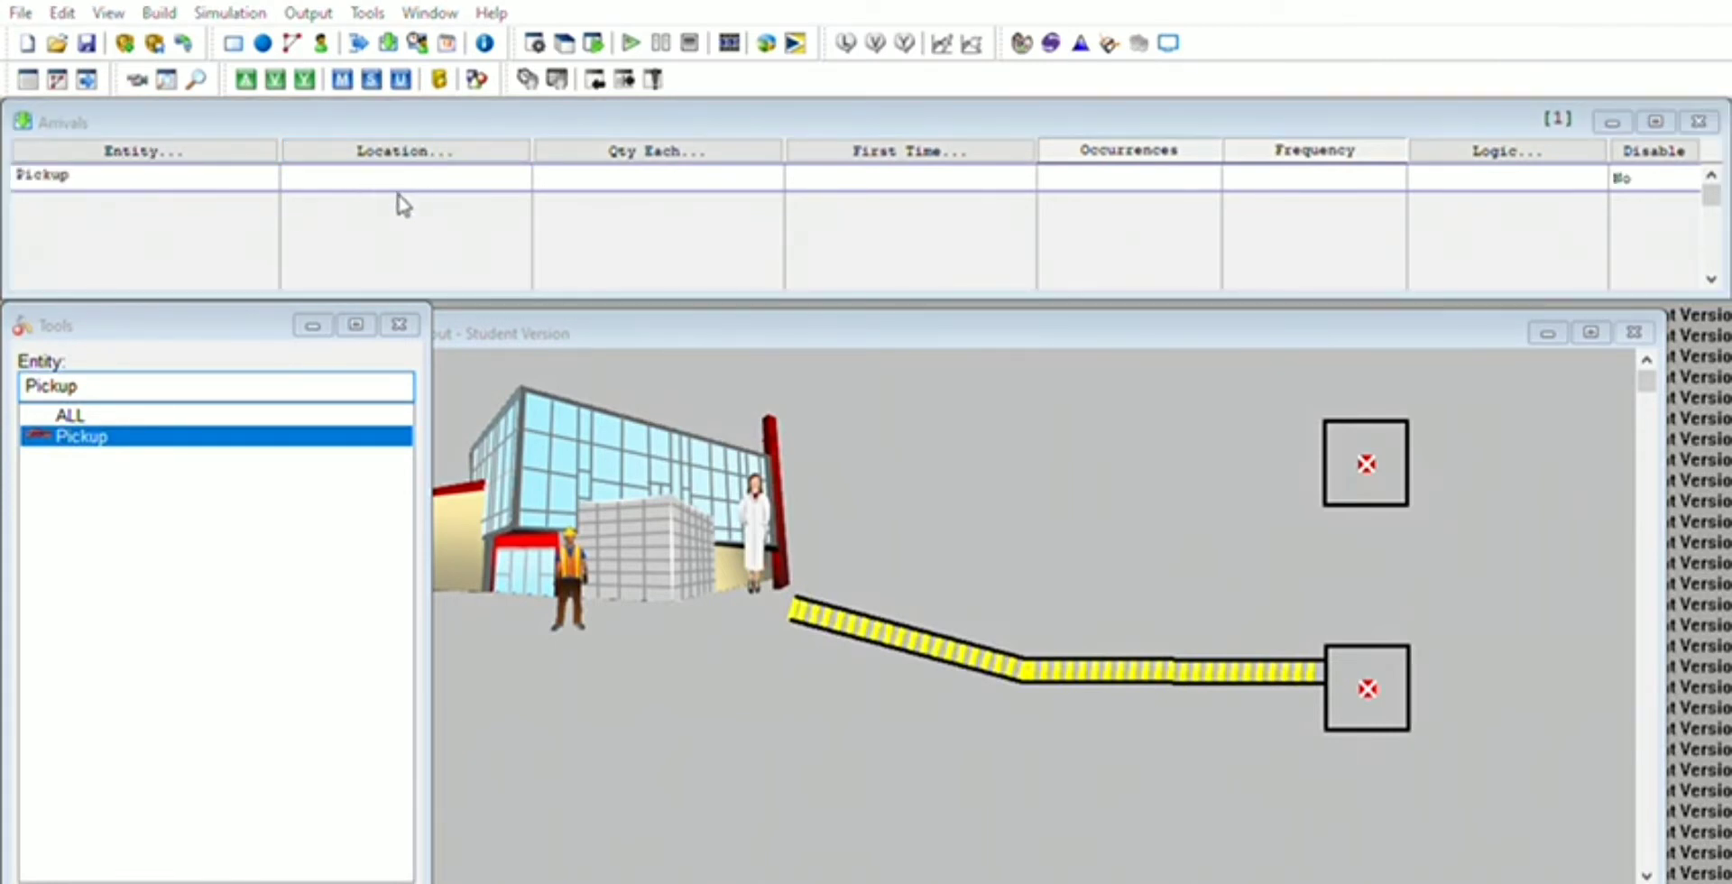
pyautogui.click(397, 205)
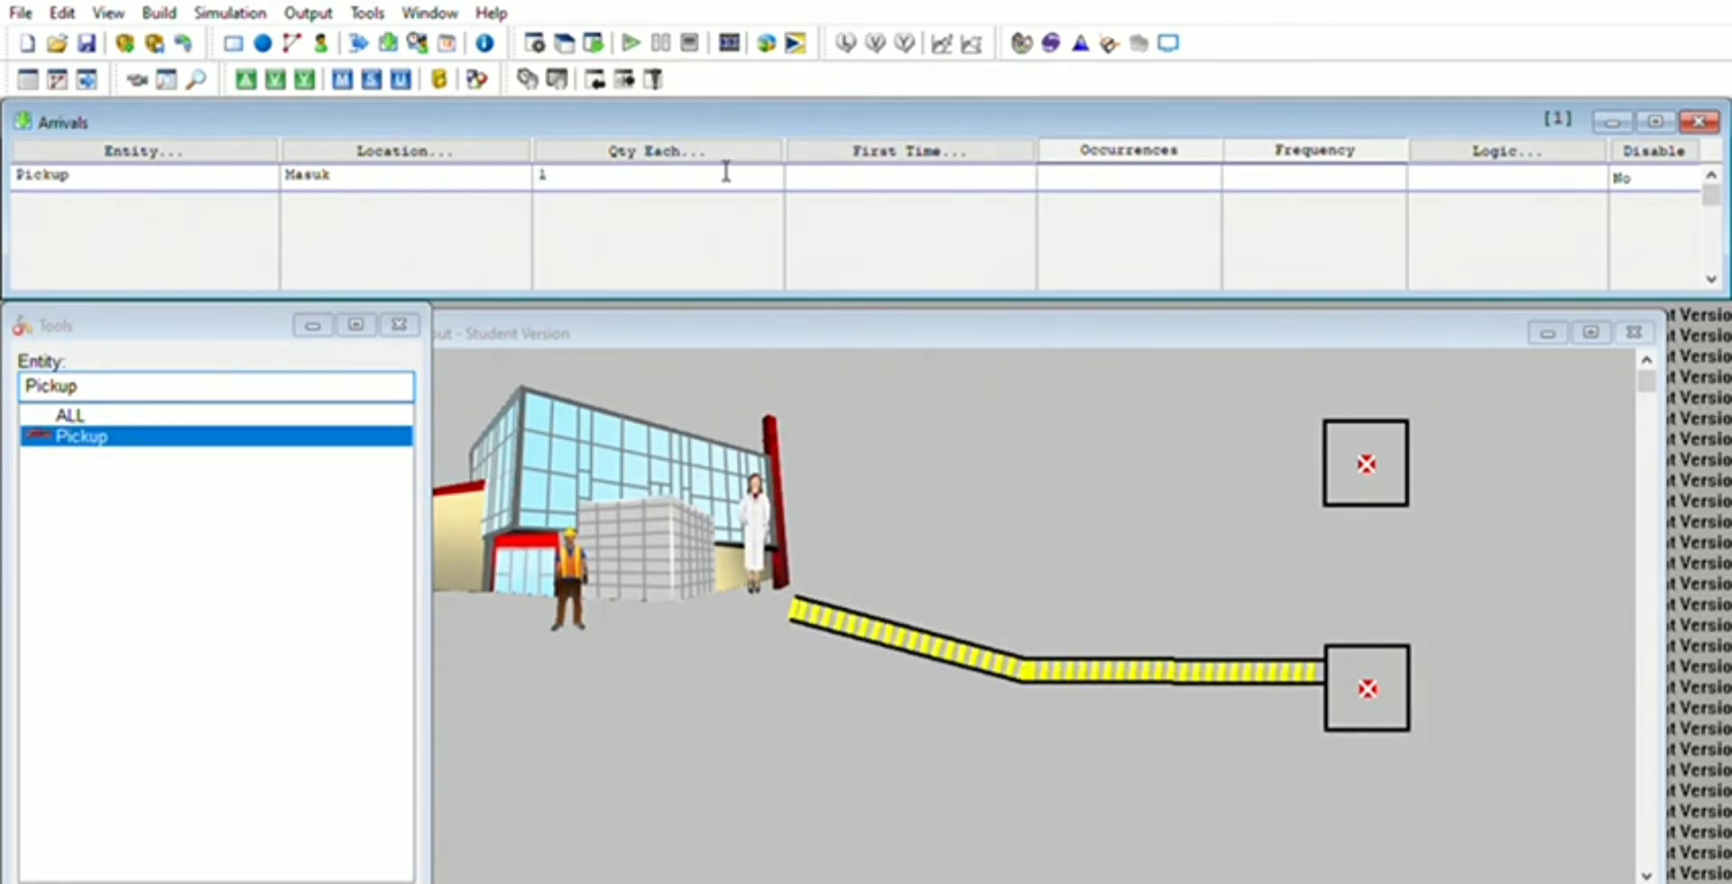
pyautogui.click(927, 142)
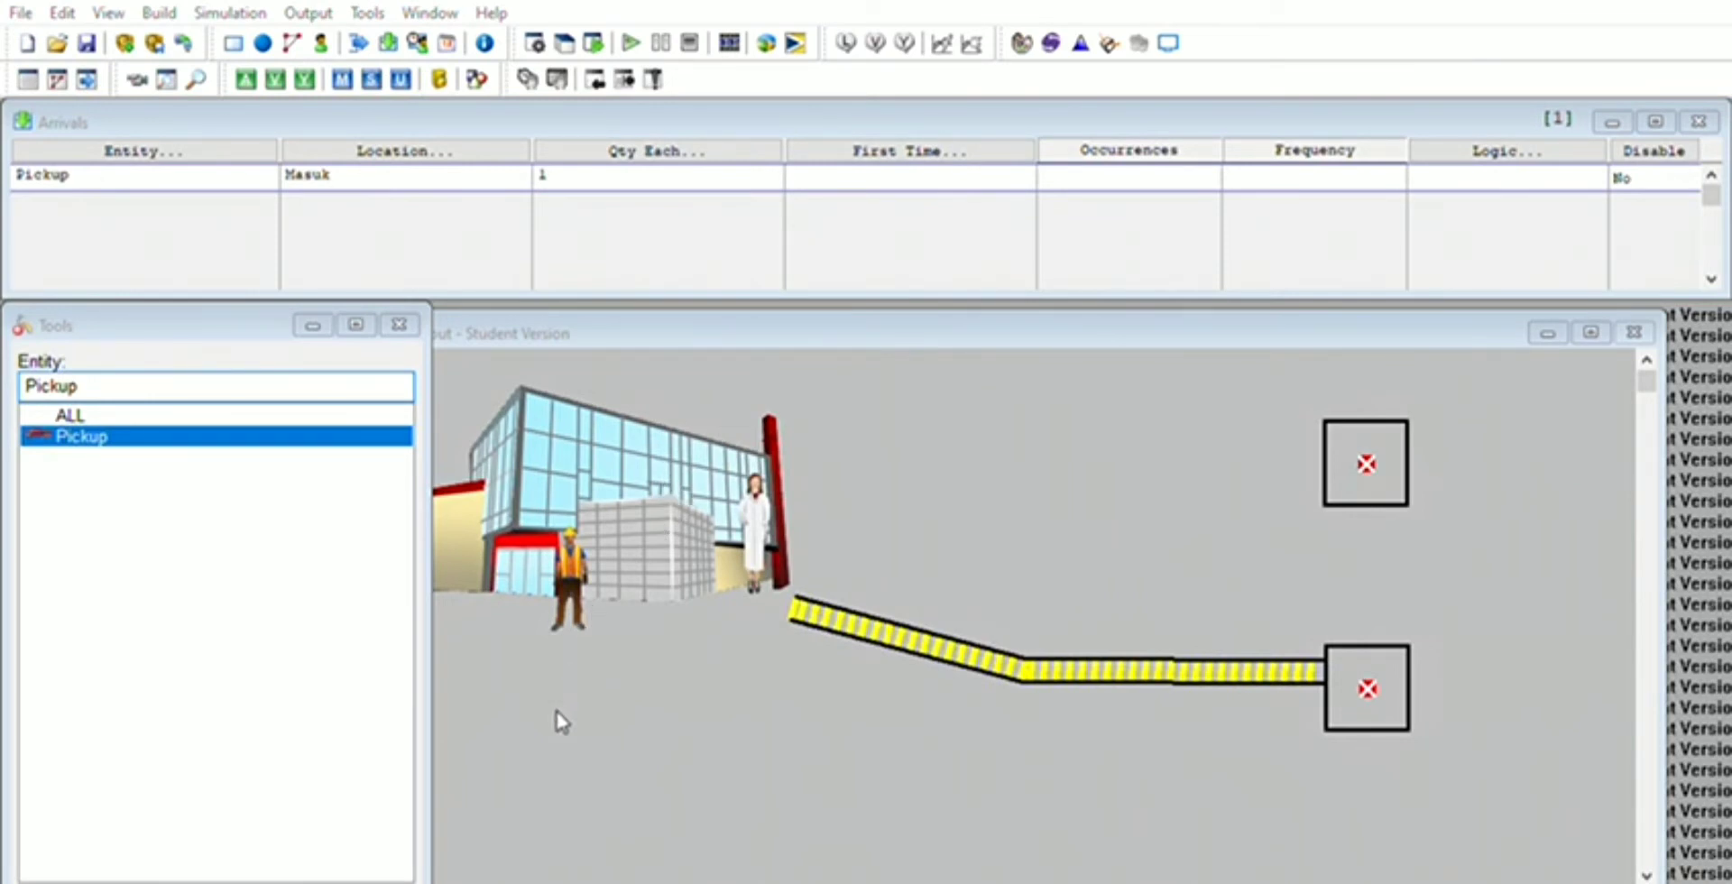
pyautogui.click(577, 687)
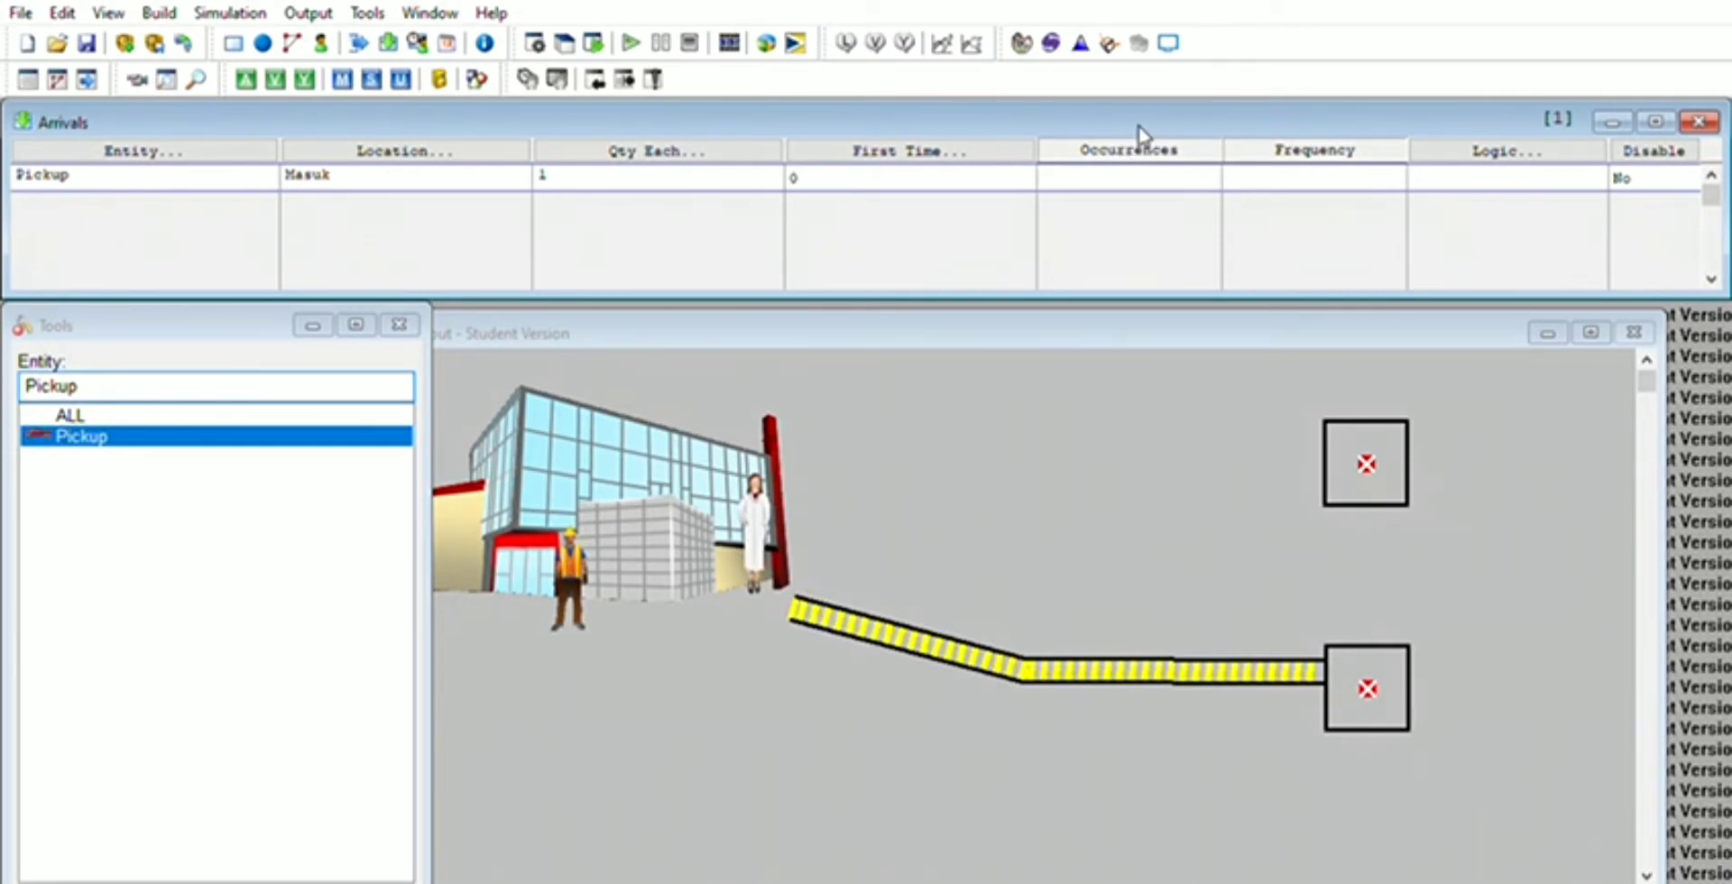
# Step: Set the Pickup arrival's occurrences to INF and its frequency to 2 sec
pyautogui.click(1149, 171)
pyautogui.write('1')
pyautogui.click(1189, 170)
pyautogui.write('1')
pyautogui.write('2')
pyautogui.write(' sec')
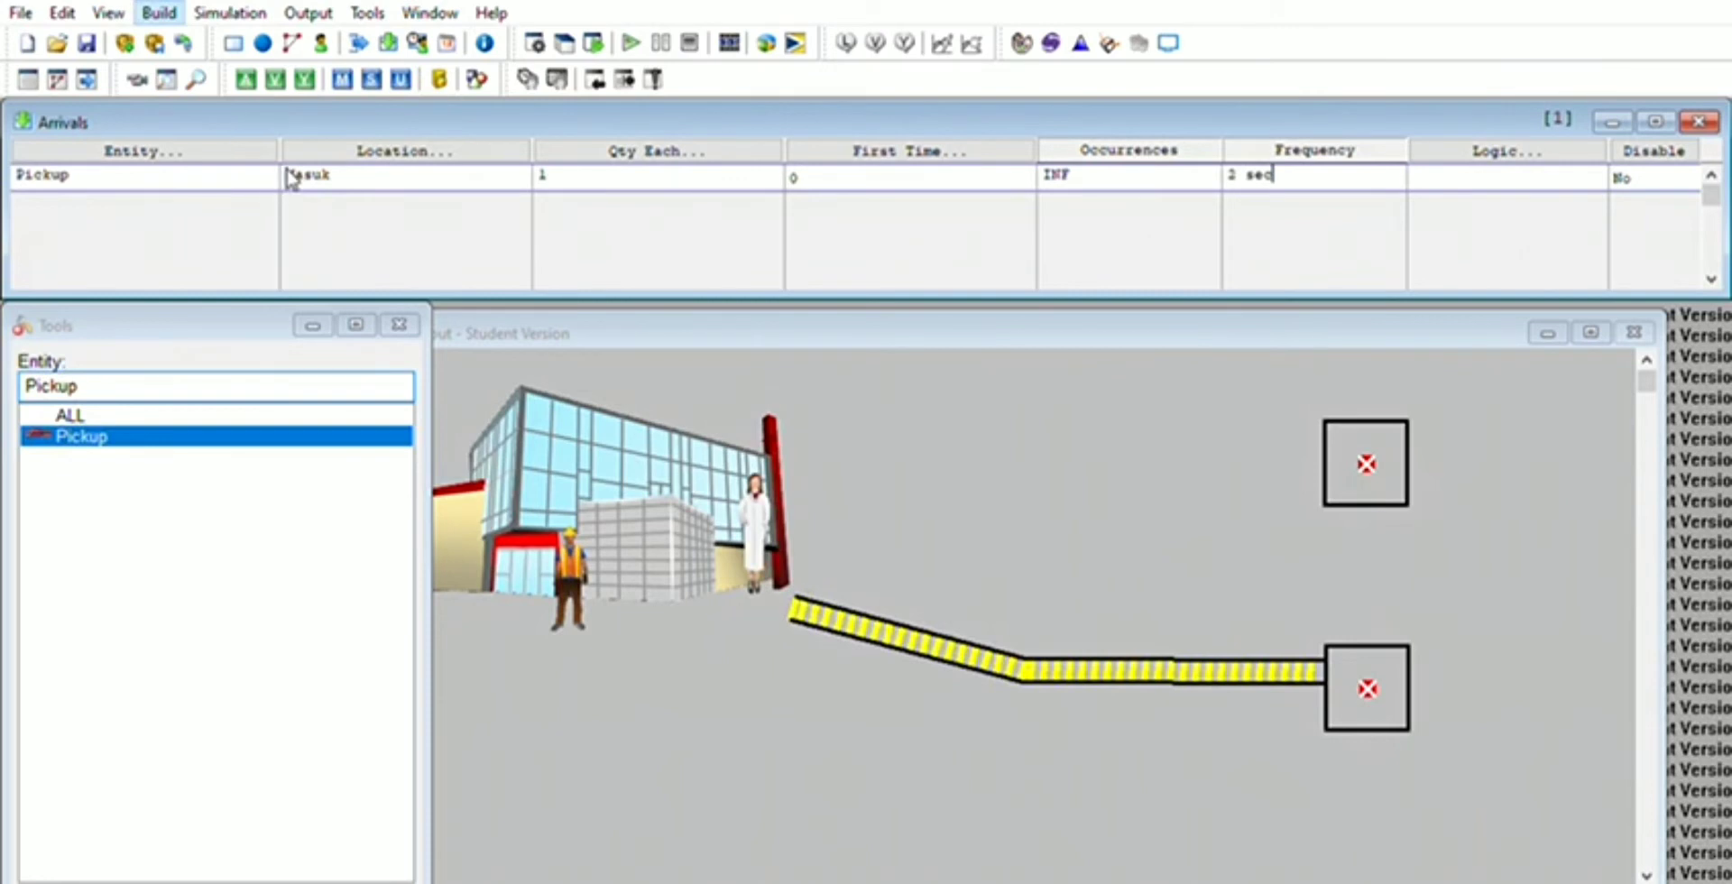
# Step: Open the processing definitions and create a process record for Pickup at the Masuk location
pyautogui.hotkey('ctrl', 'p')
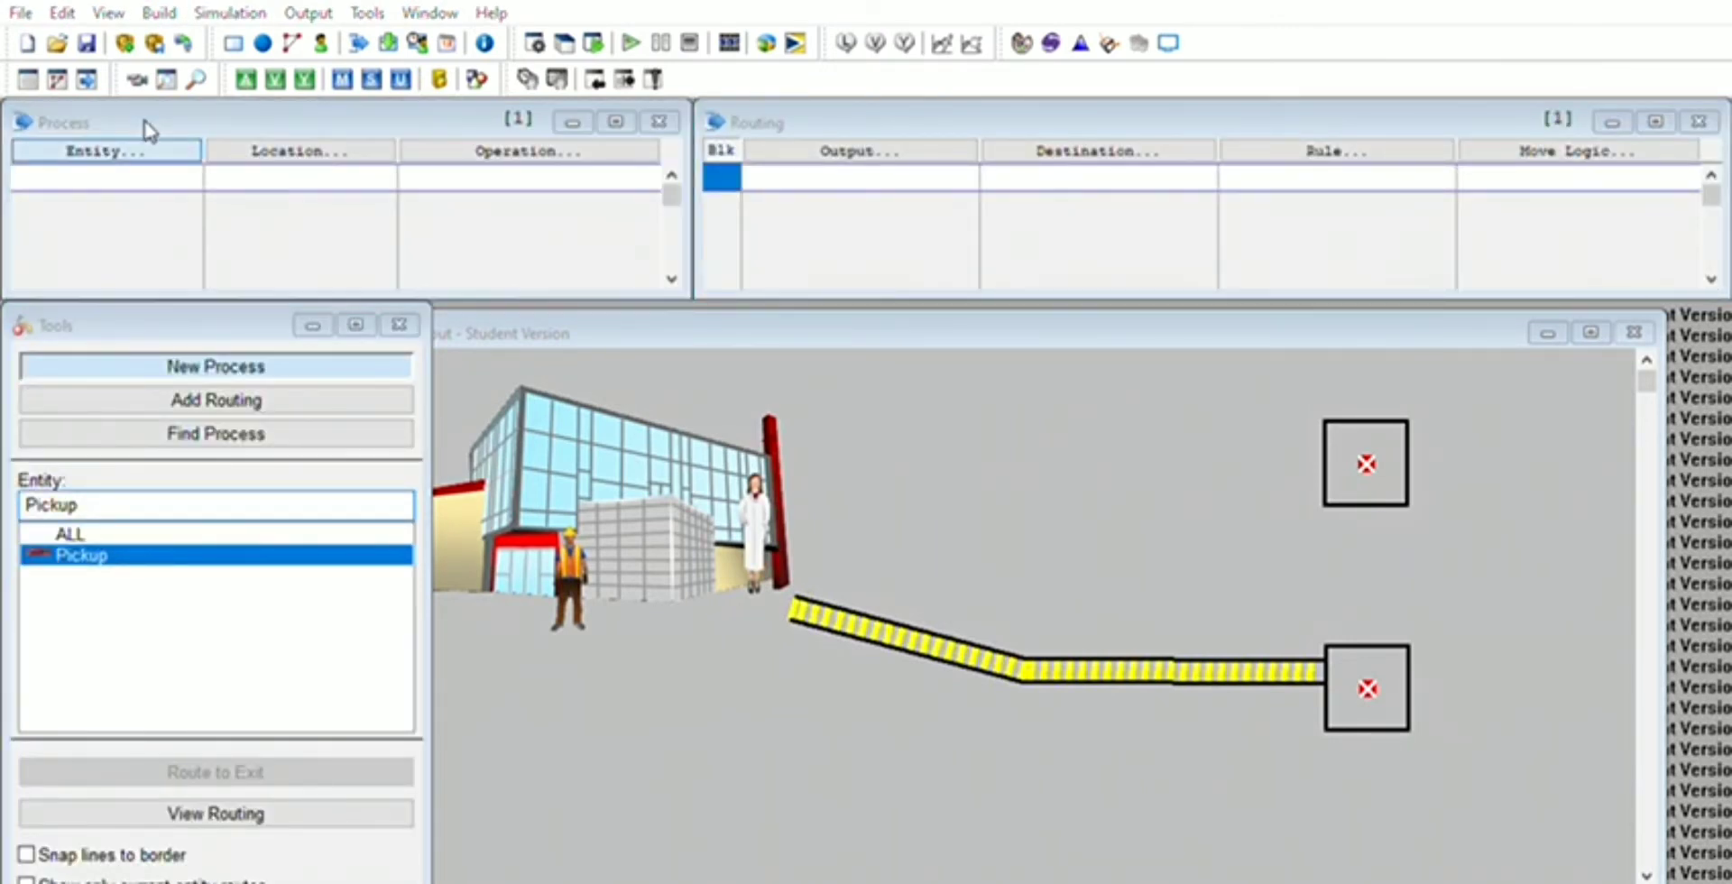
pyautogui.click(145, 233)
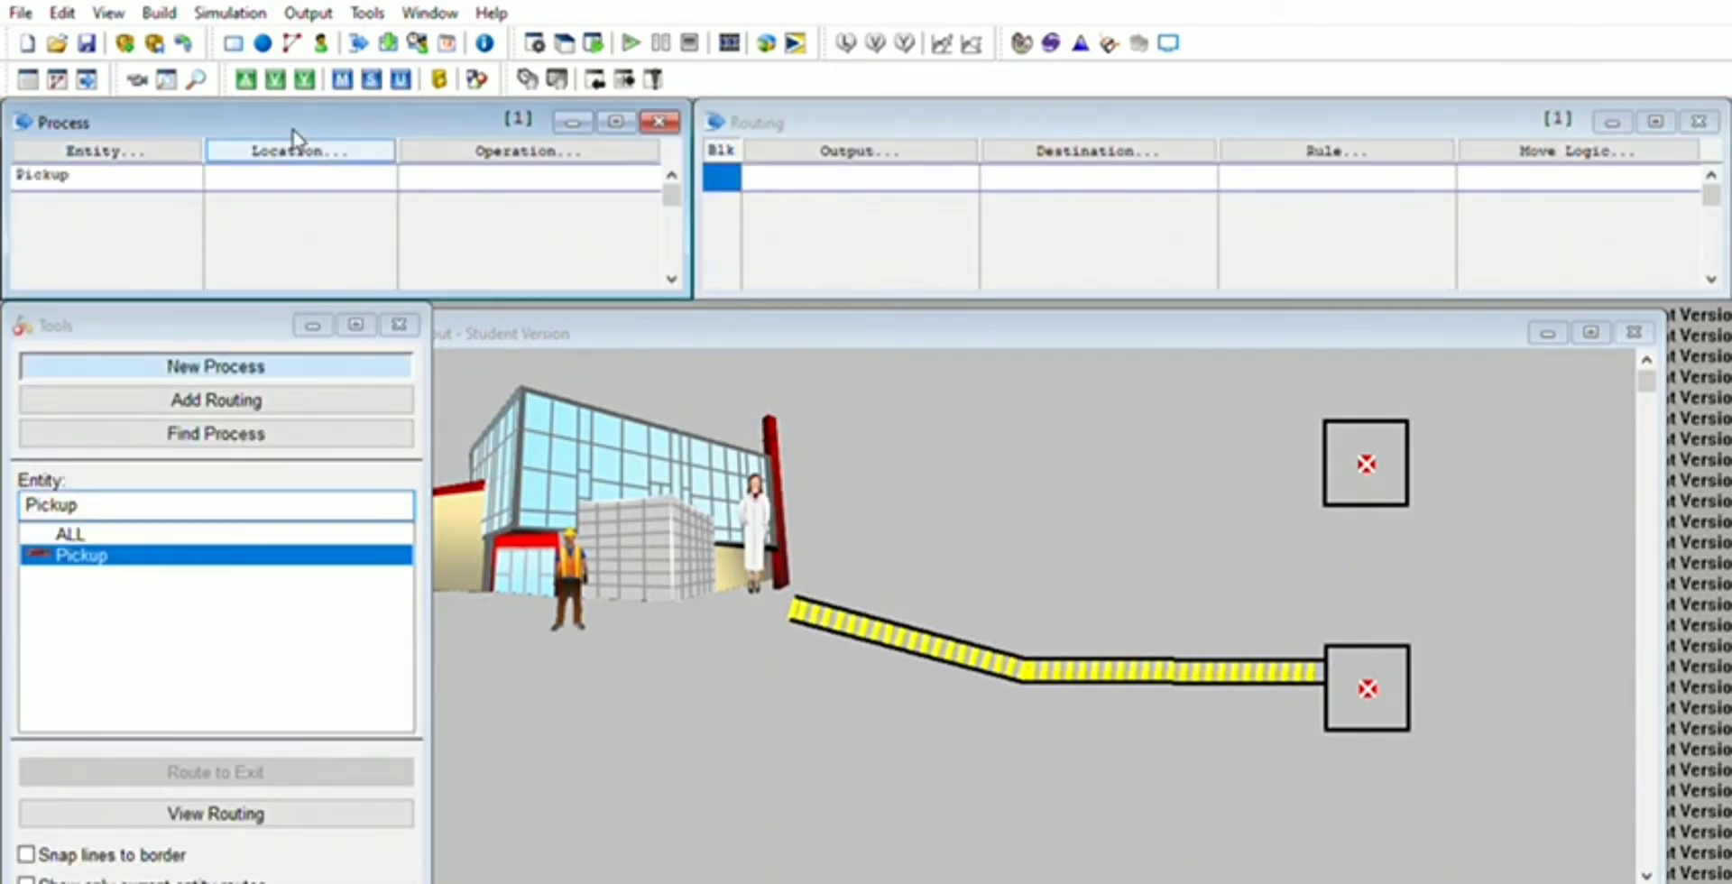
pyautogui.click(296, 143)
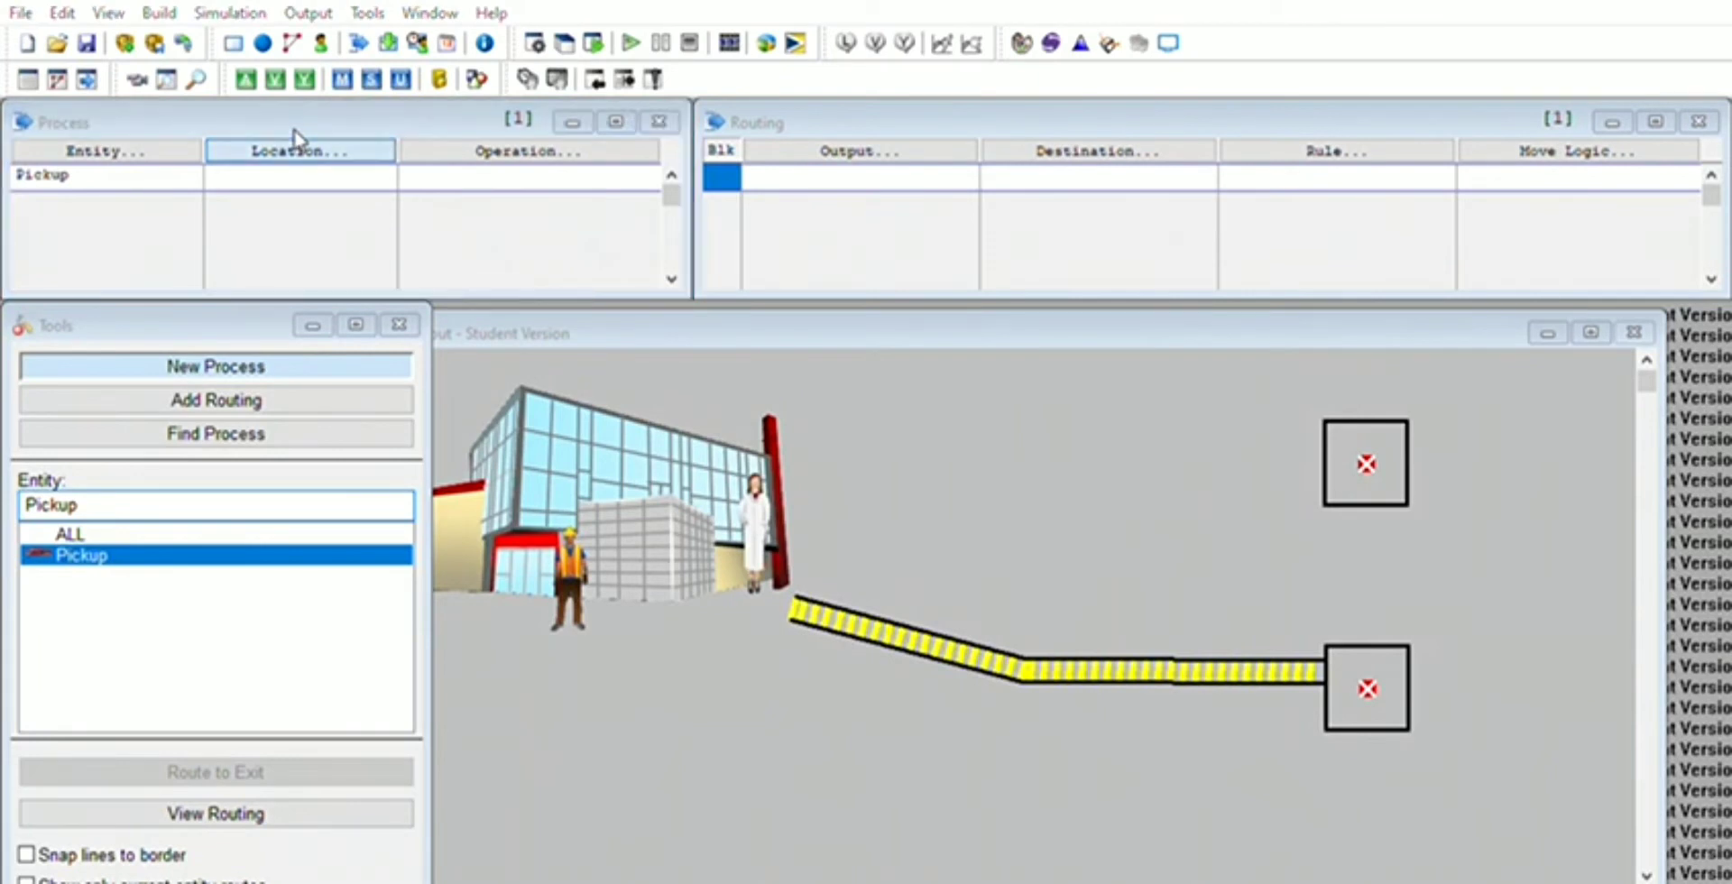
pyautogui.doubleClick(286, 223)
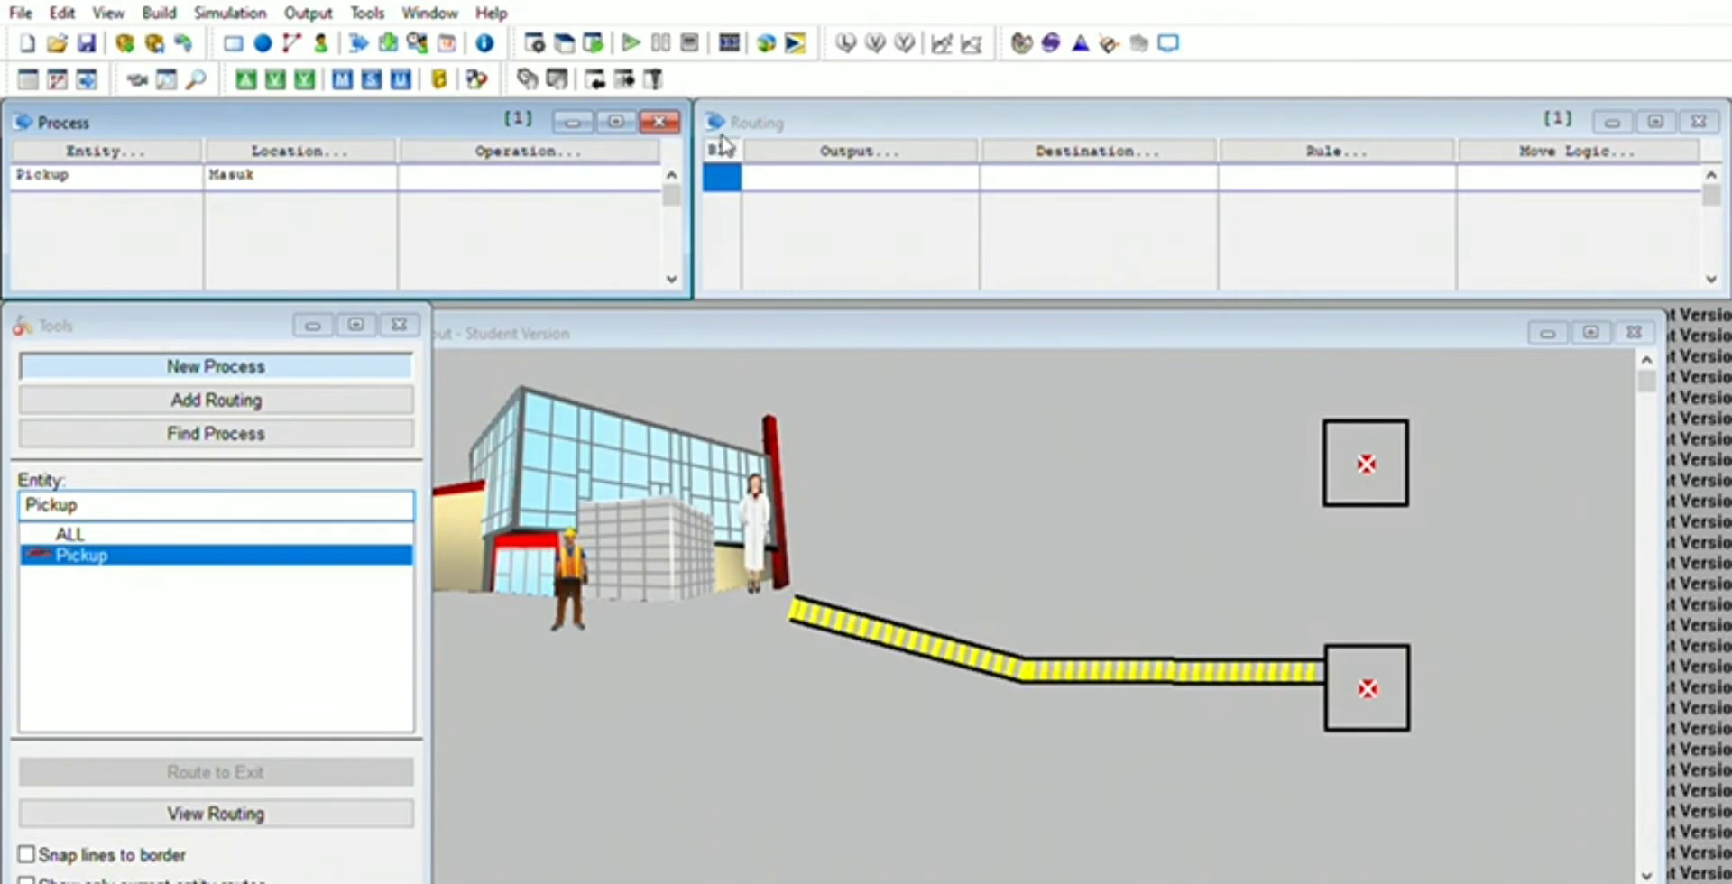
# Step: Route the Pickup output from Masuk to Antrian with the move logic "Move For 6 sec"
pyautogui.click(839, 143)
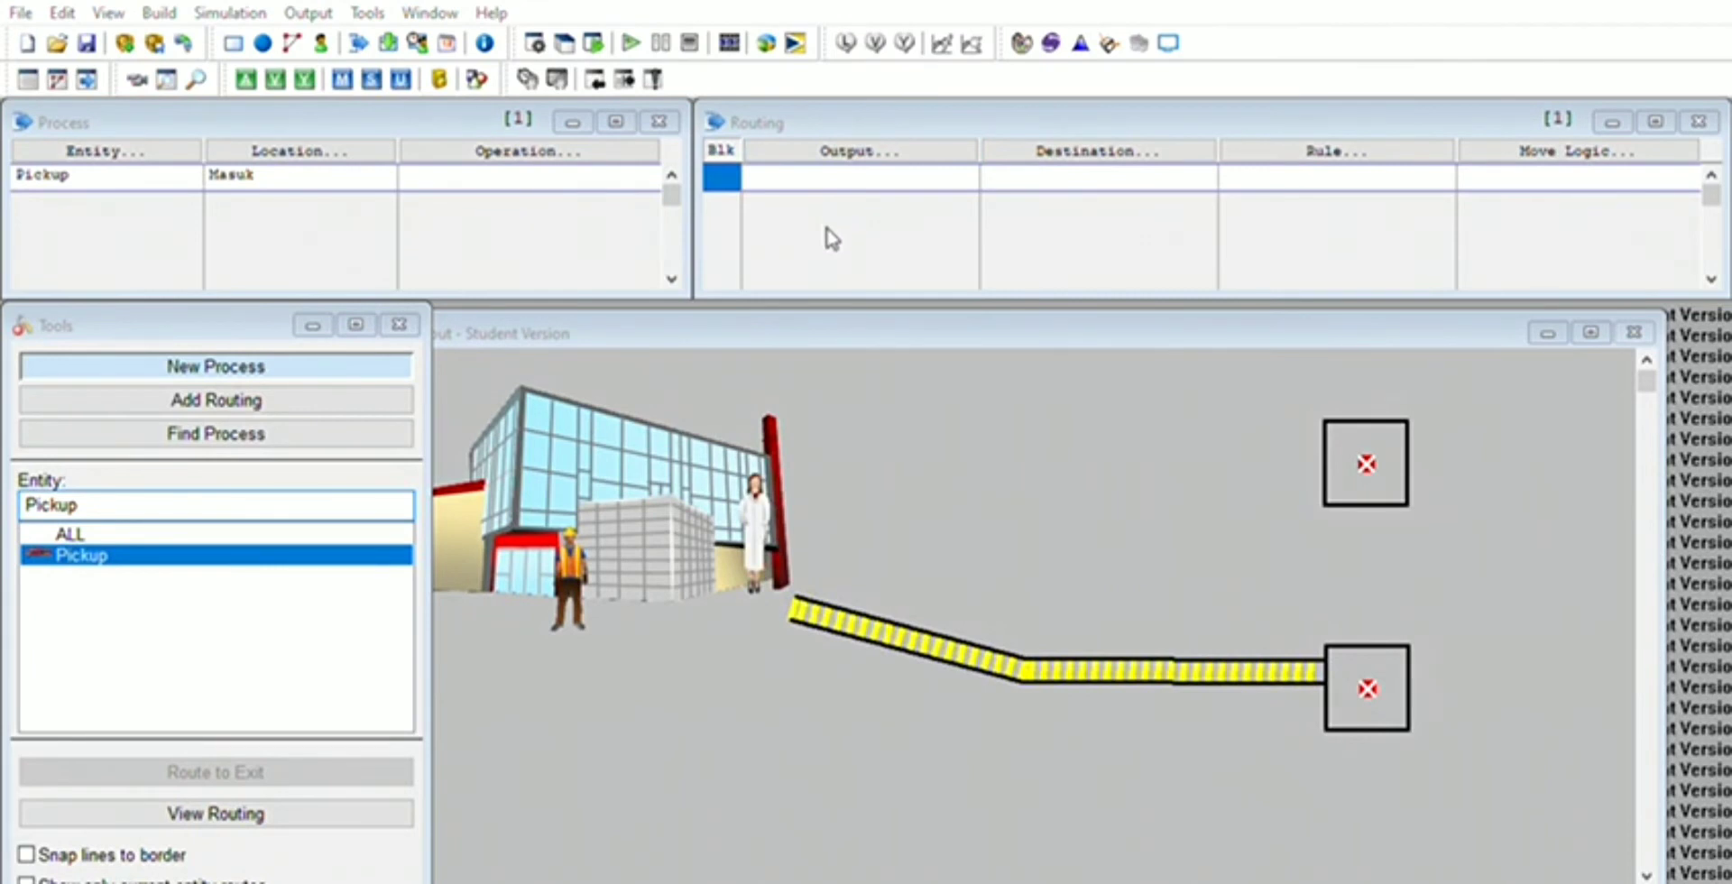
pyautogui.click(1044, 144)
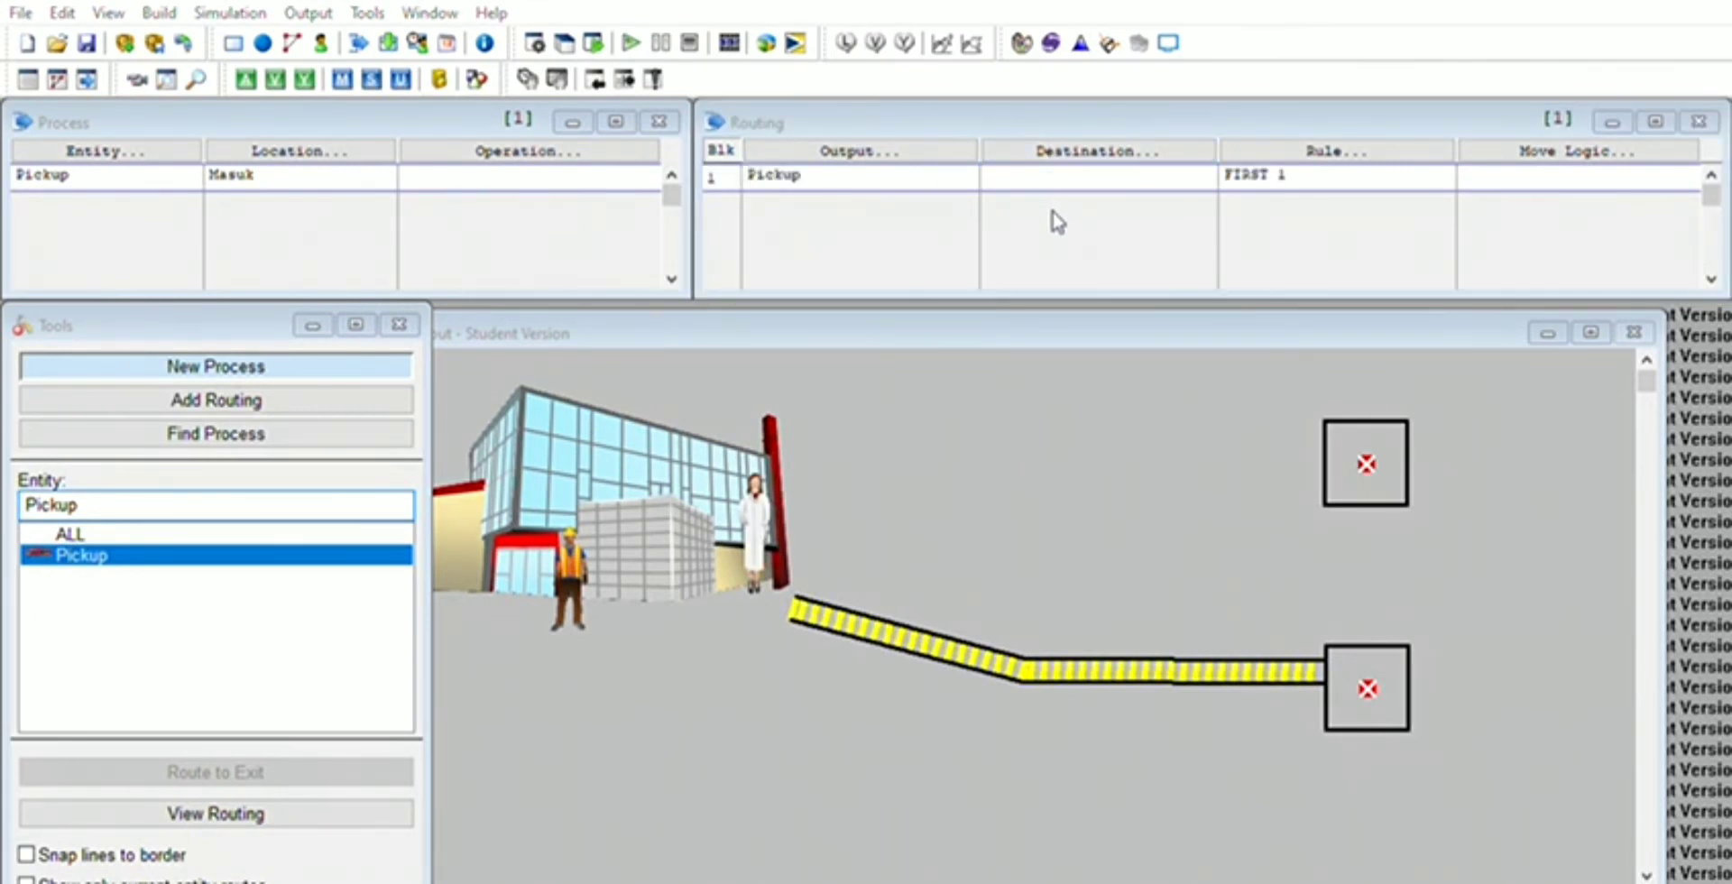
pyautogui.doubleClick(1073, 243)
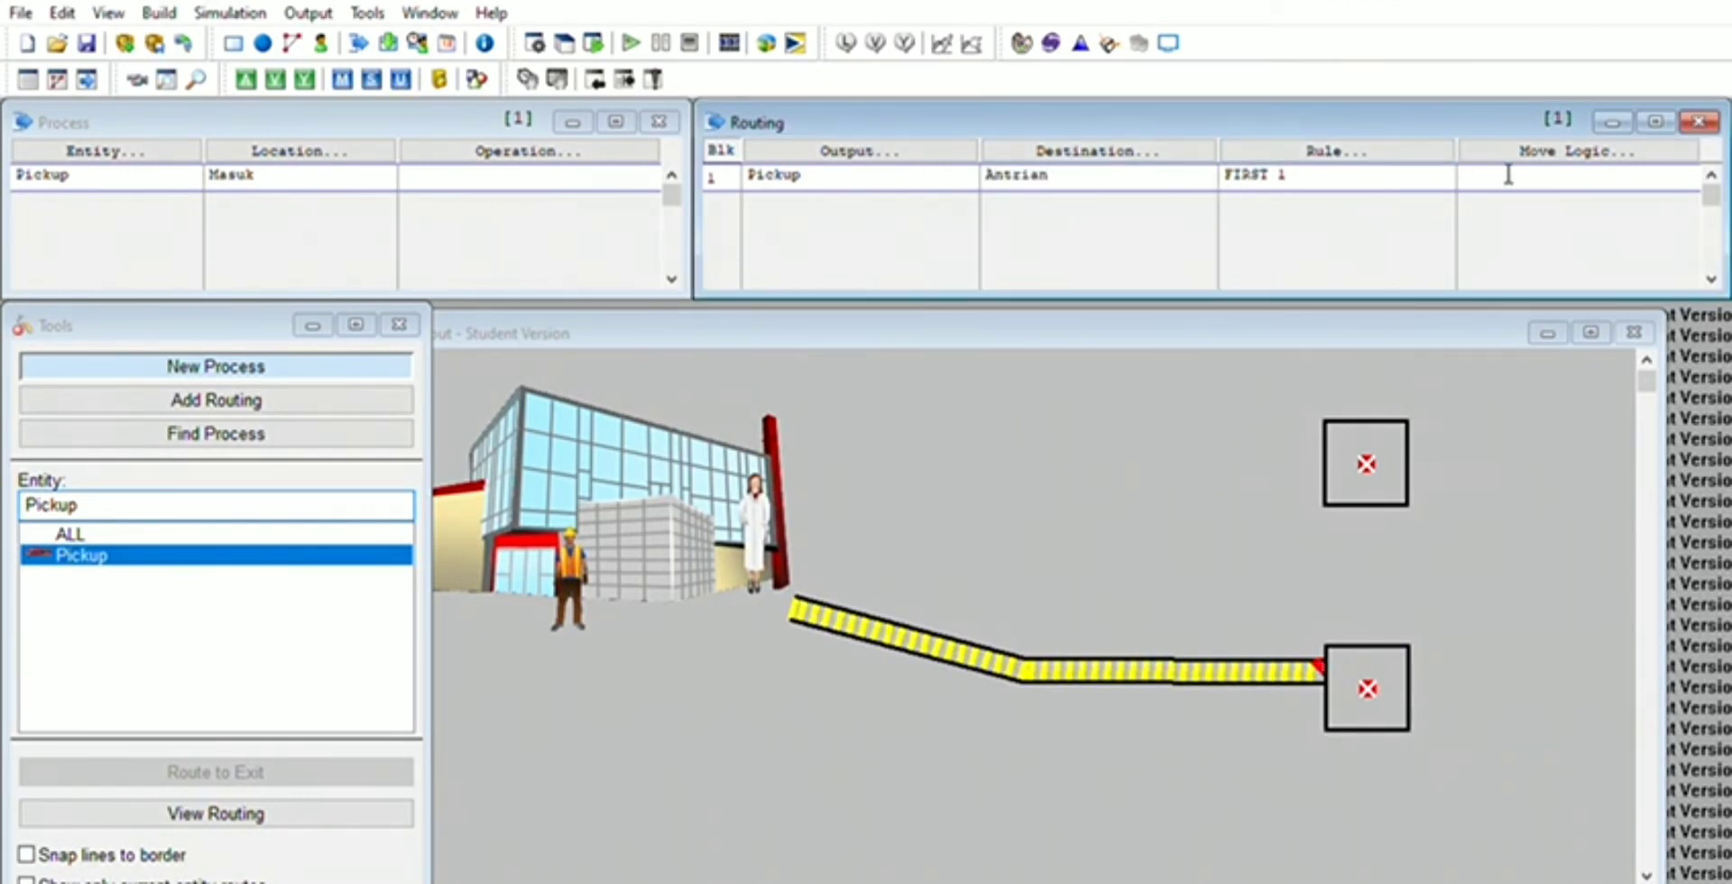
pyautogui.click(1552, 145)
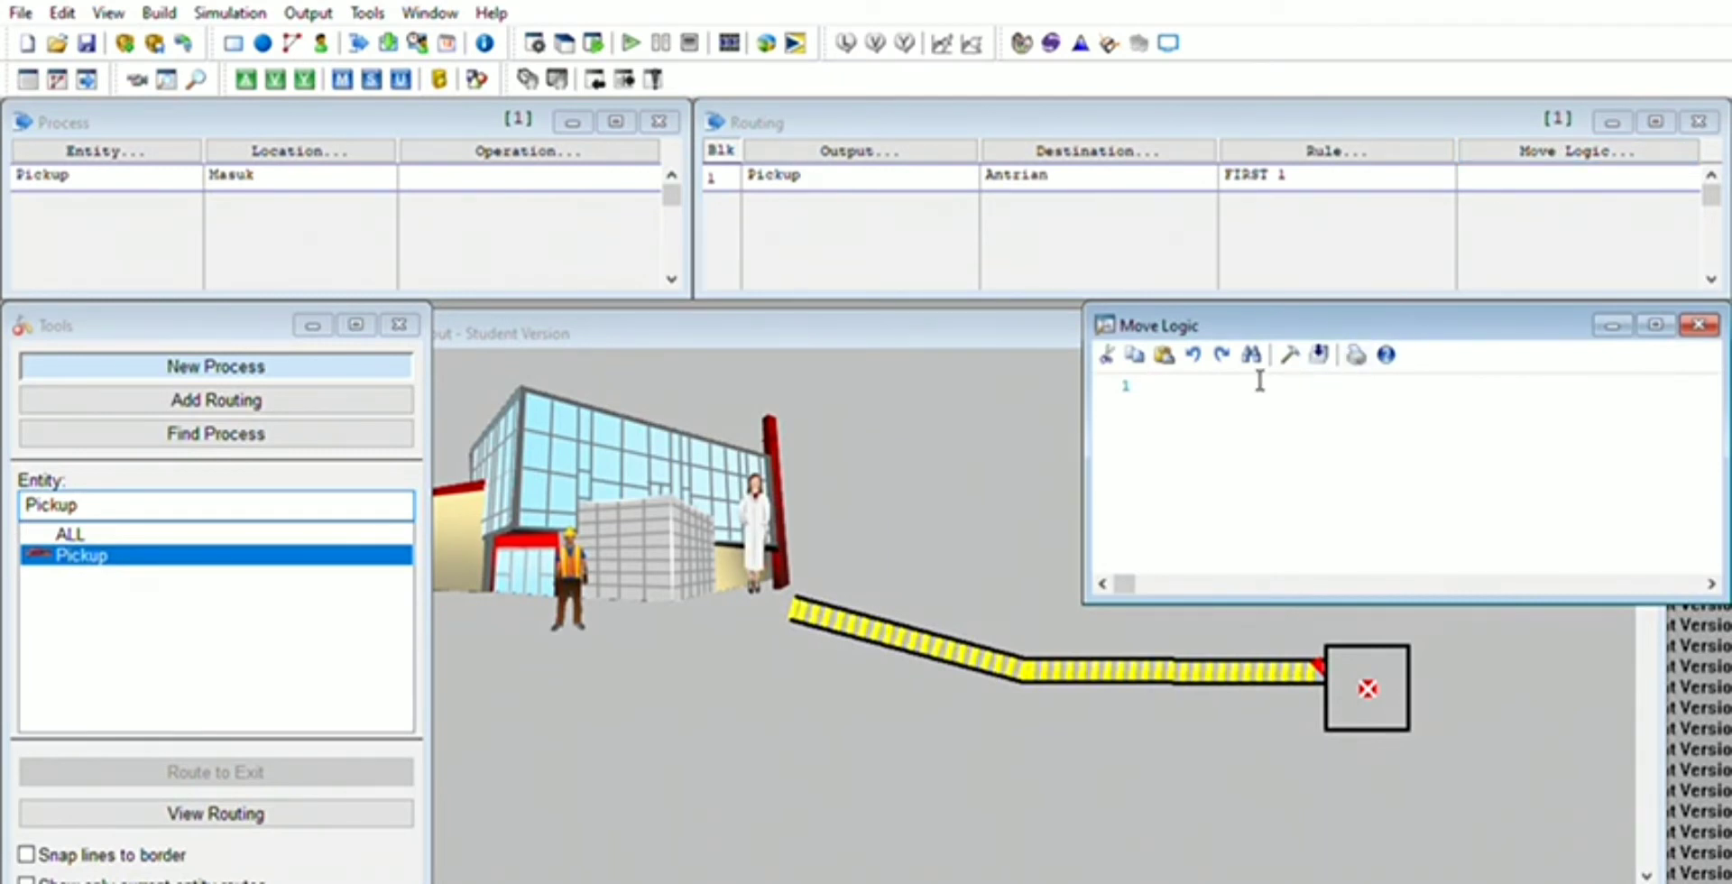
pyautogui.write('M')
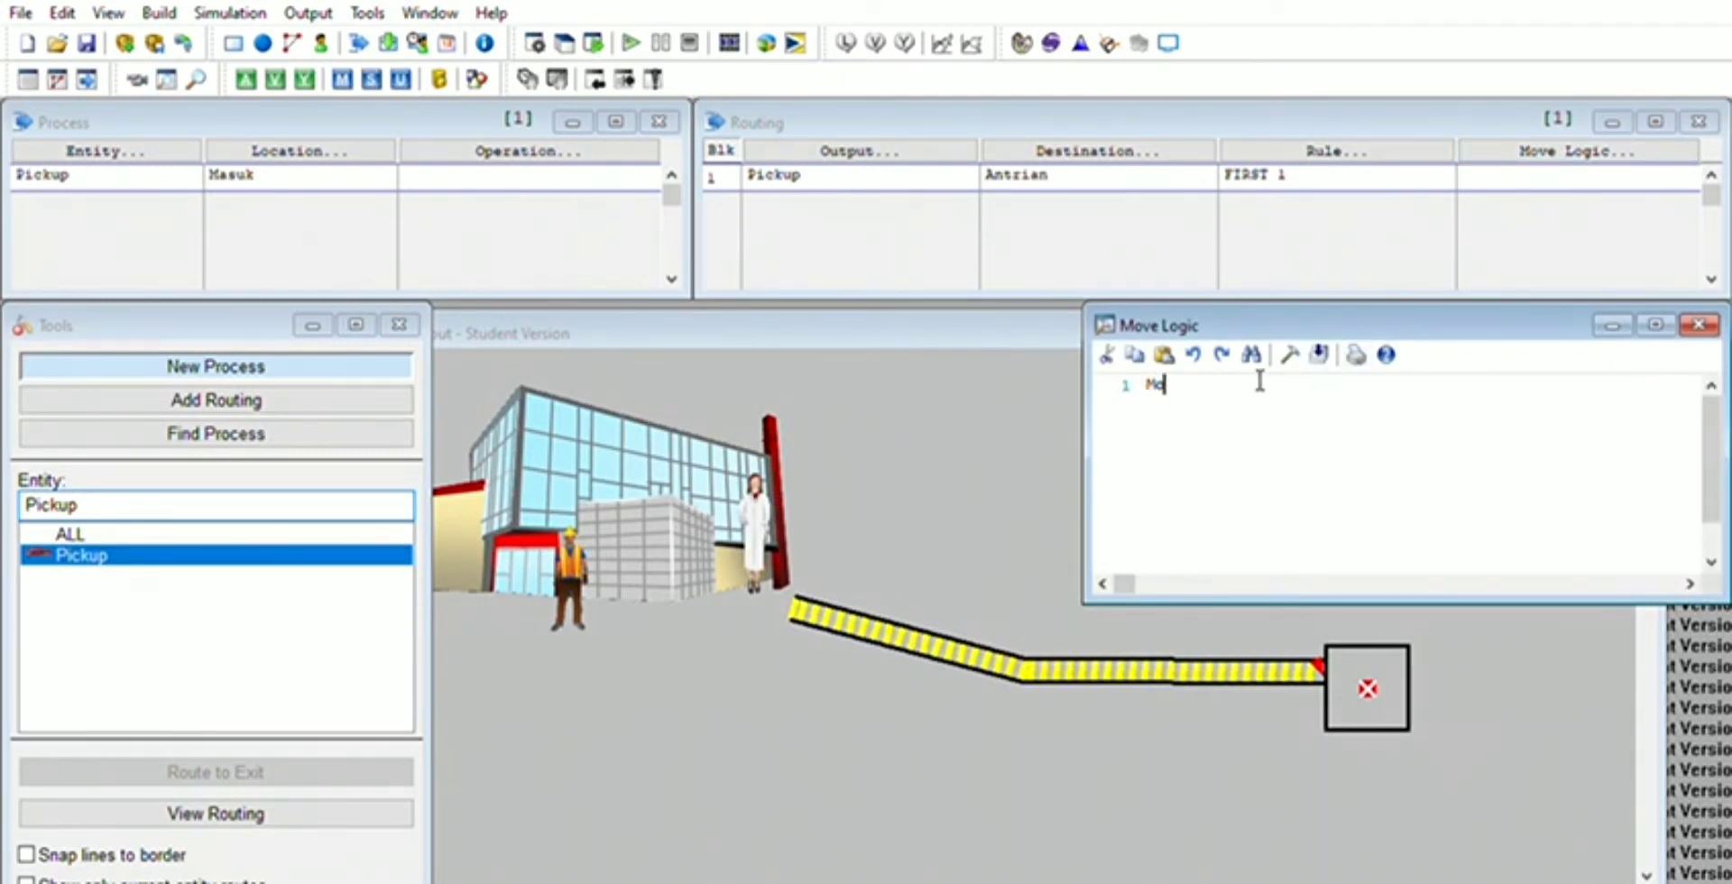
pyautogui.write('ove For 6 sec')
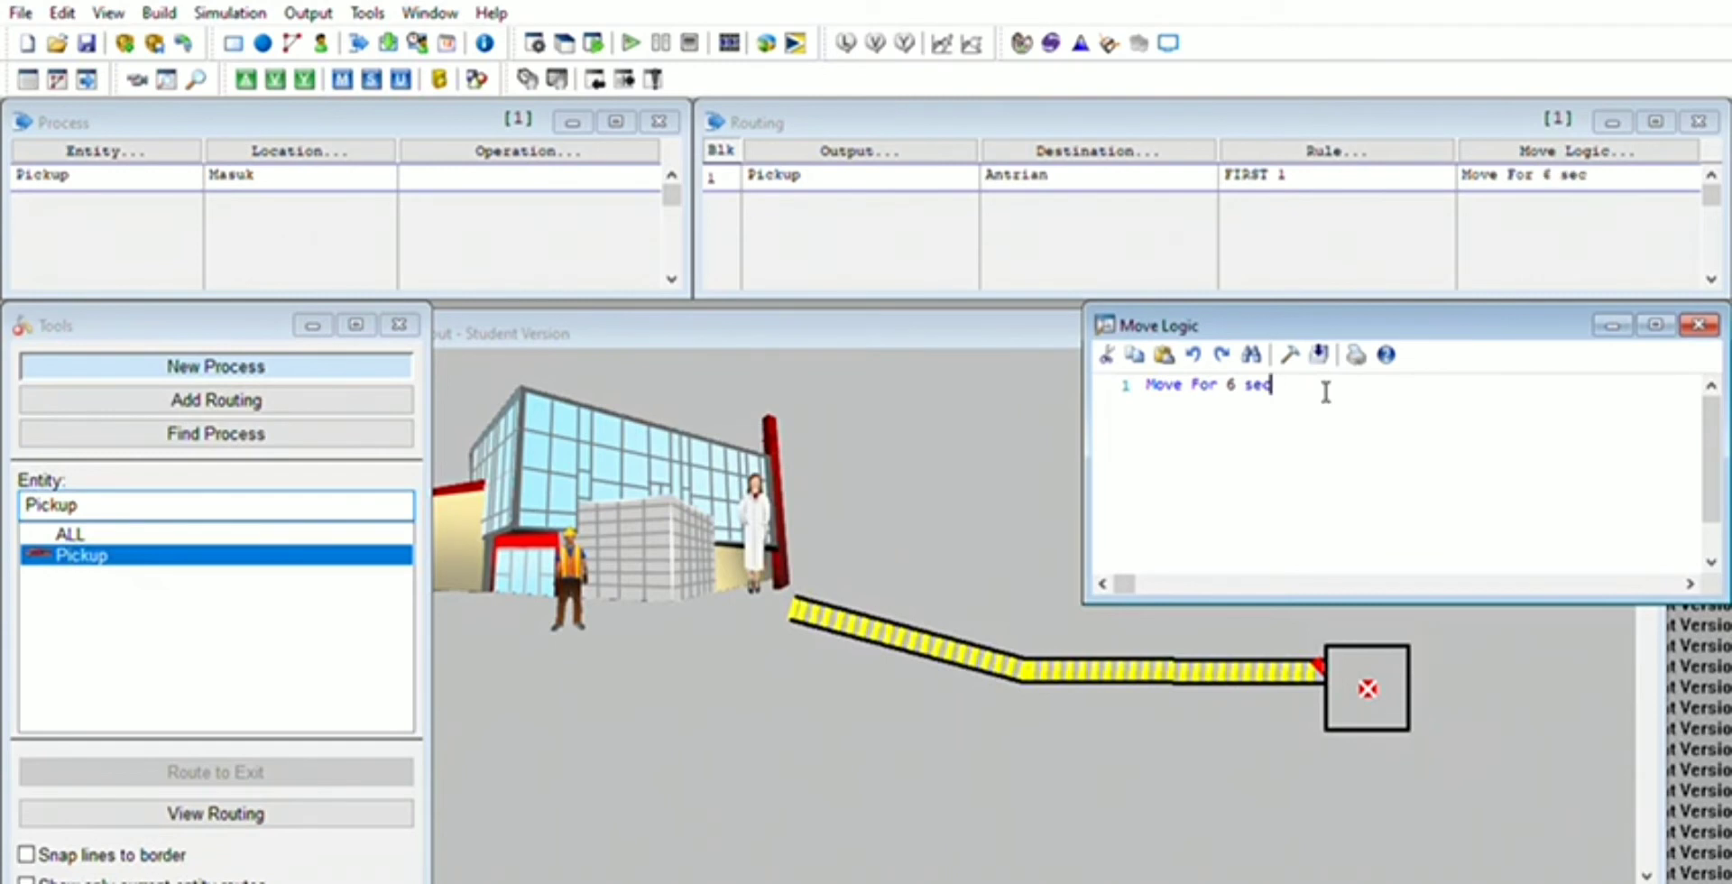
# Step: Add a second process record for Pickup at the Antrian location
pyautogui.click(131, 230)
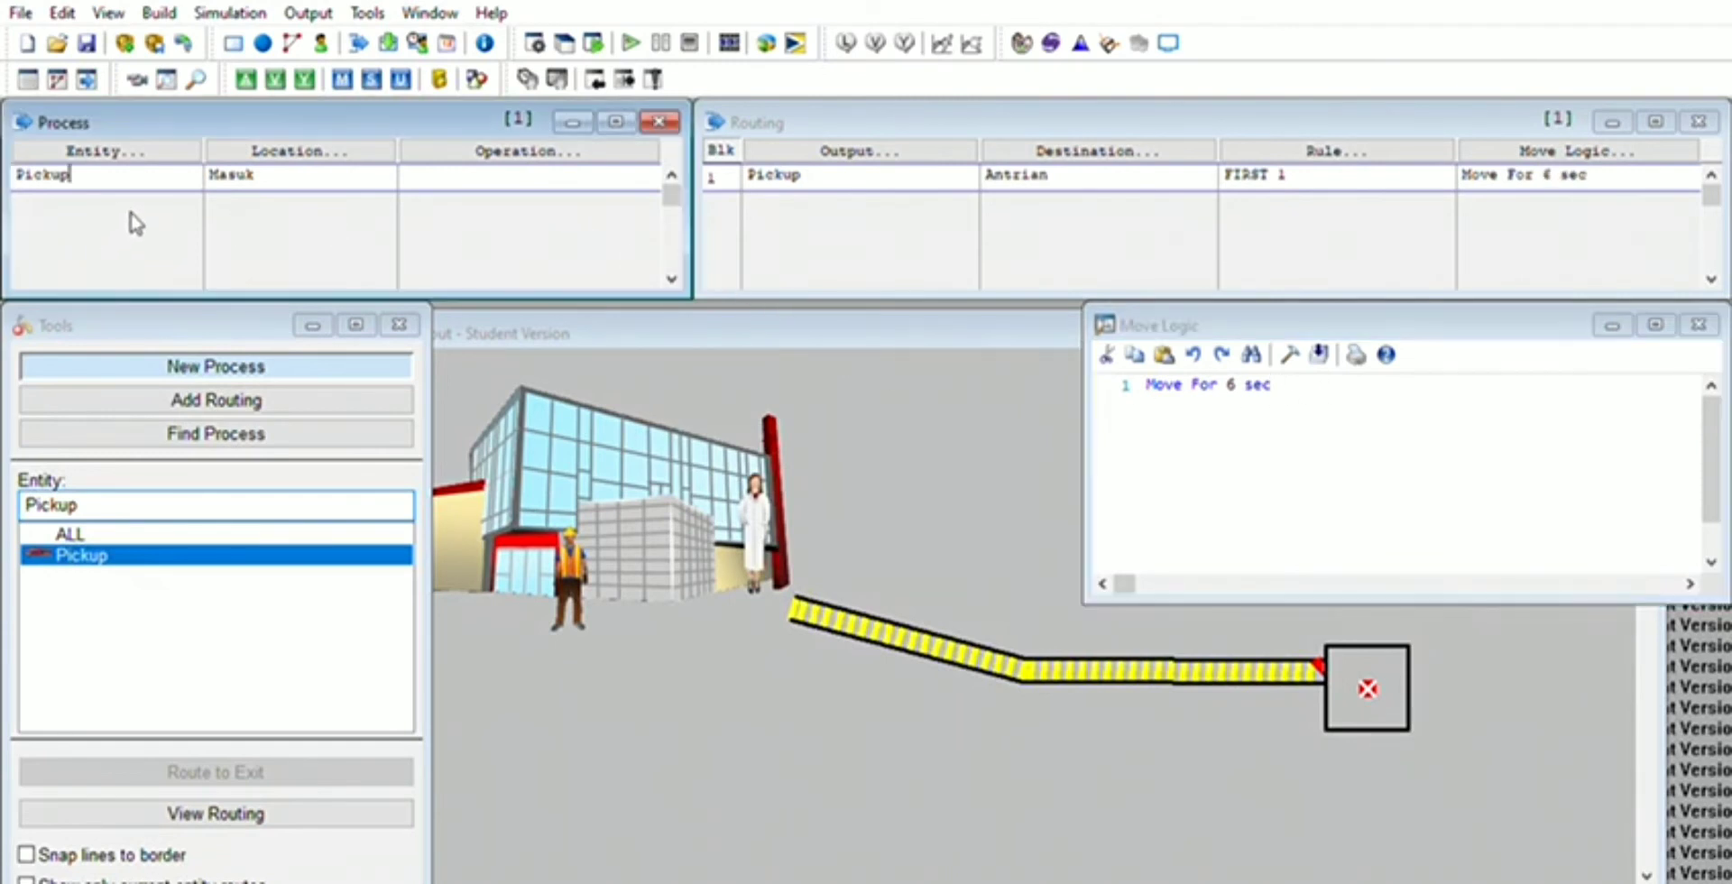
pyautogui.click(121, 194)
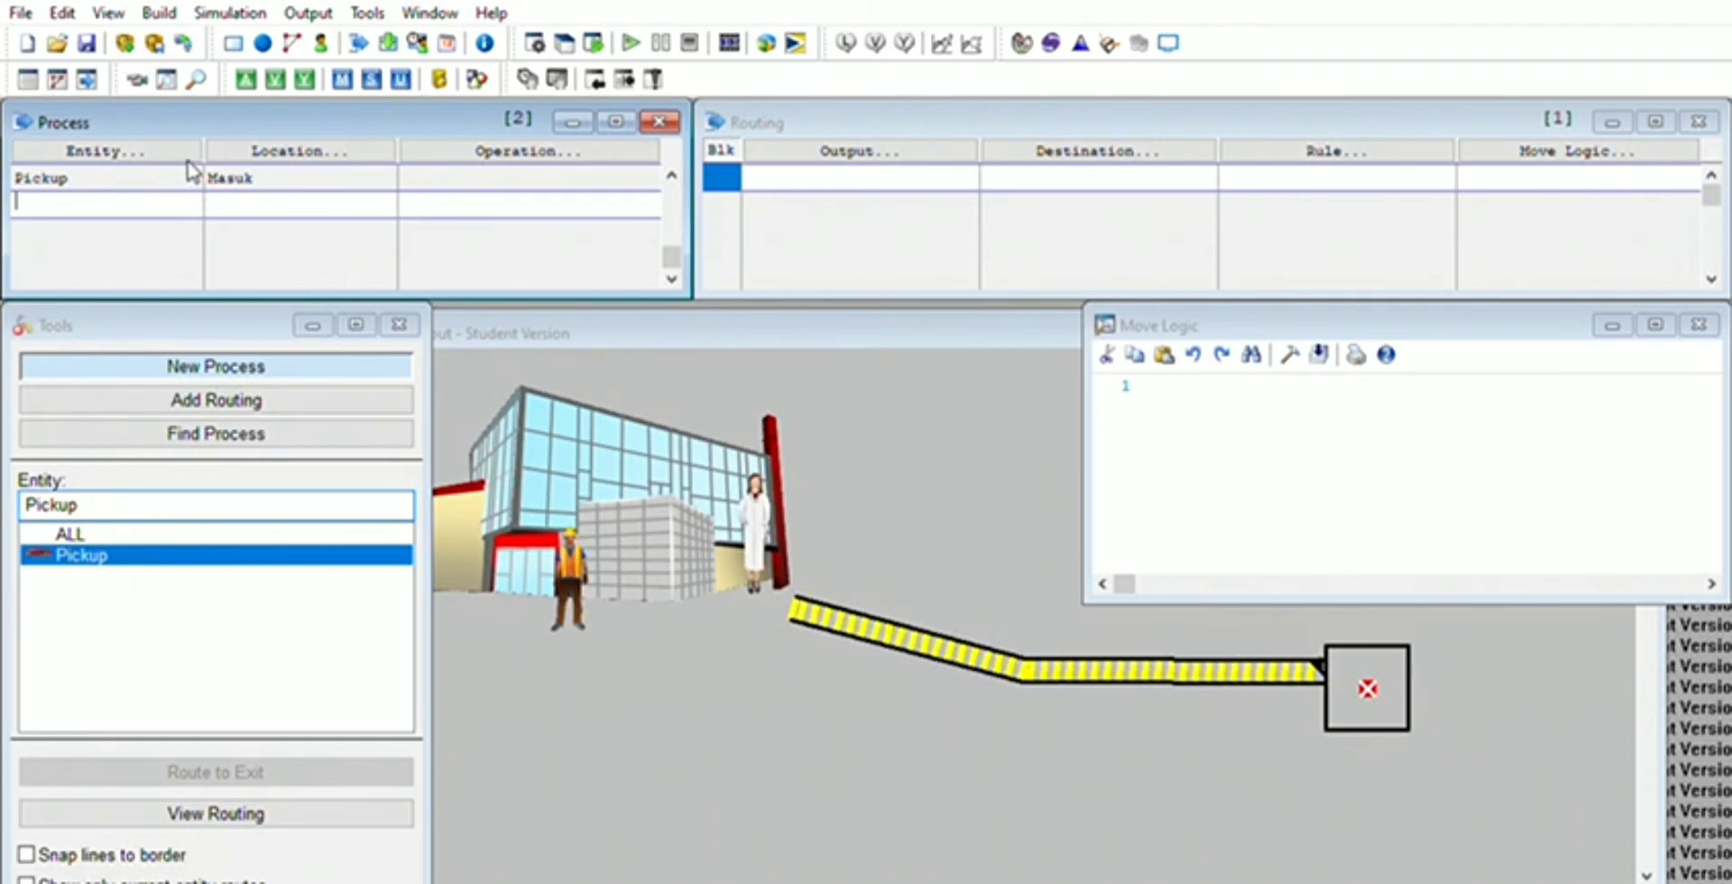
pyautogui.click(124, 144)
pyautogui.doubleClick(119, 258)
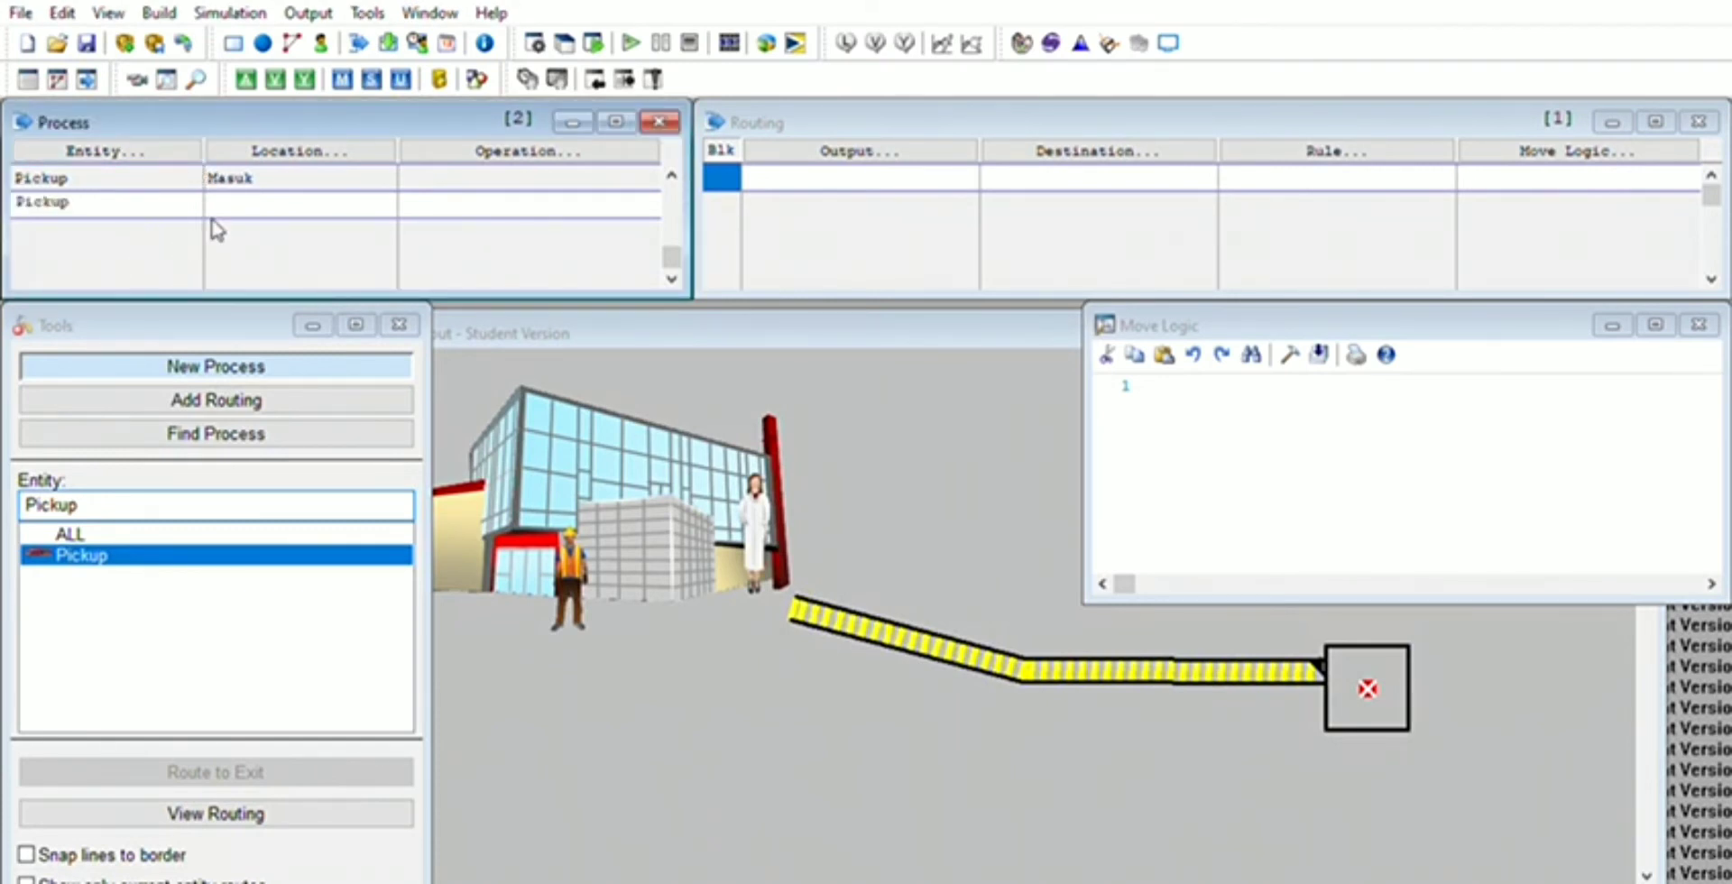
pyautogui.click(280, 144)
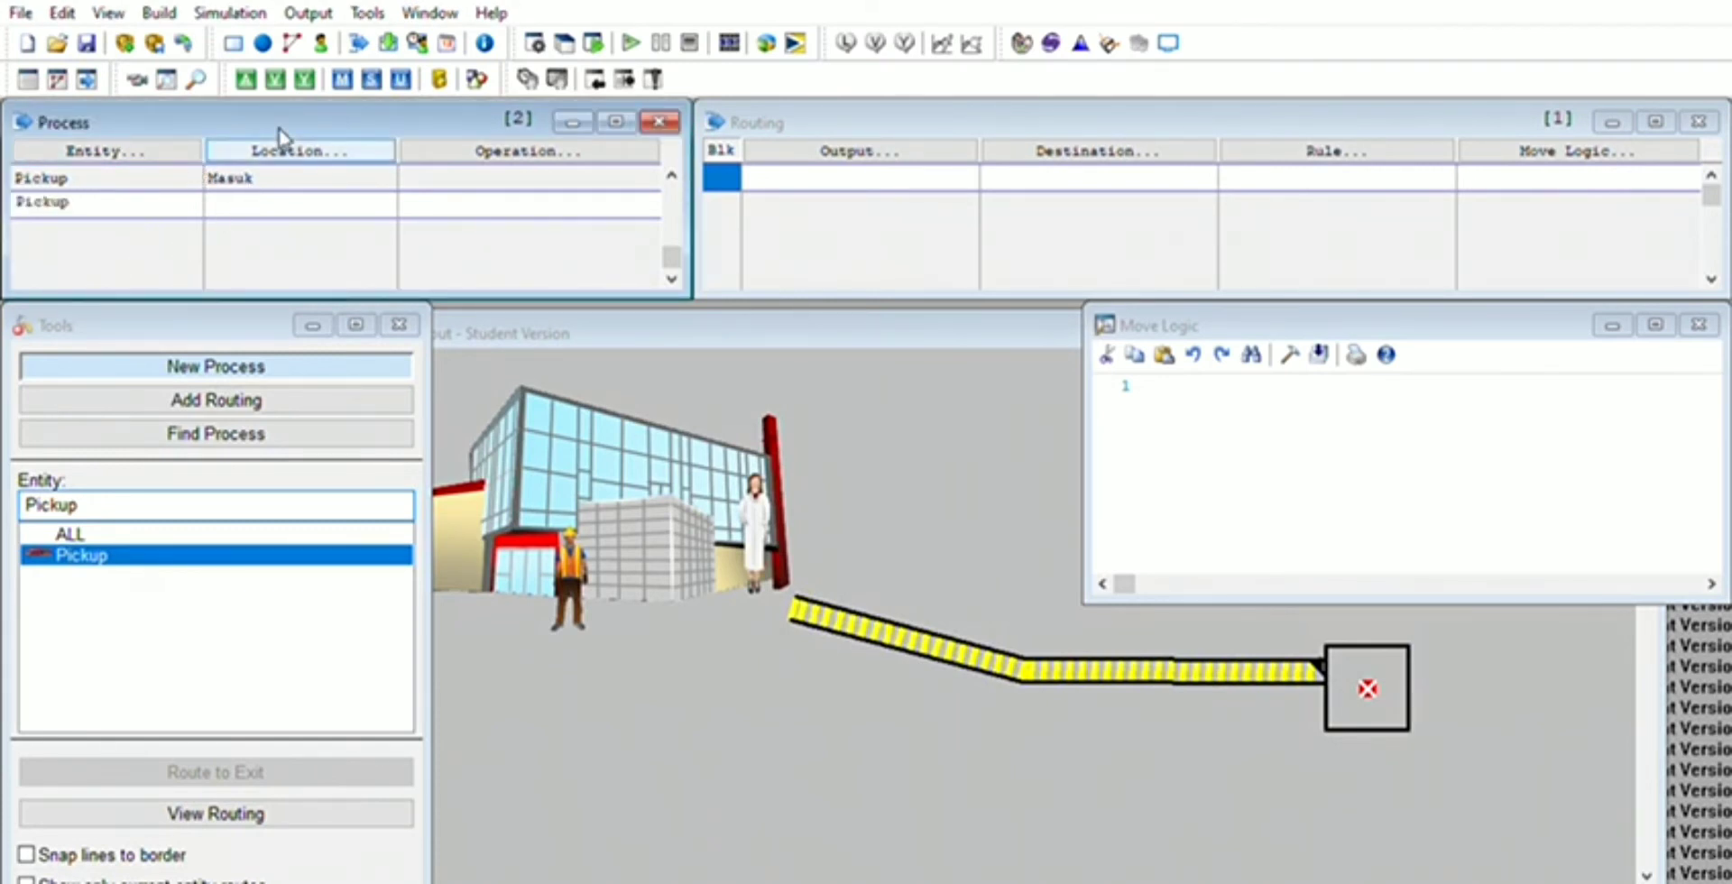
pyautogui.doubleClick(322, 290)
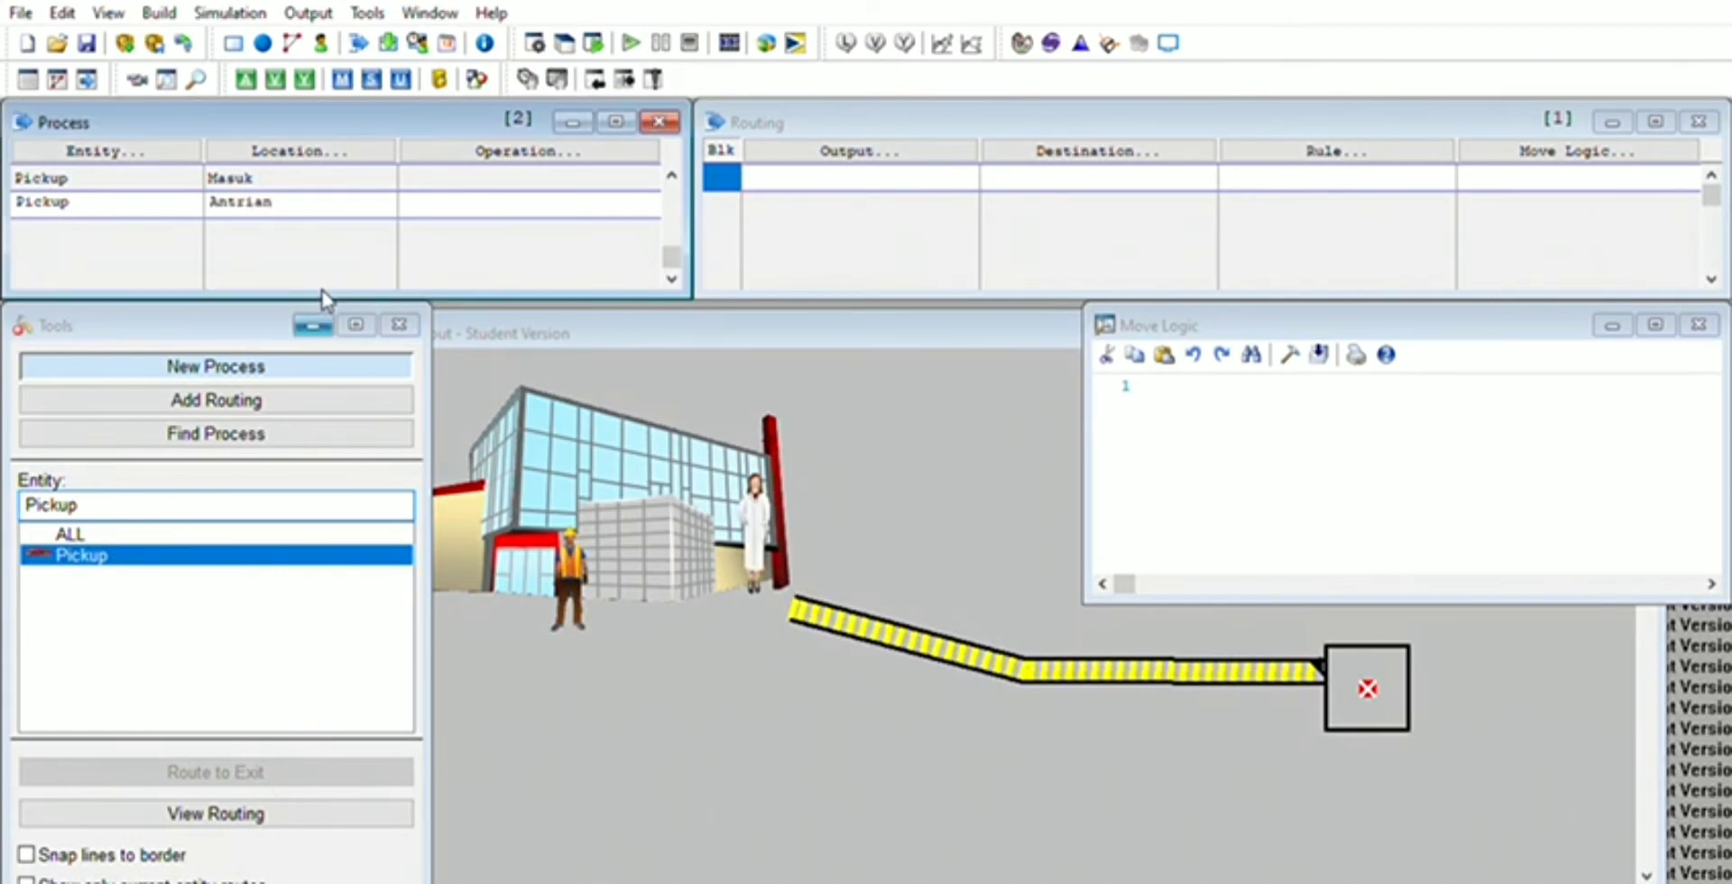
# Step: Define the Antrian routing with Pickup as the output and Pencucian as the destination
pyautogui.click(826, 141)
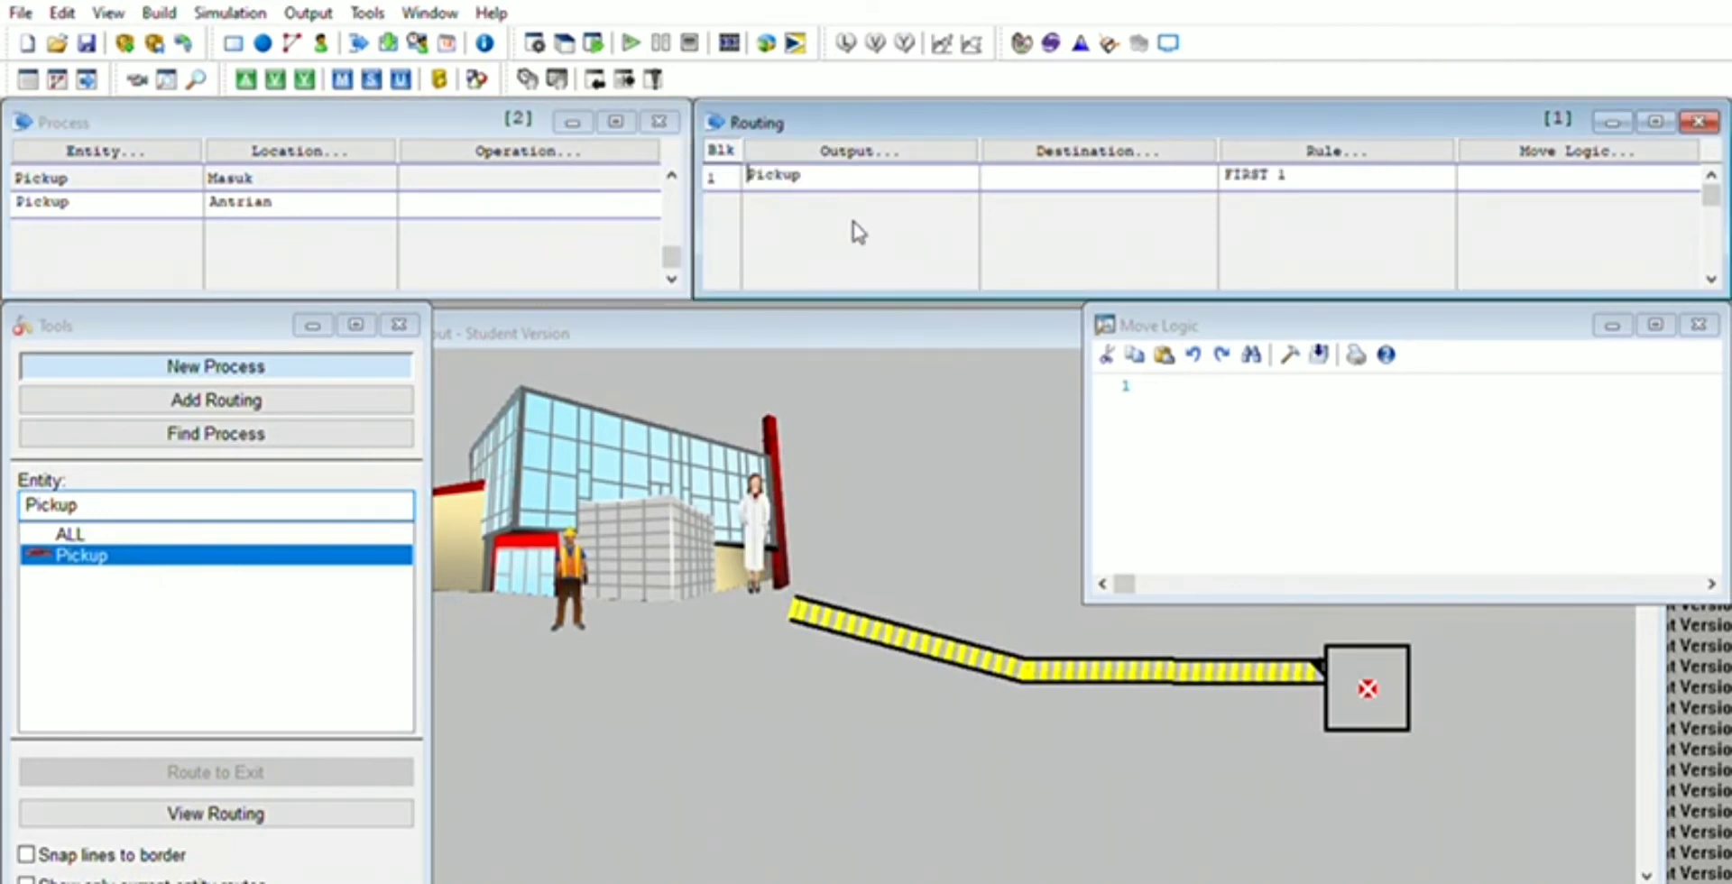
pyautogui.click(1073, 168)
pyautogui.click(1081, 144)
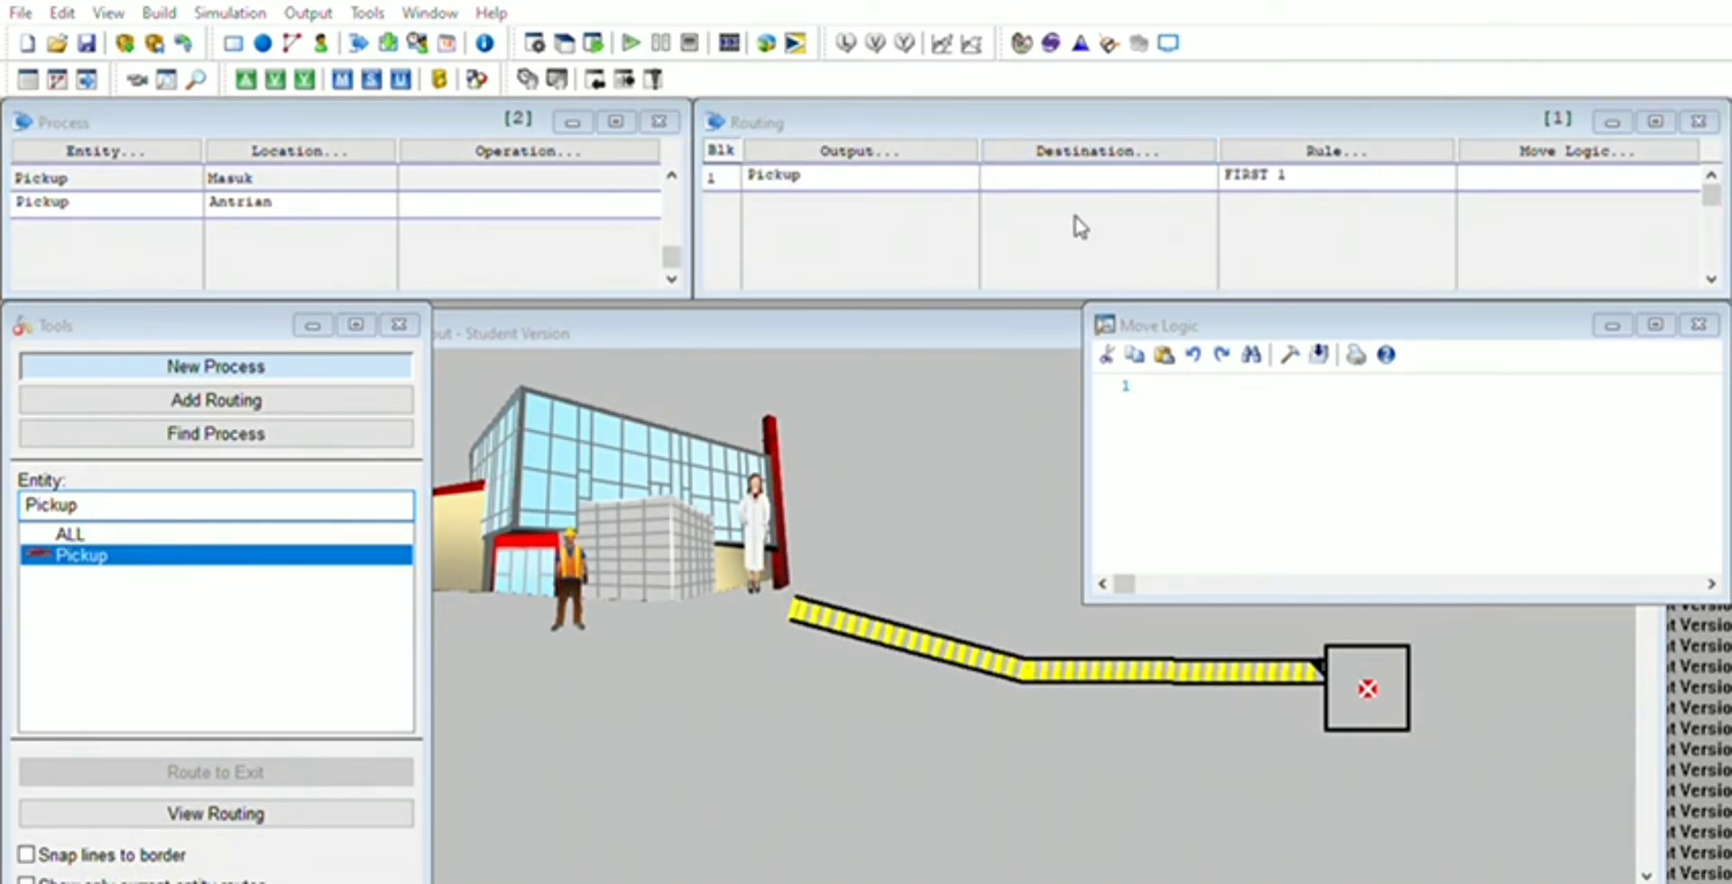
pyautogui.click(1092, 264)
# Step: Set the move logic of the Antrian-to-Pencucian routing to "Move For 6 sec" and close the logic editor
pyautogui.click(1528, 141)
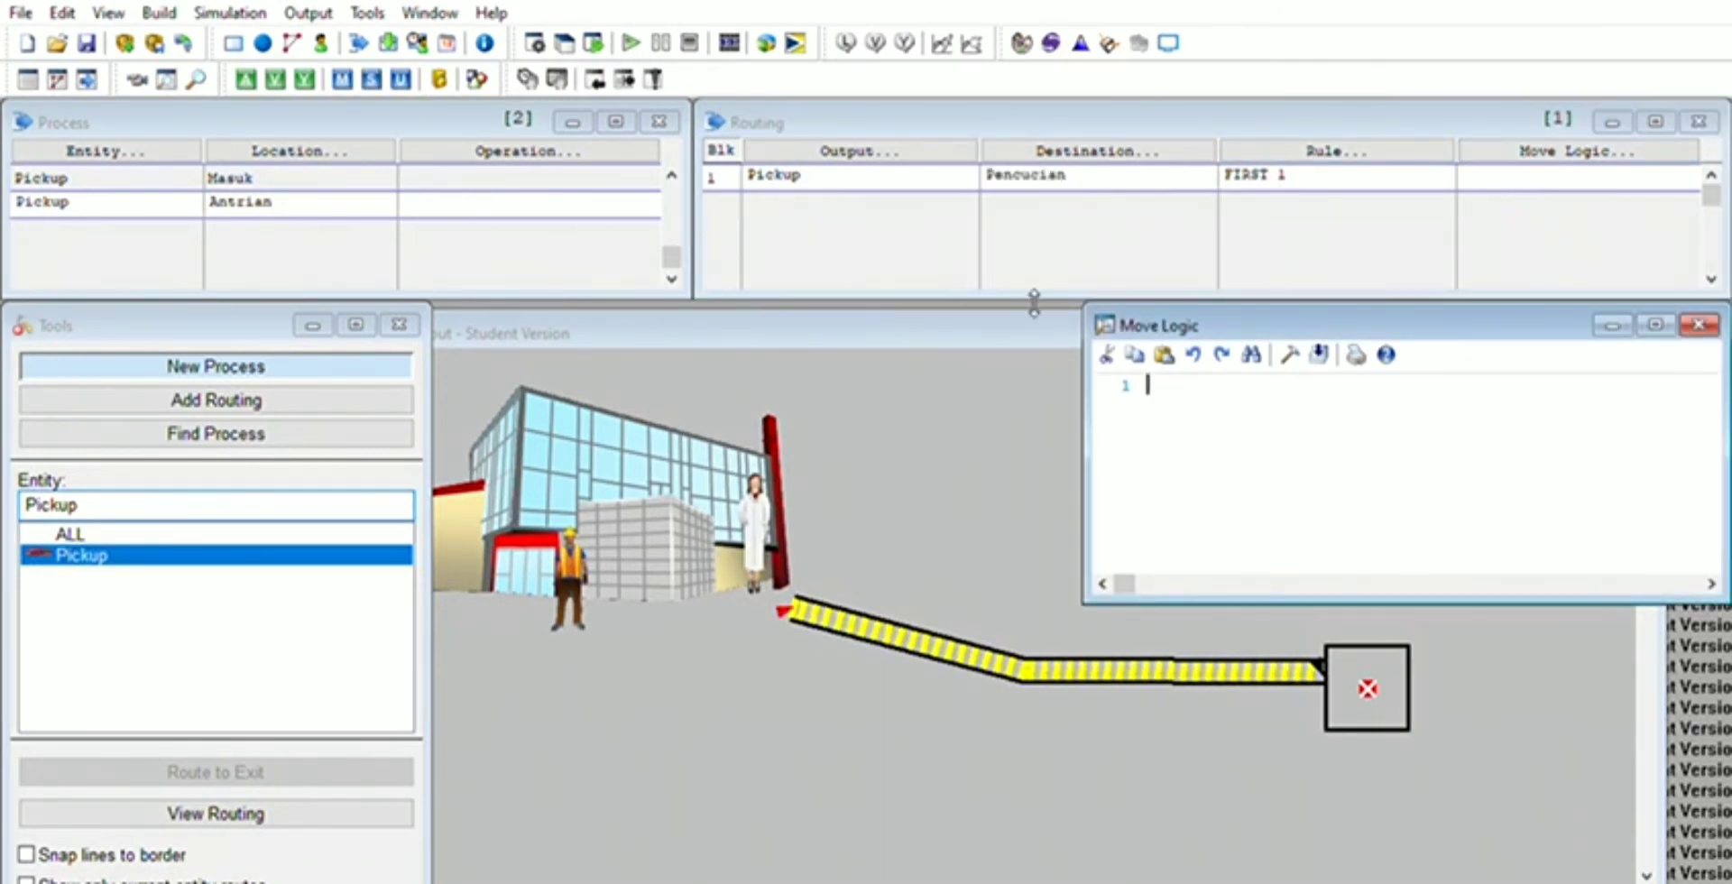
pyautogui.write('mof')
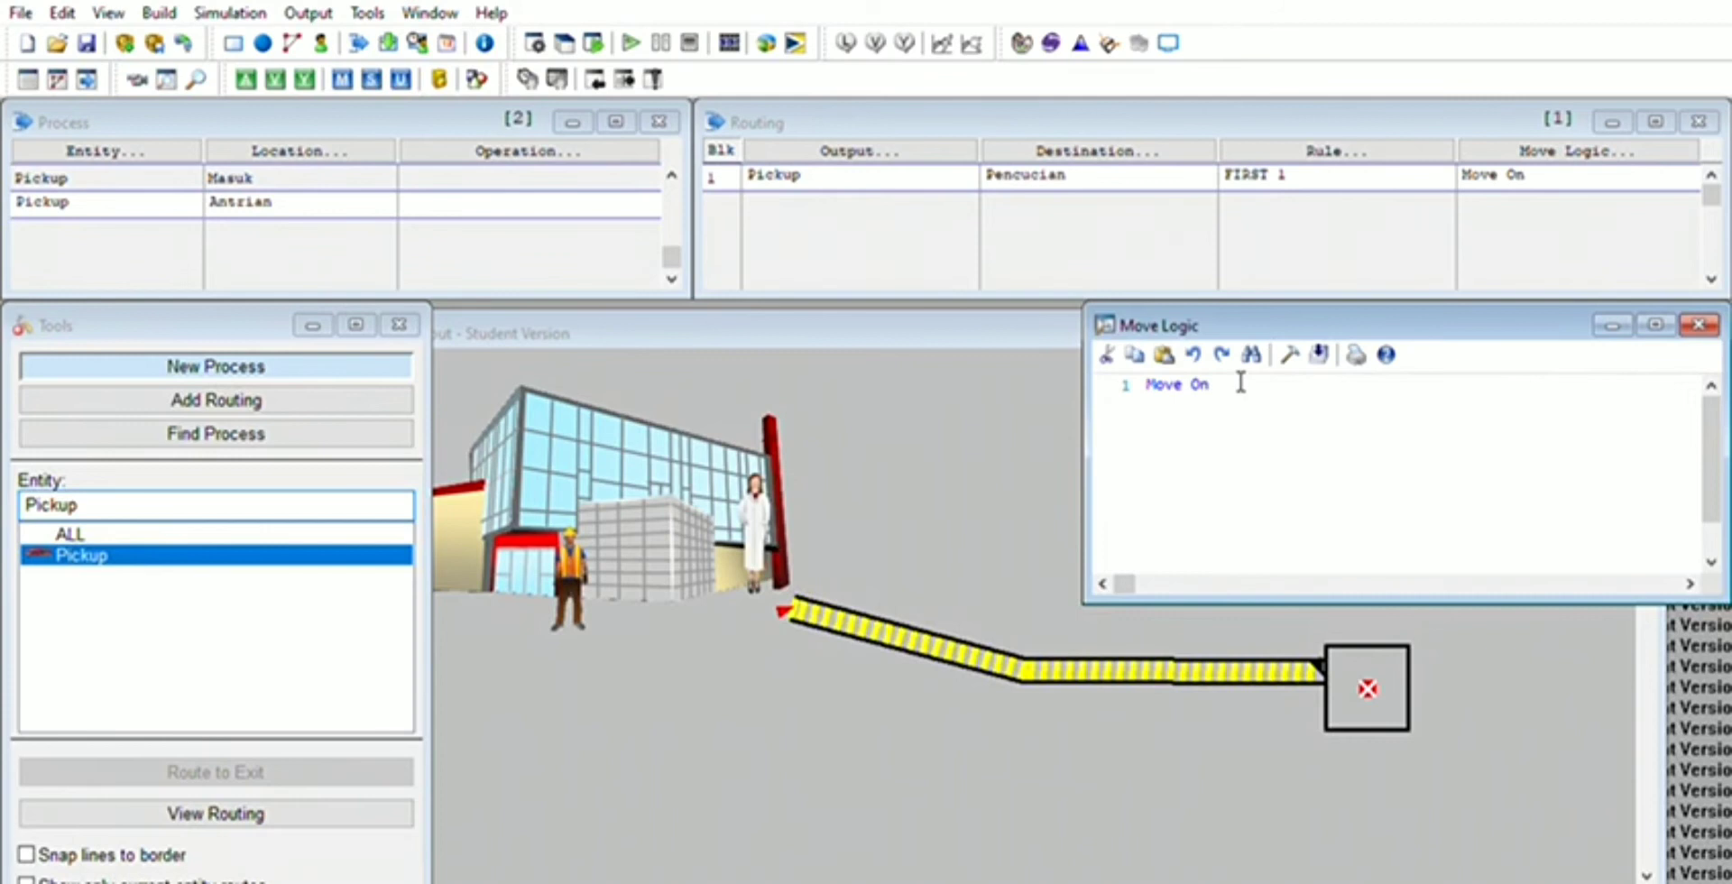
pyautogui.moveTo(1211, 385); pyautogui.dragTo(1194, 387)
pyautogui.press('BackSpace')
pyautogui.press('BackSpace')
pyautogui.press('BackSpace')
pyautogui.write('Move For 6 sec')
pyautogui.click(1698, 325)
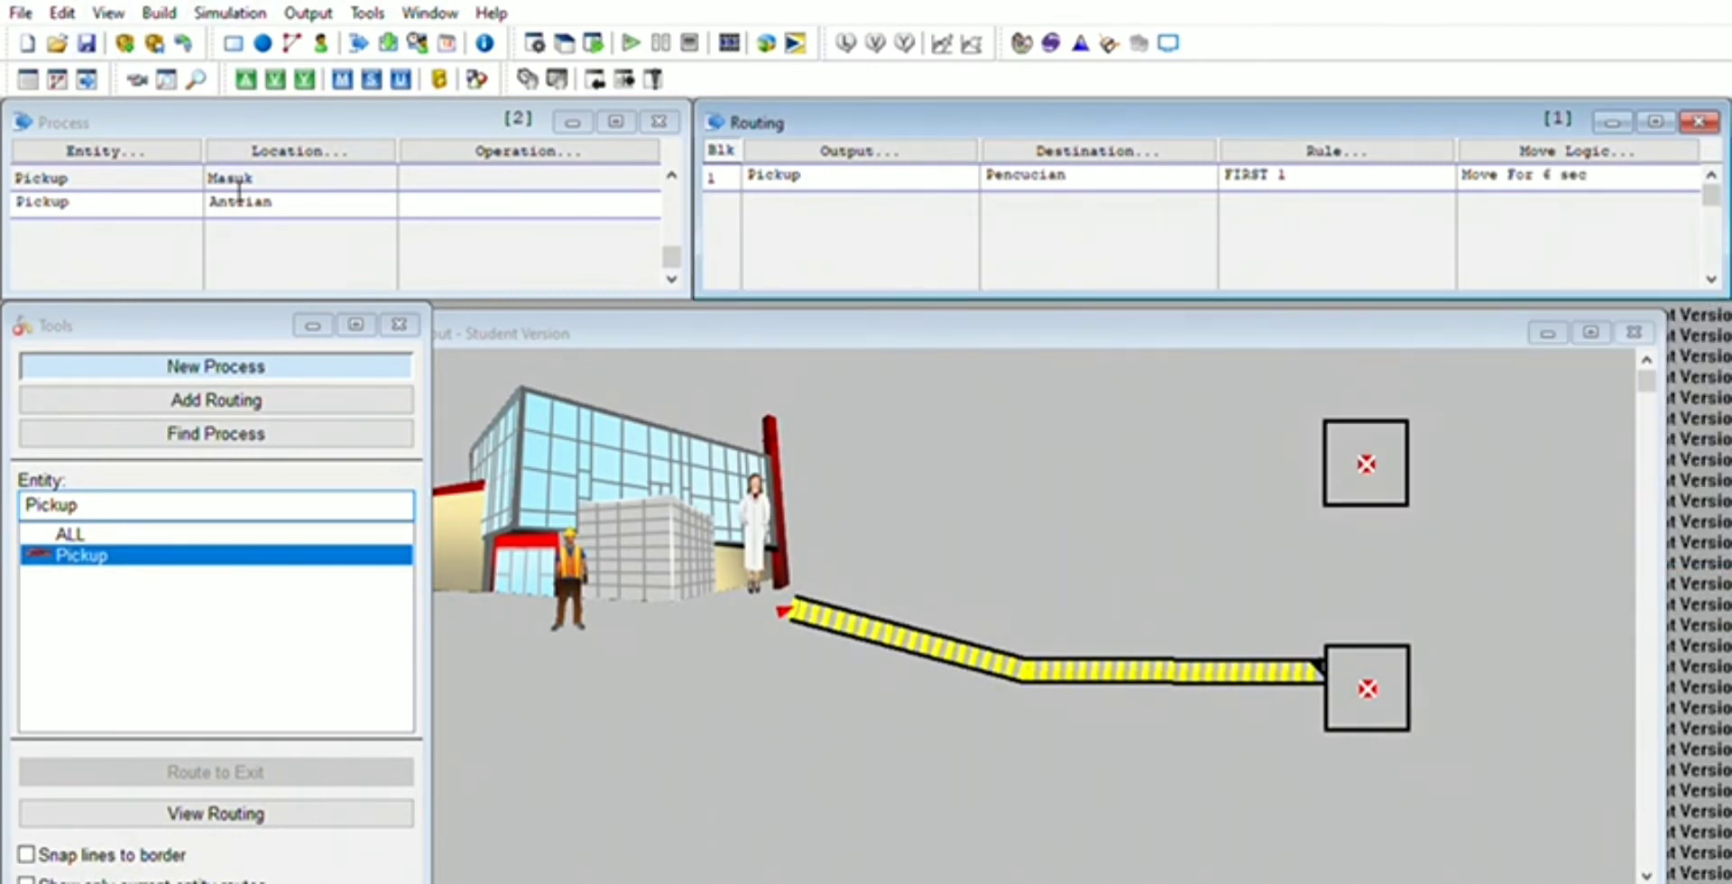
# Step: Add a third process record for Pickup at the Pencucian location
pyautogui.click(195, 174)
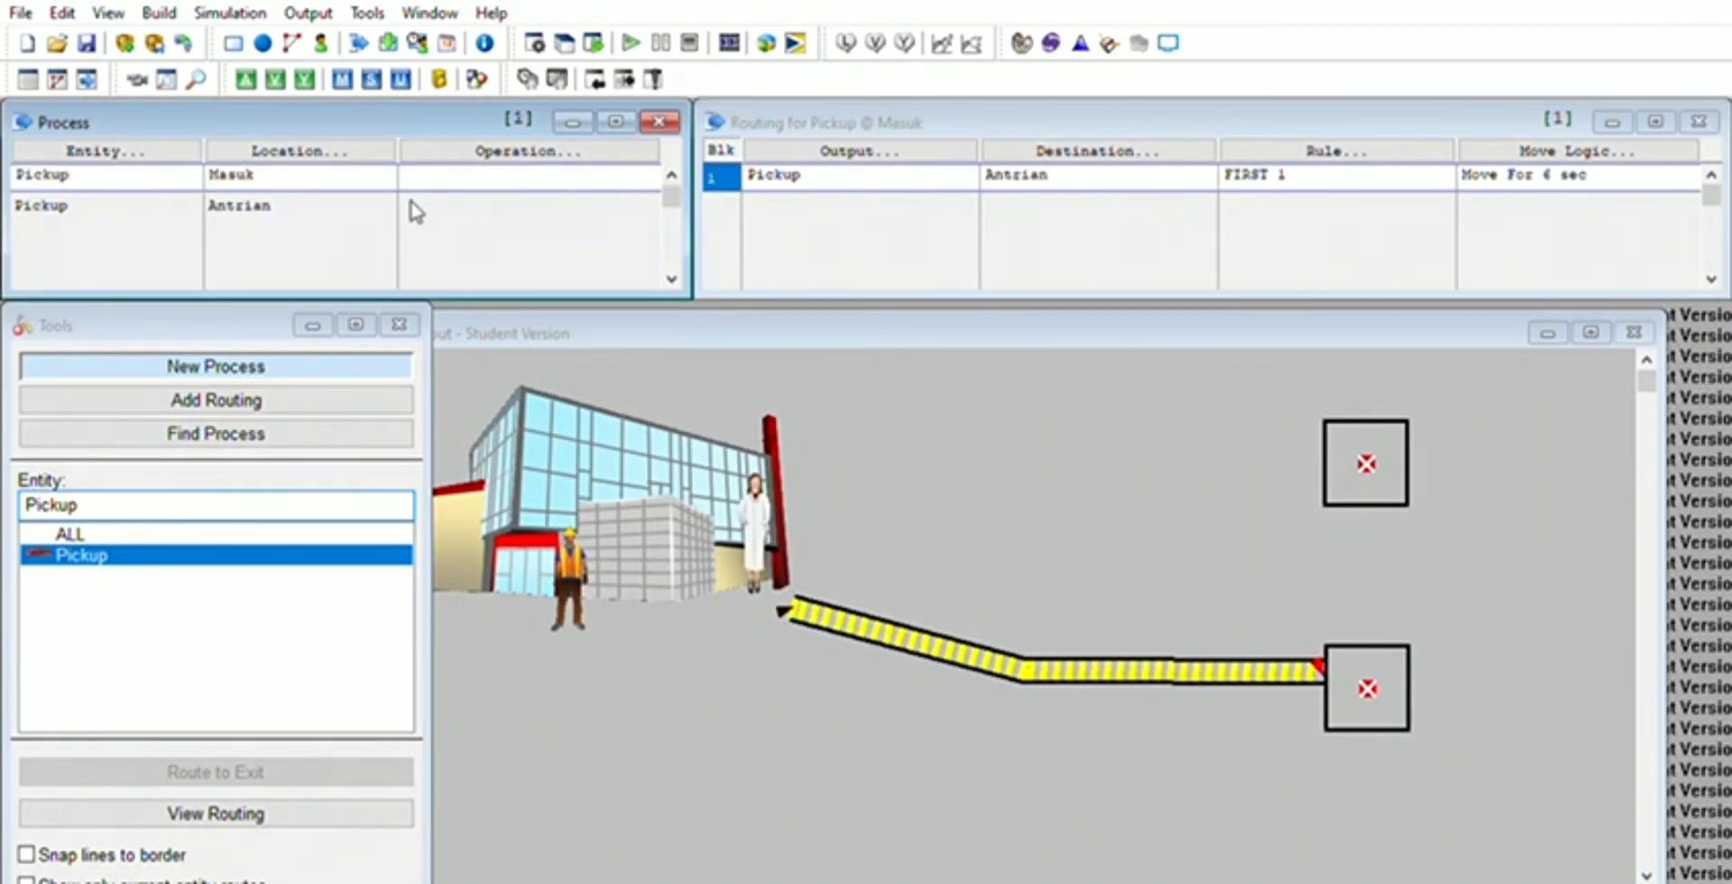
pyautogui.click(371, 200)
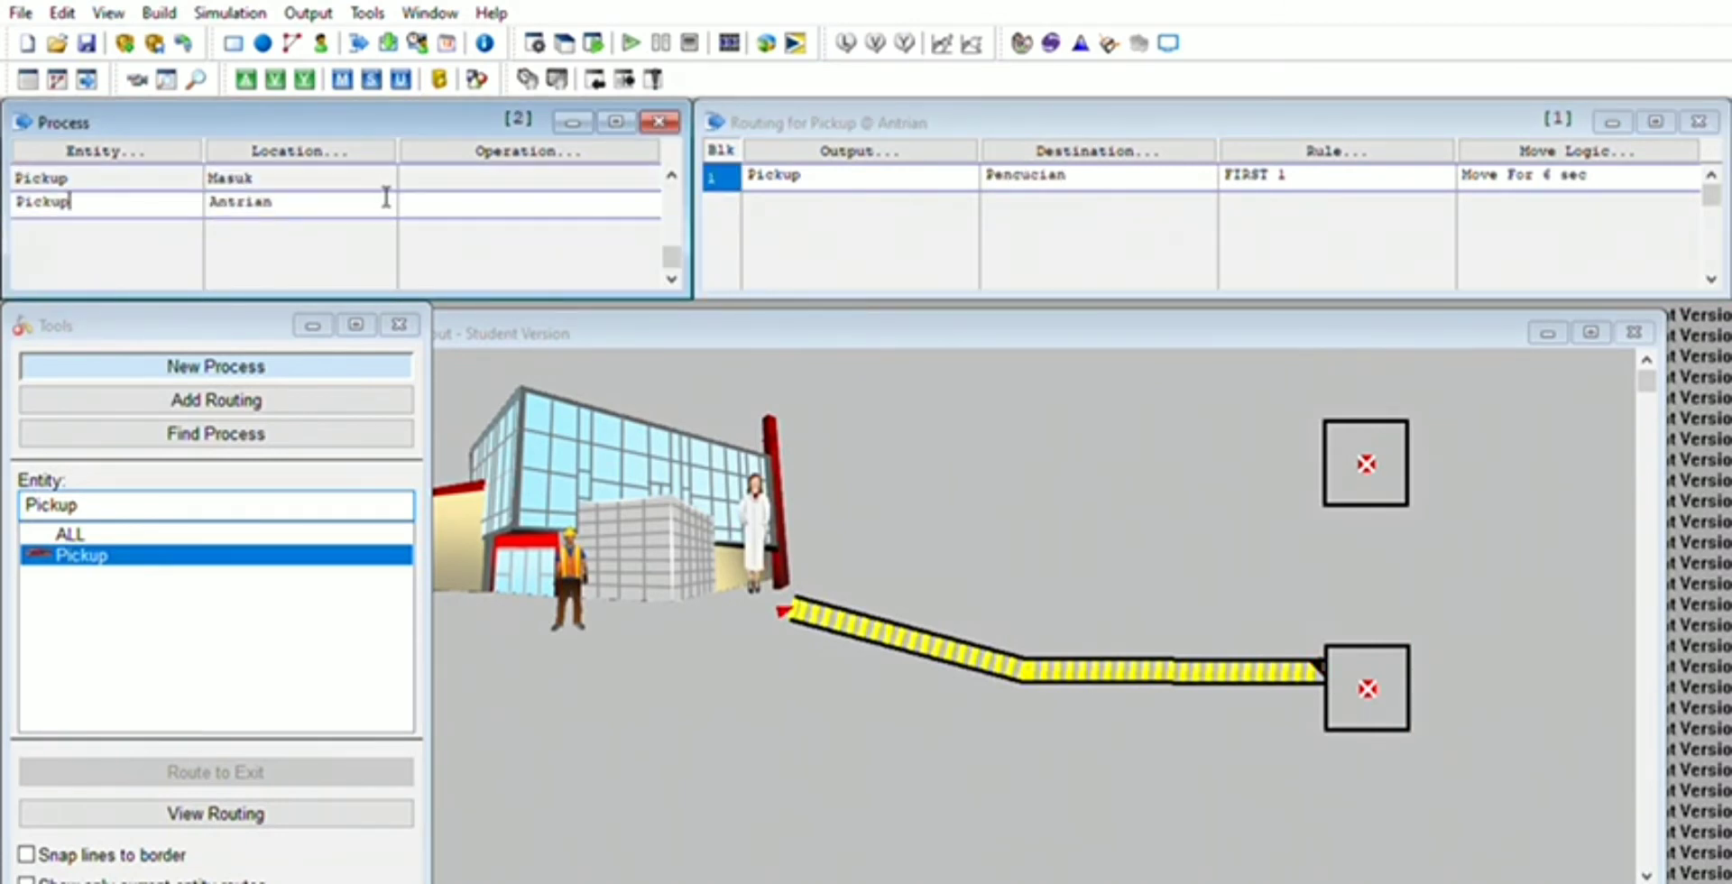
pyautogui.click(80, 219)
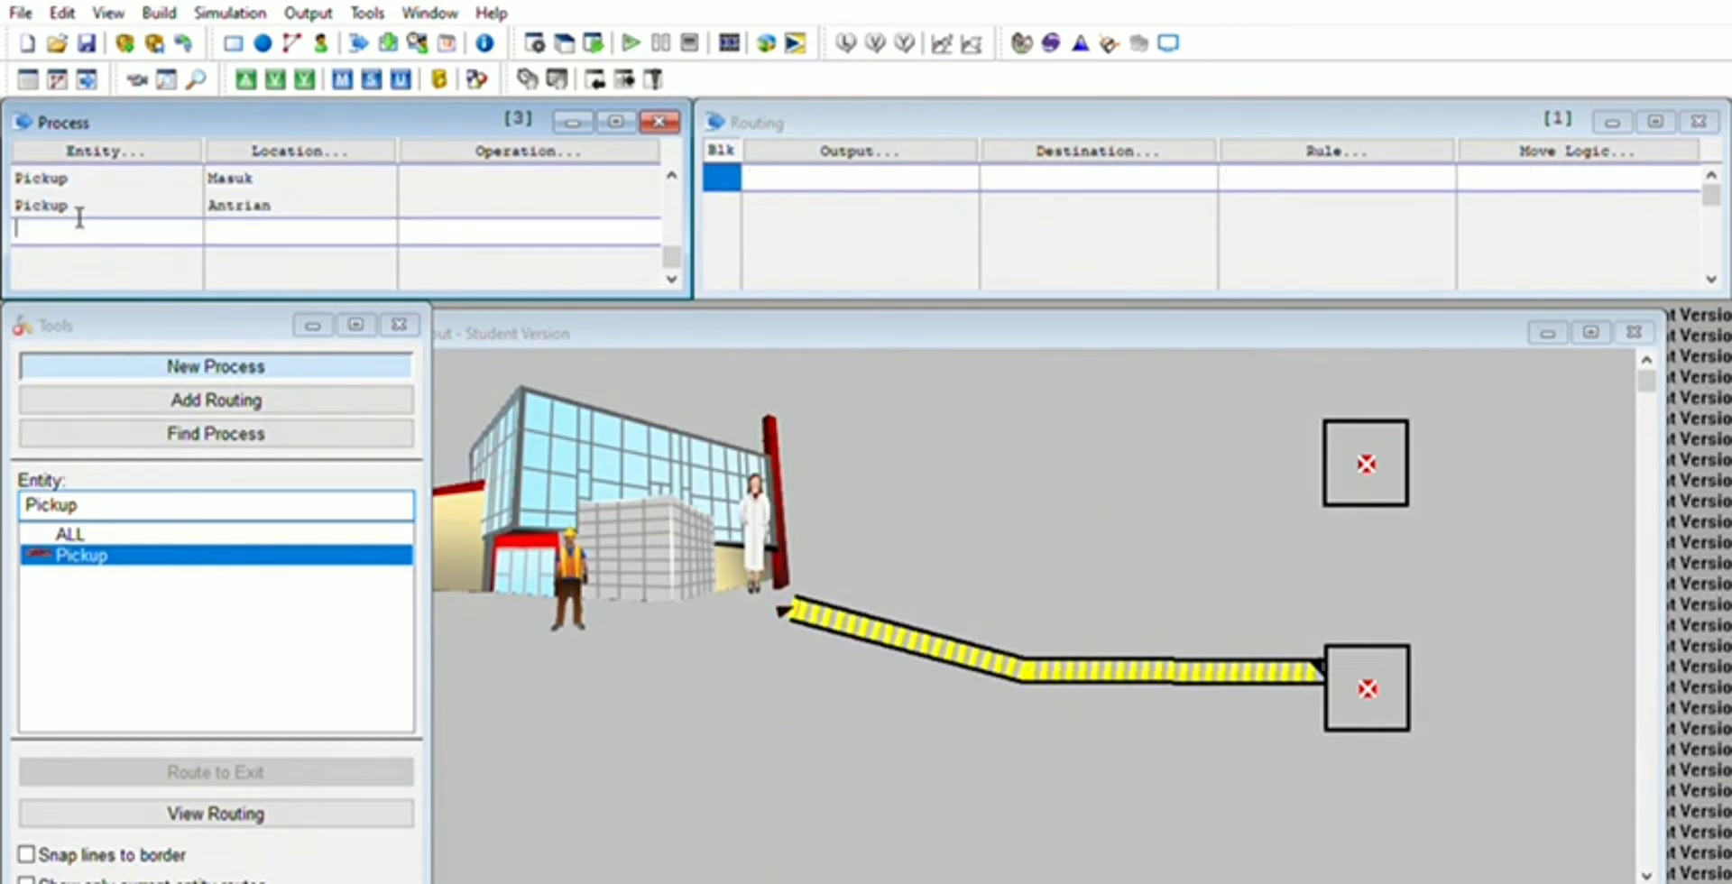
pyautogui.write('P')
pyautogui.click(117, 144)
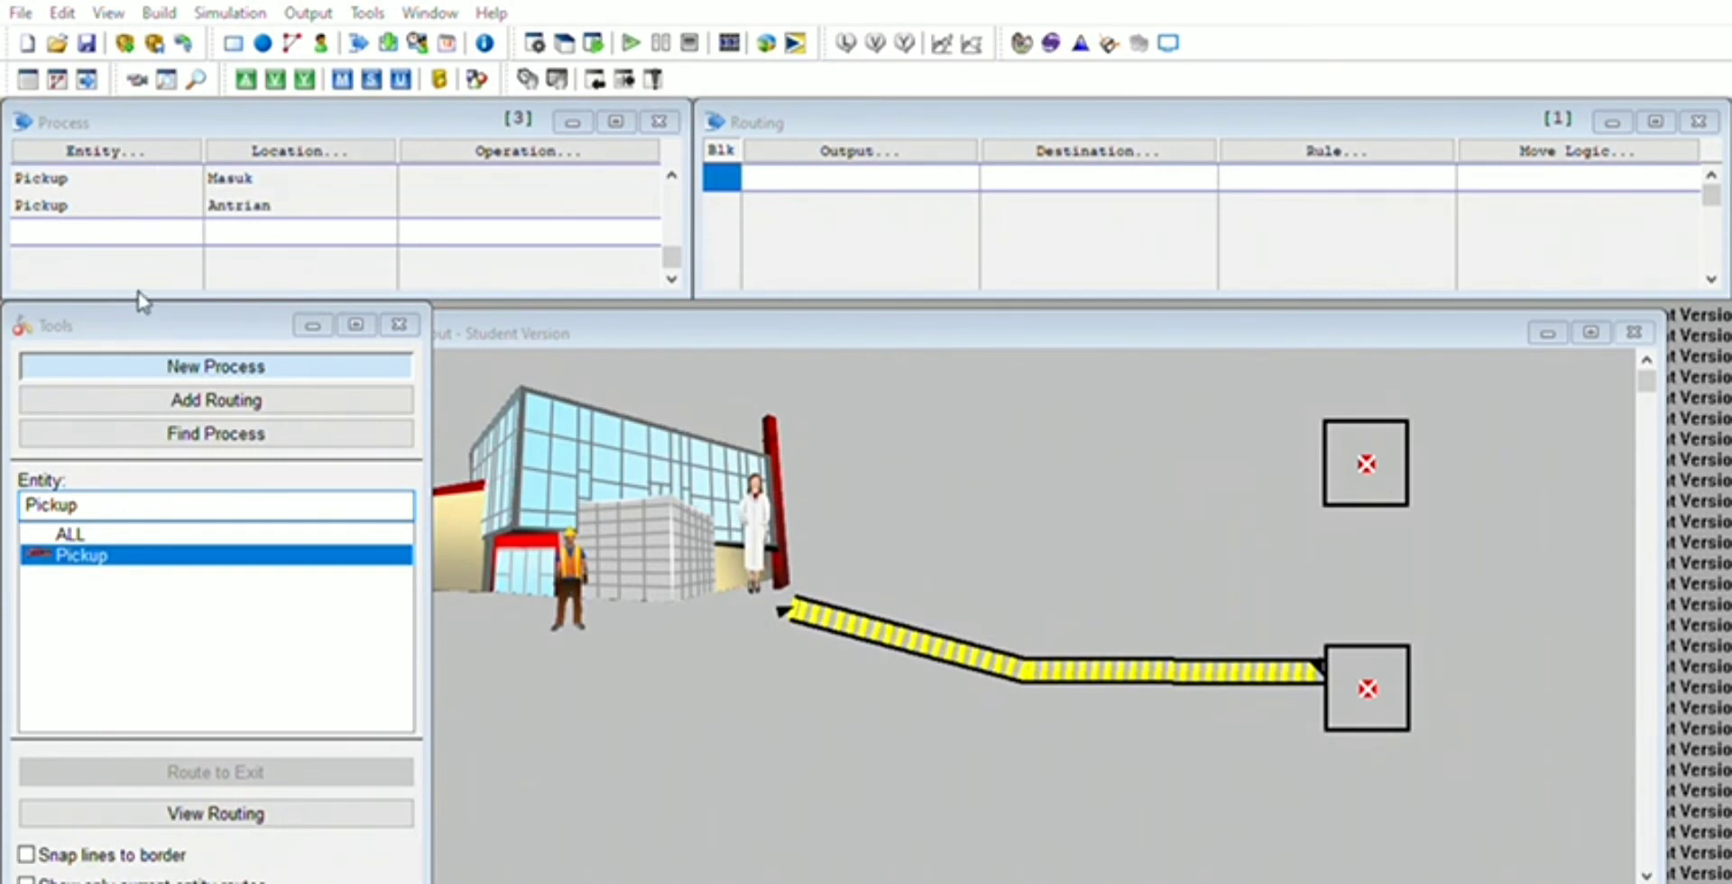
pyautogui.click(174, 290)
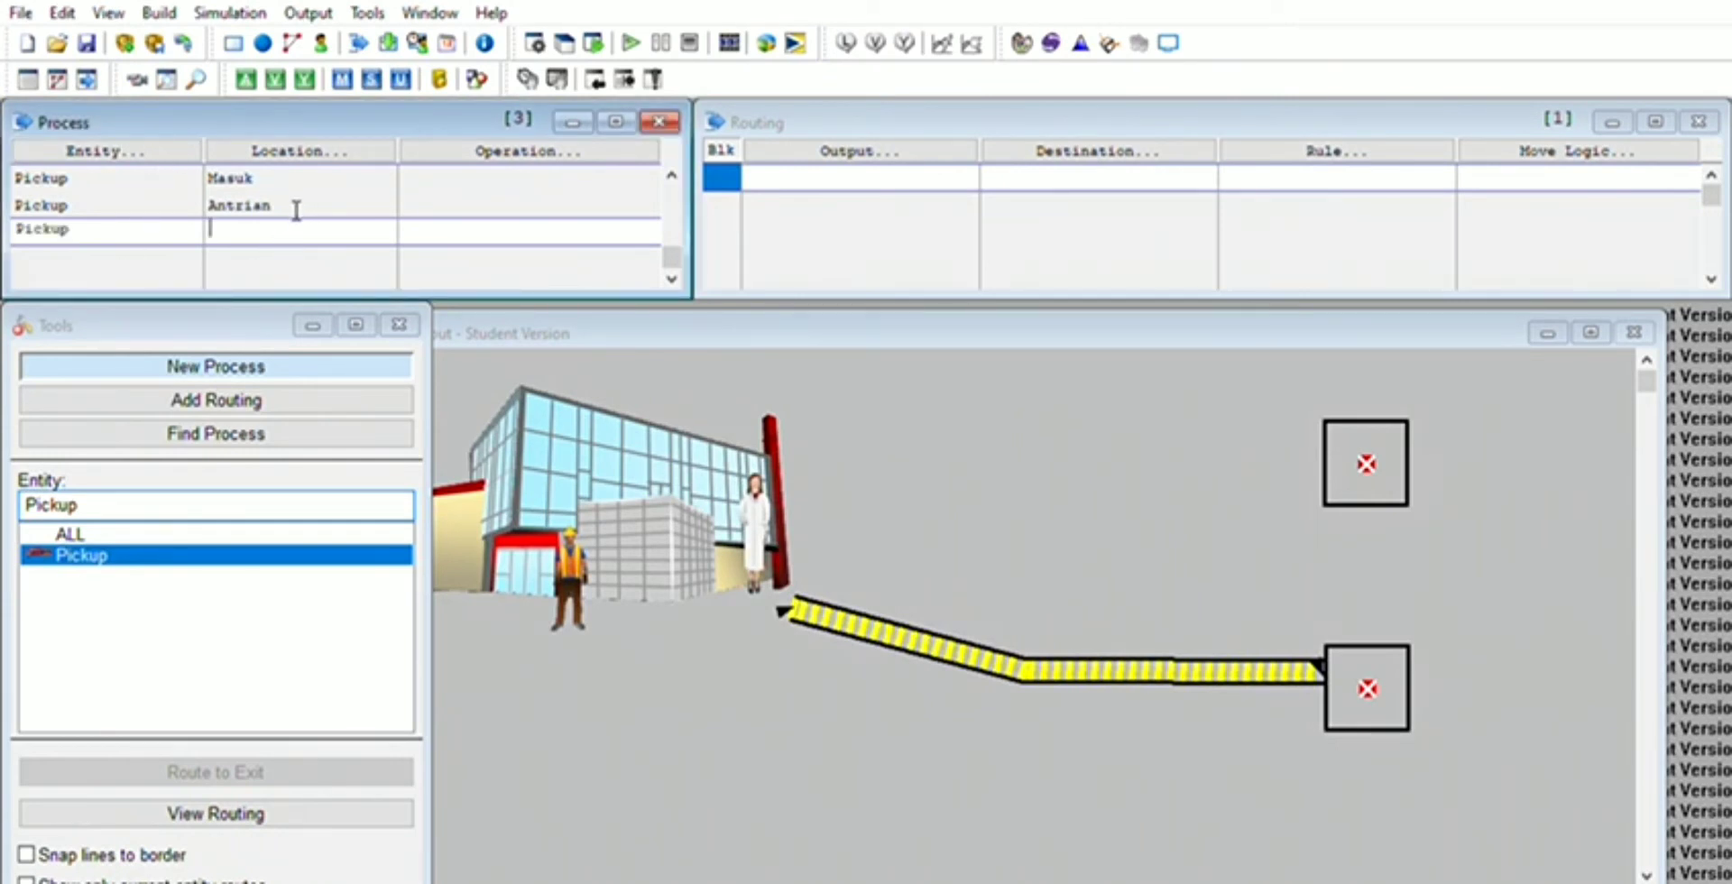
pyautogui.click(309, 147)
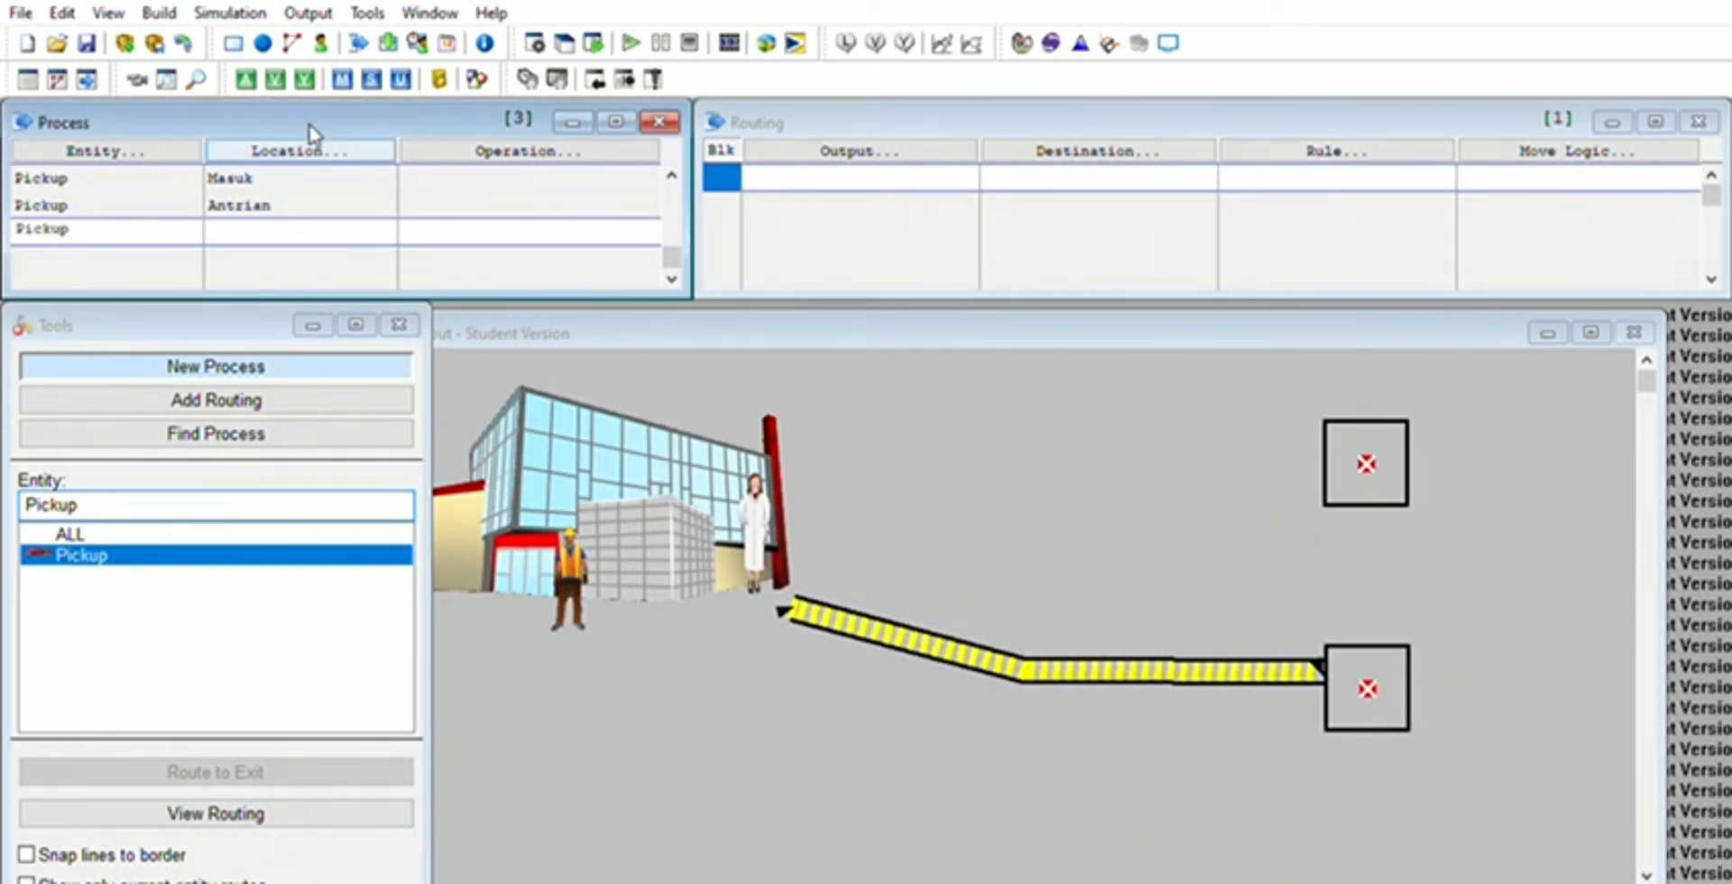
pyautogui.click(301, 340)
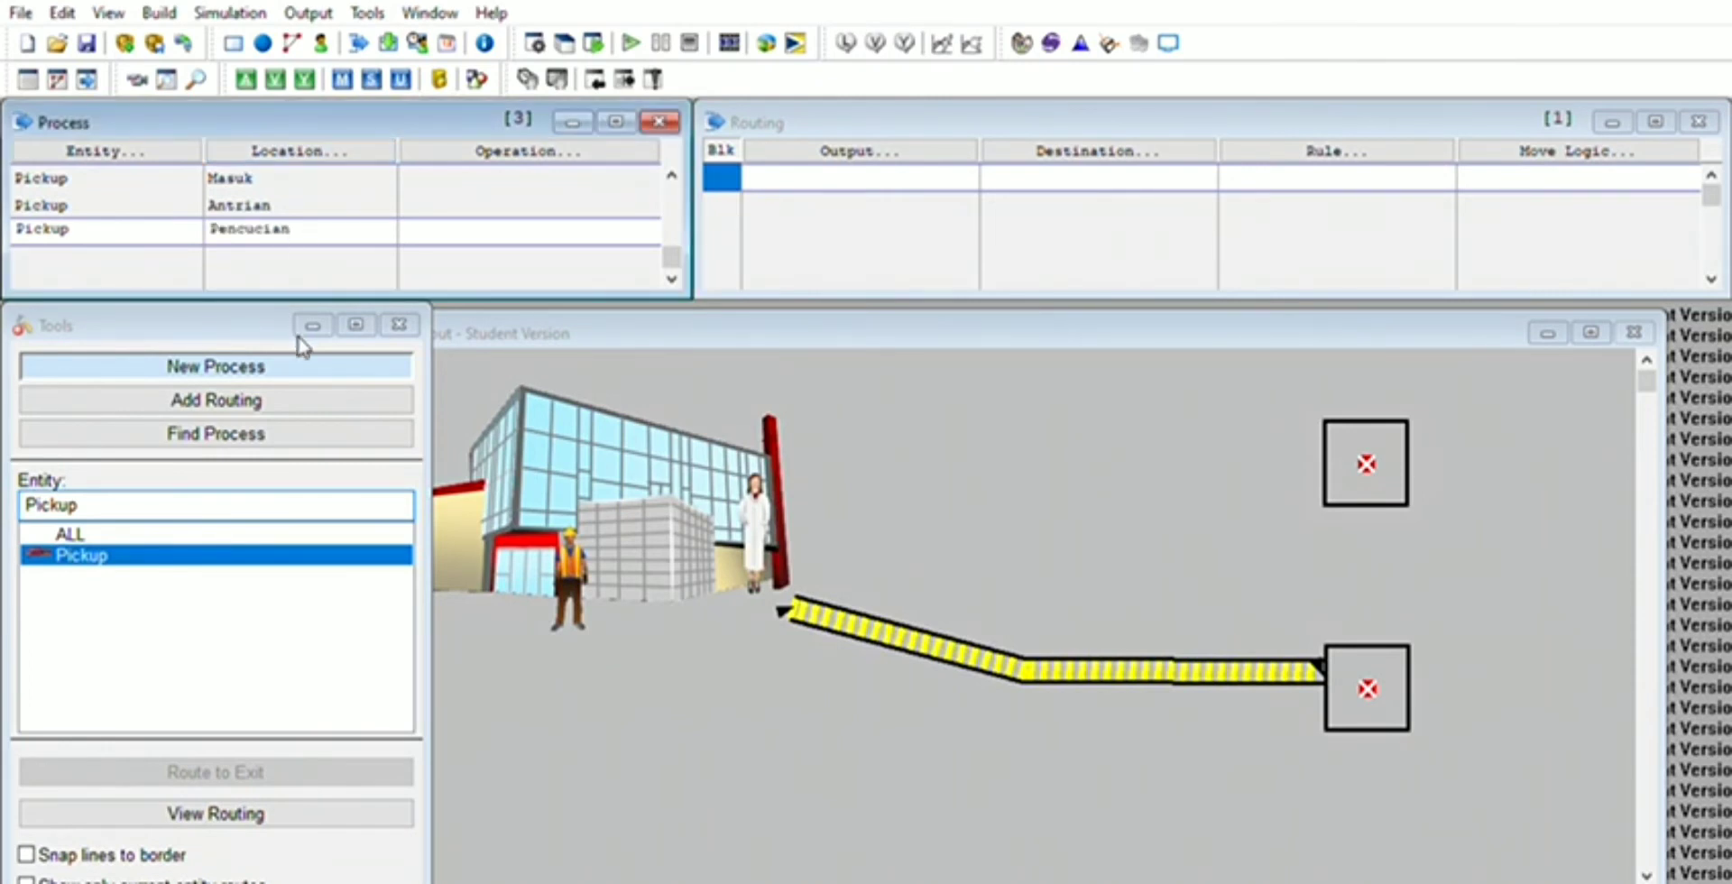
# Step: Set the operation of the Pencucian process to "Wait 30 min" and close the operation editor
pyautogui.click(561, 147)
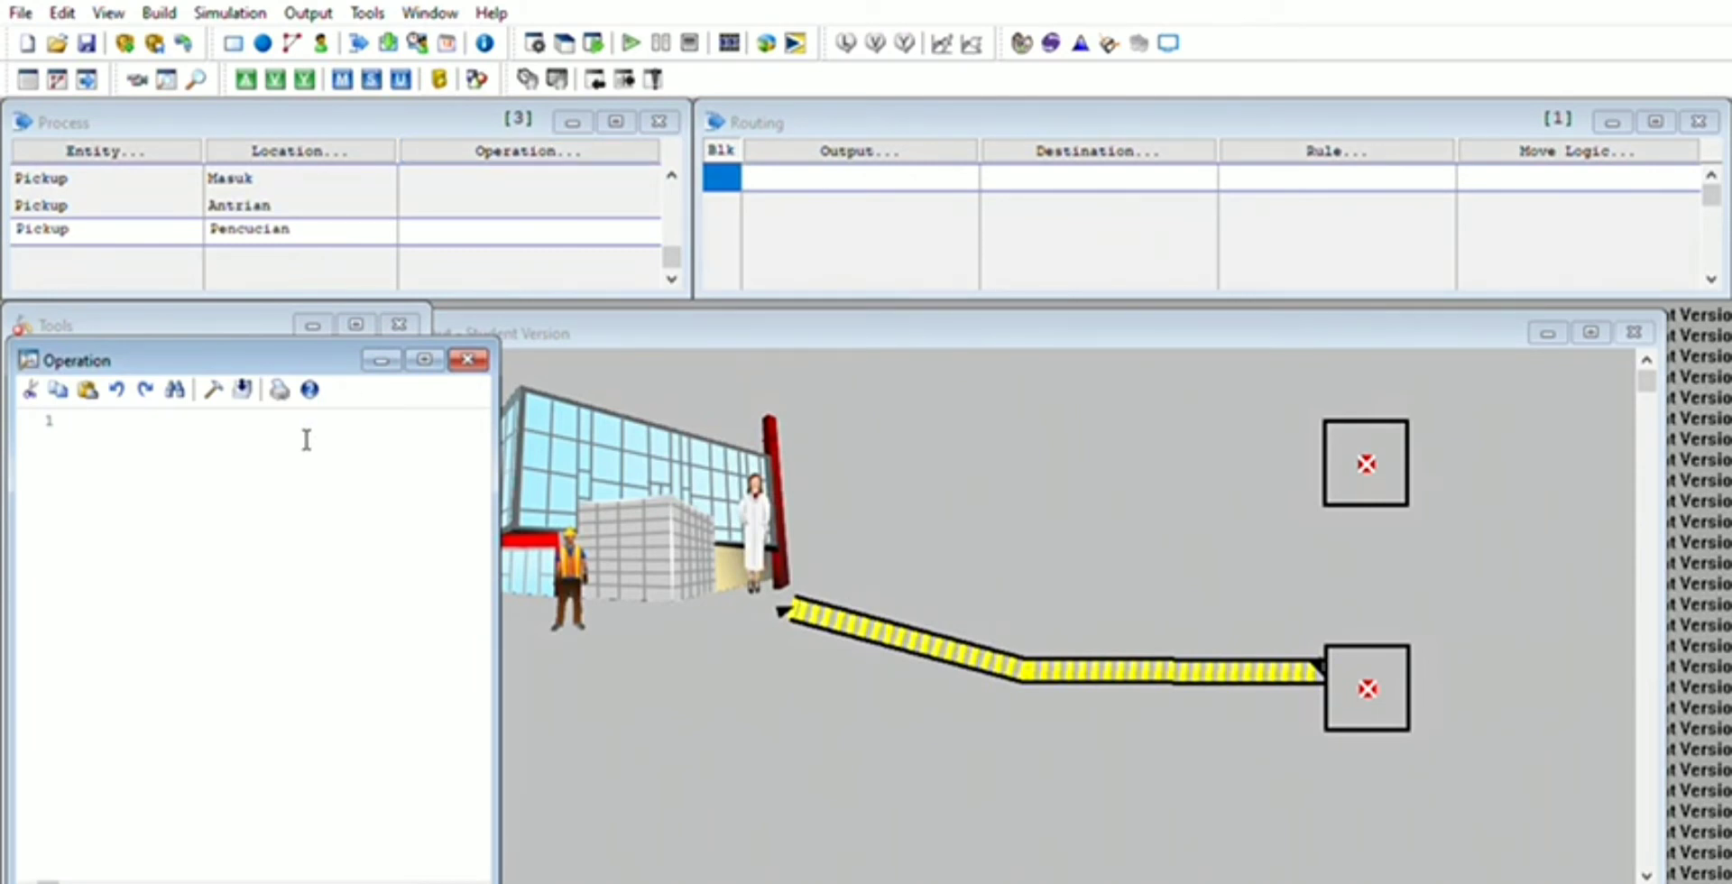
pyautogui.write('Wa')
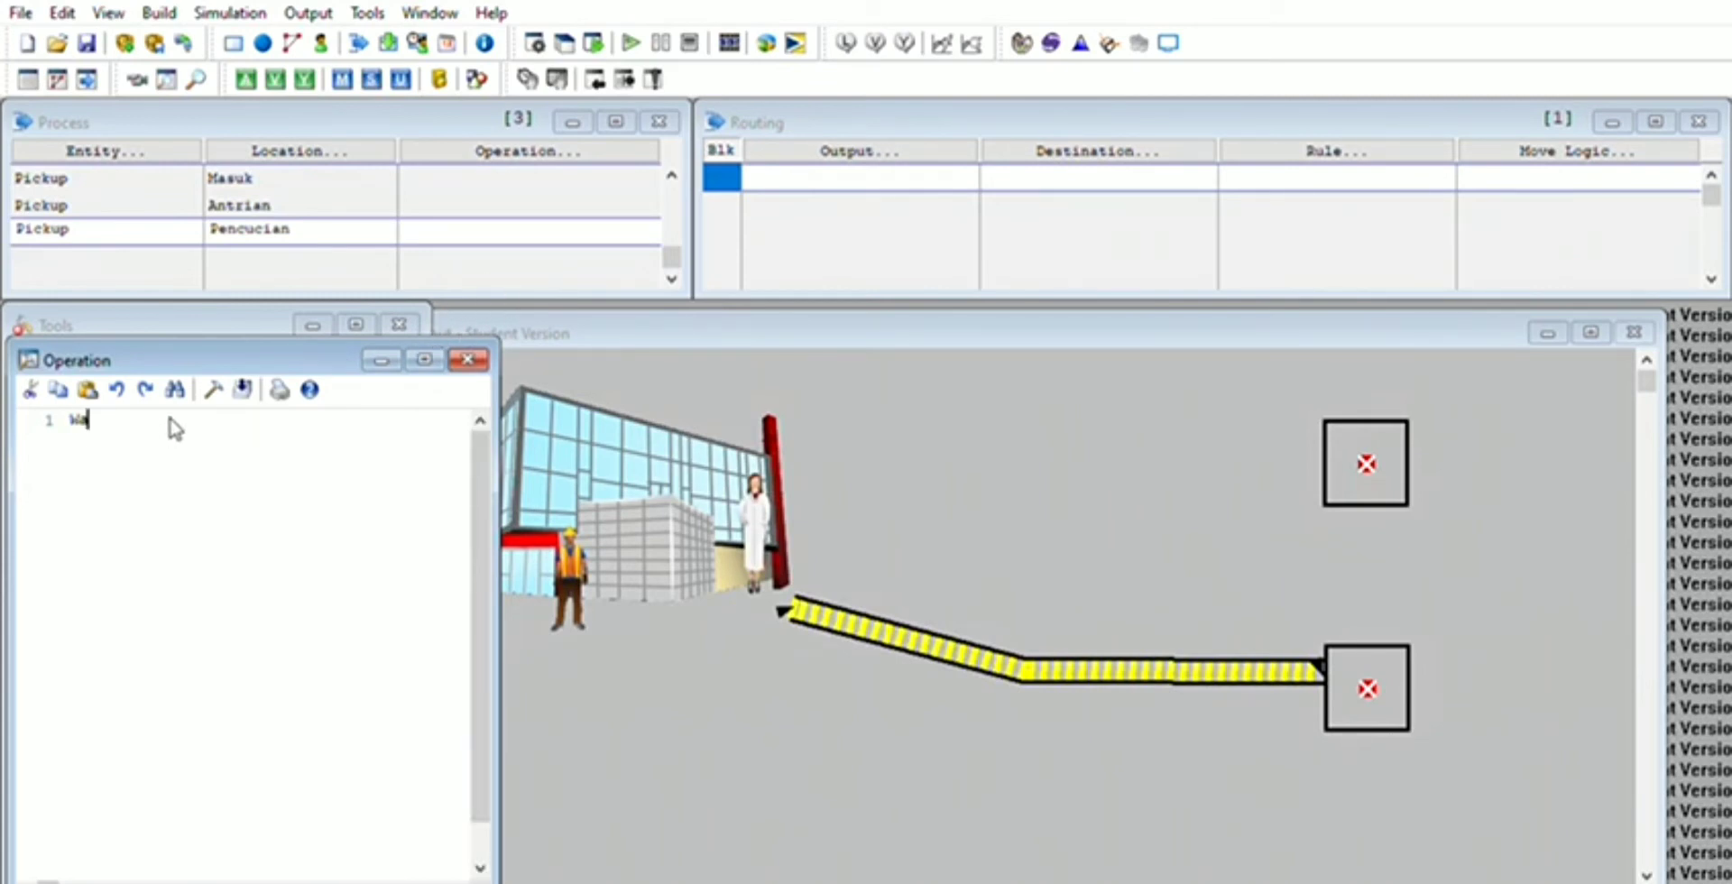
pyautogui.write('it')
pyautogui.write('30 mkin')
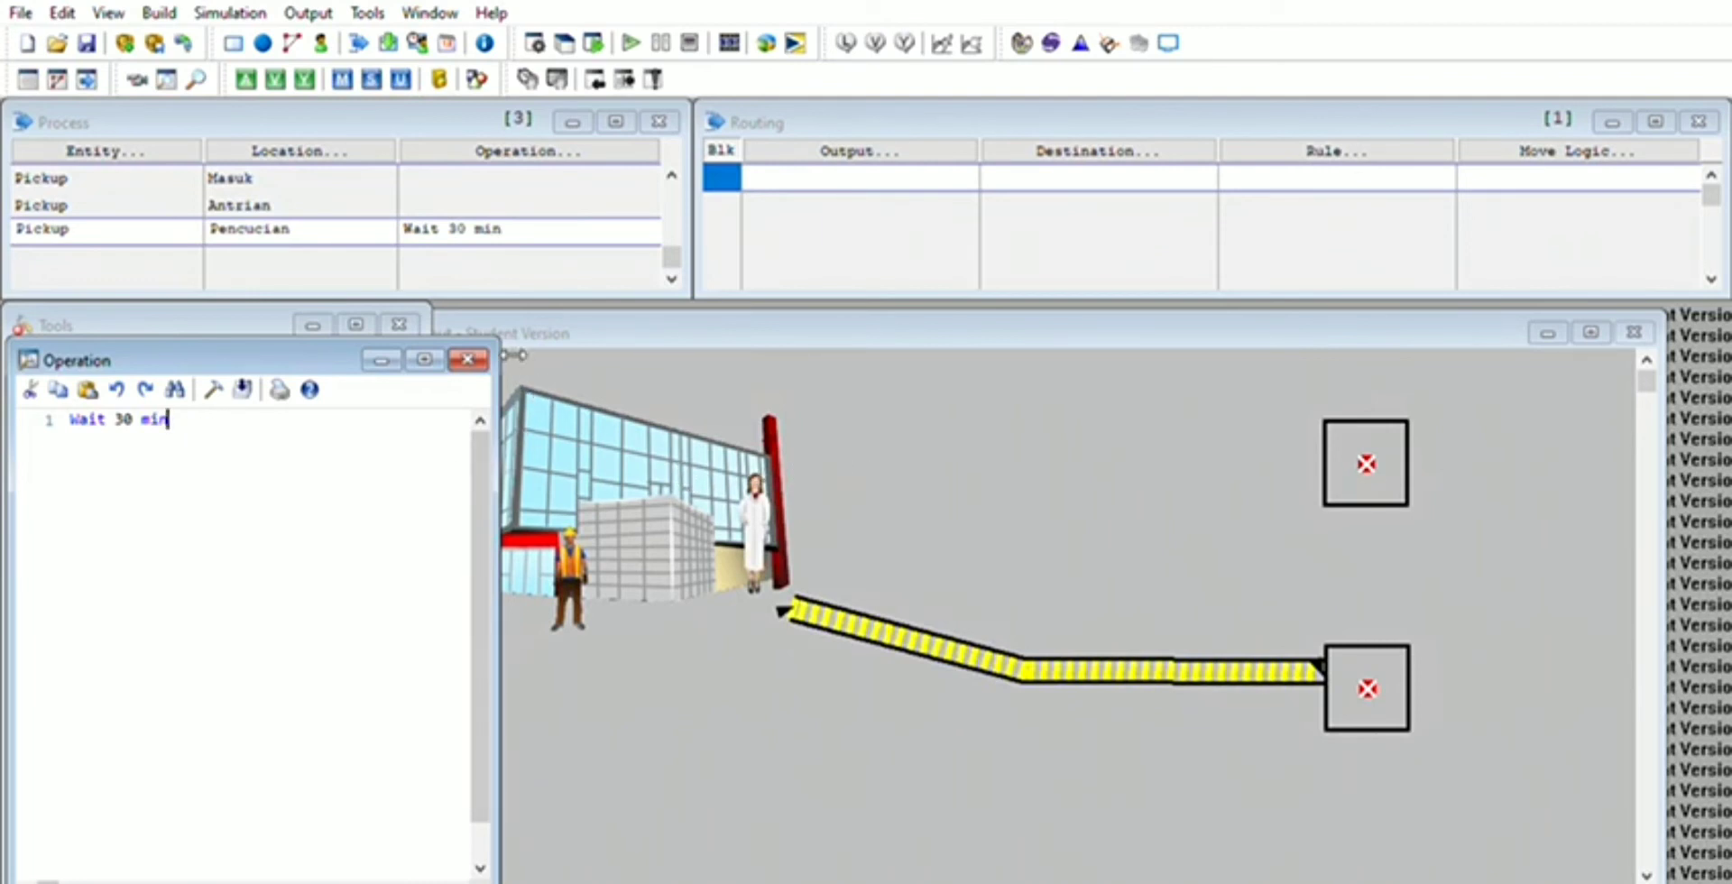
pyautogui.click(470, 359)
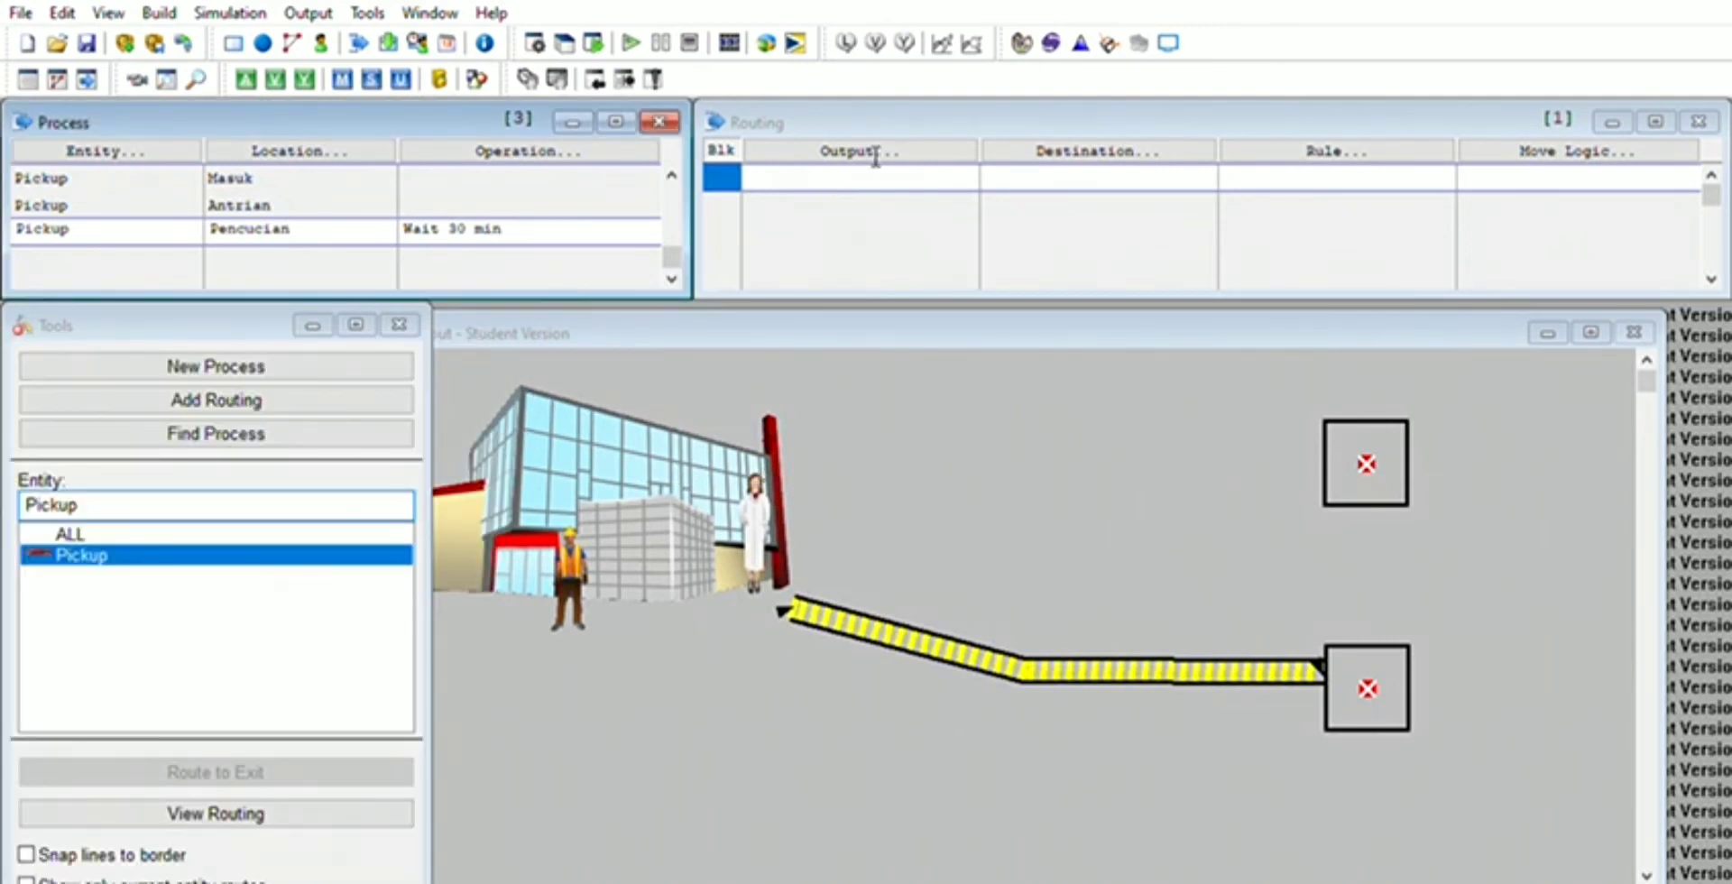
# Step: Define the Pencucian routing with Pickup as the output and Keluar as the destination
pyautogui.click(868, 171)
pyautogui.click(859, 146)
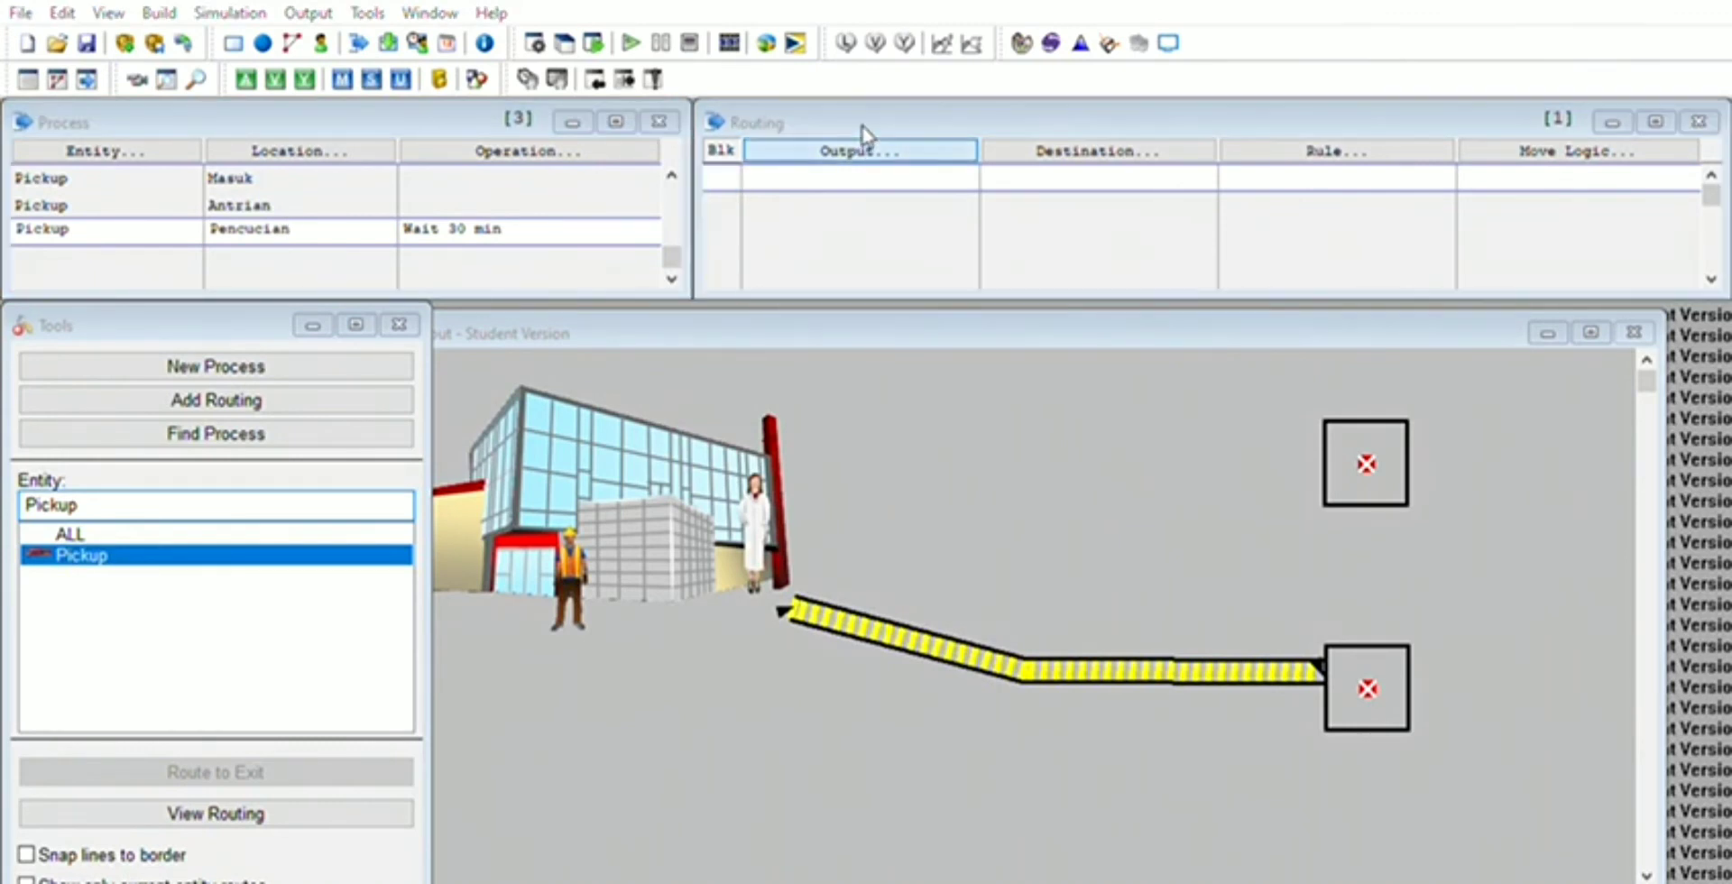
pyautogui.click(852, 225)
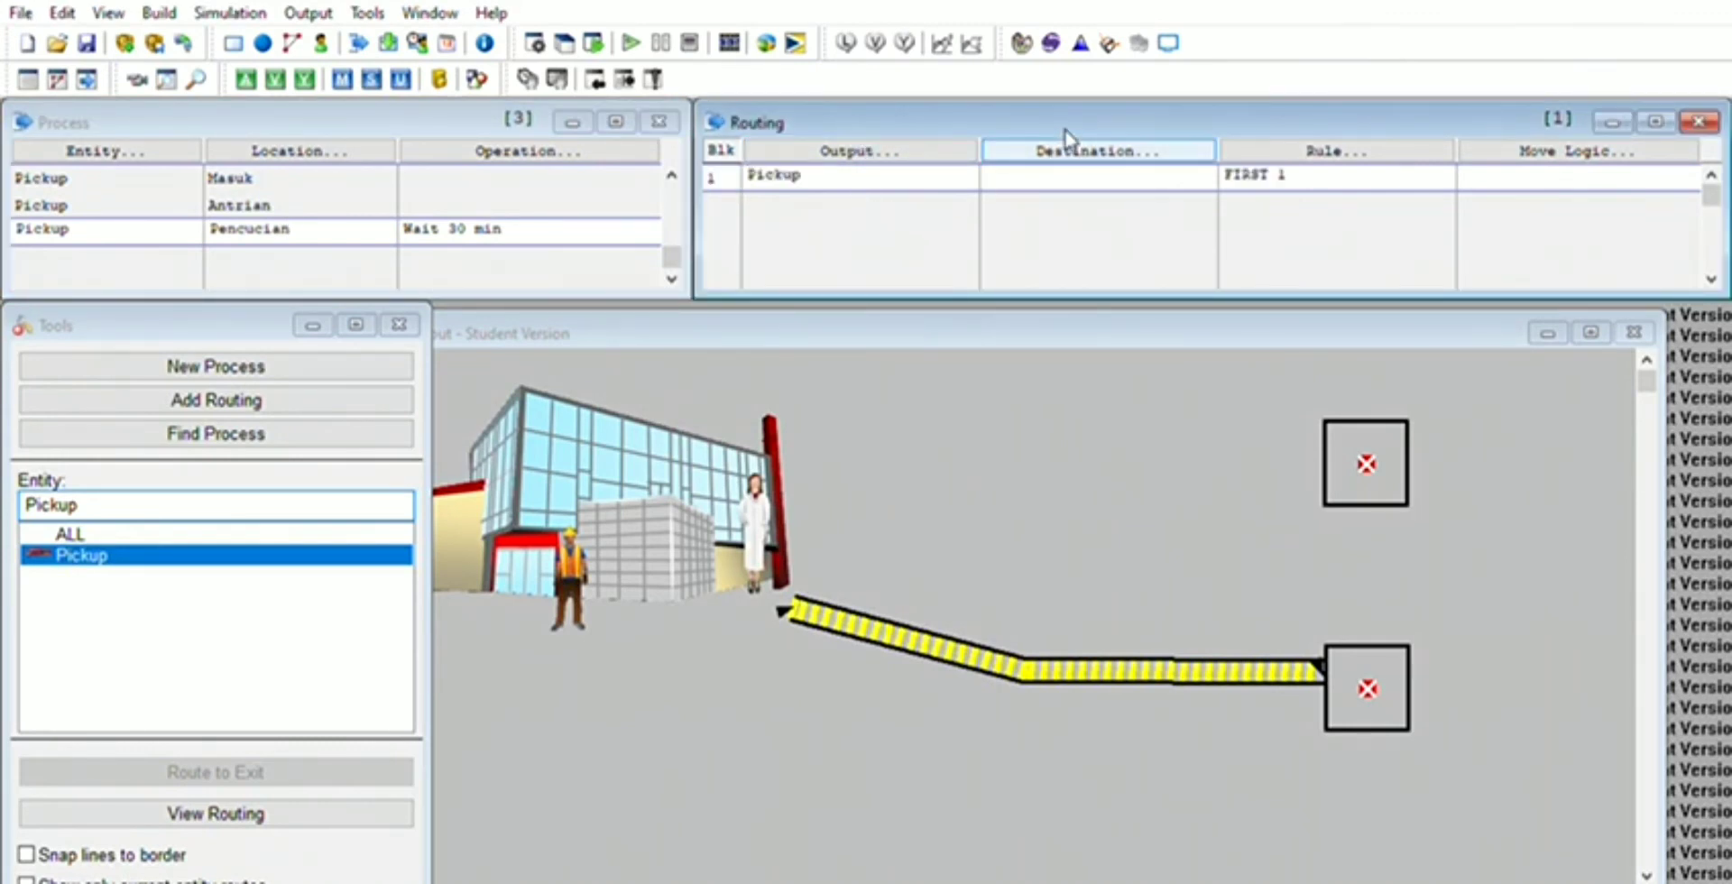
pyautogui.click(1062, 147)
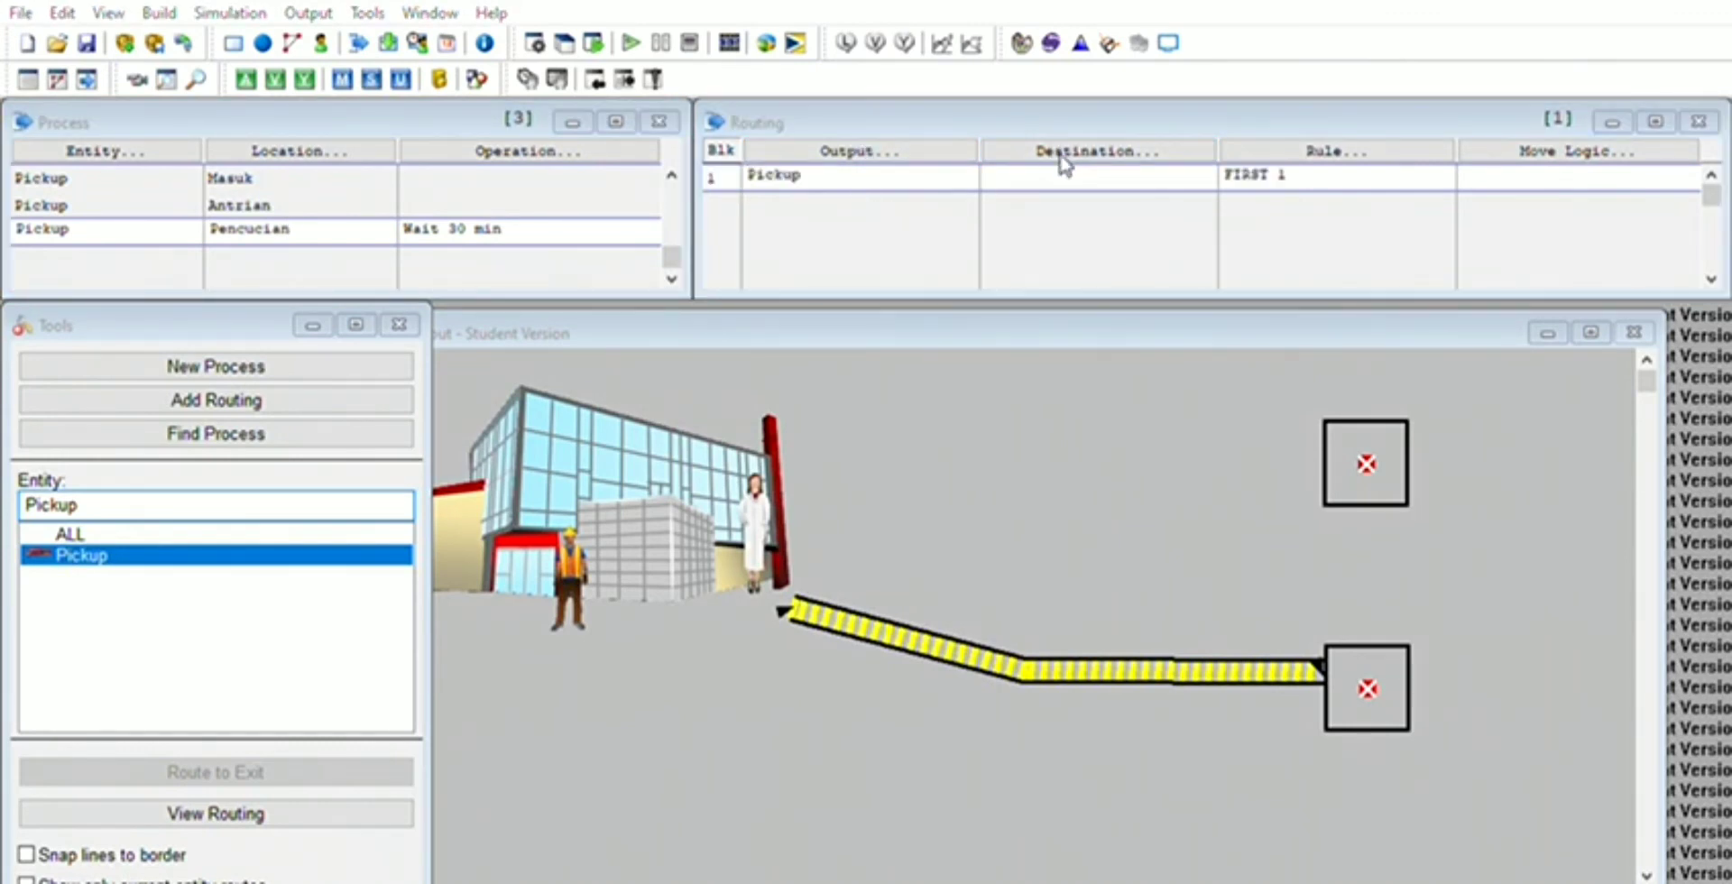
pyautogui.click(1082, 220)
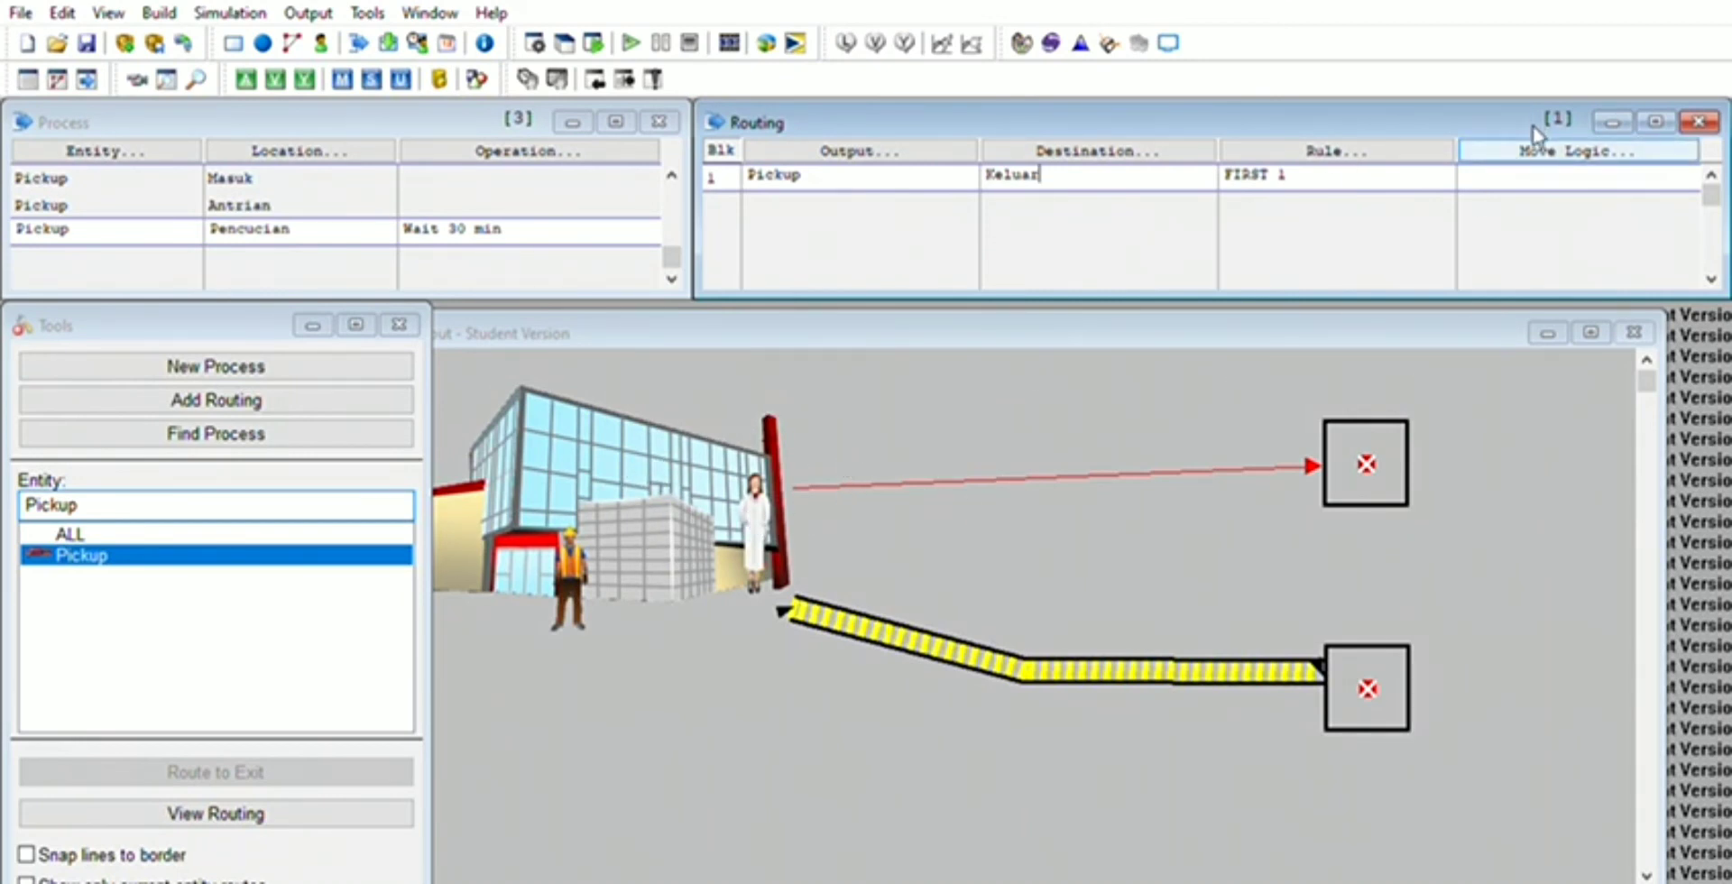
# Step: Set the move logic of the Pencucian-to-Keluar routing to "Move For 6 sec" and close the logic editor
pyautogui.click(1536, 148)
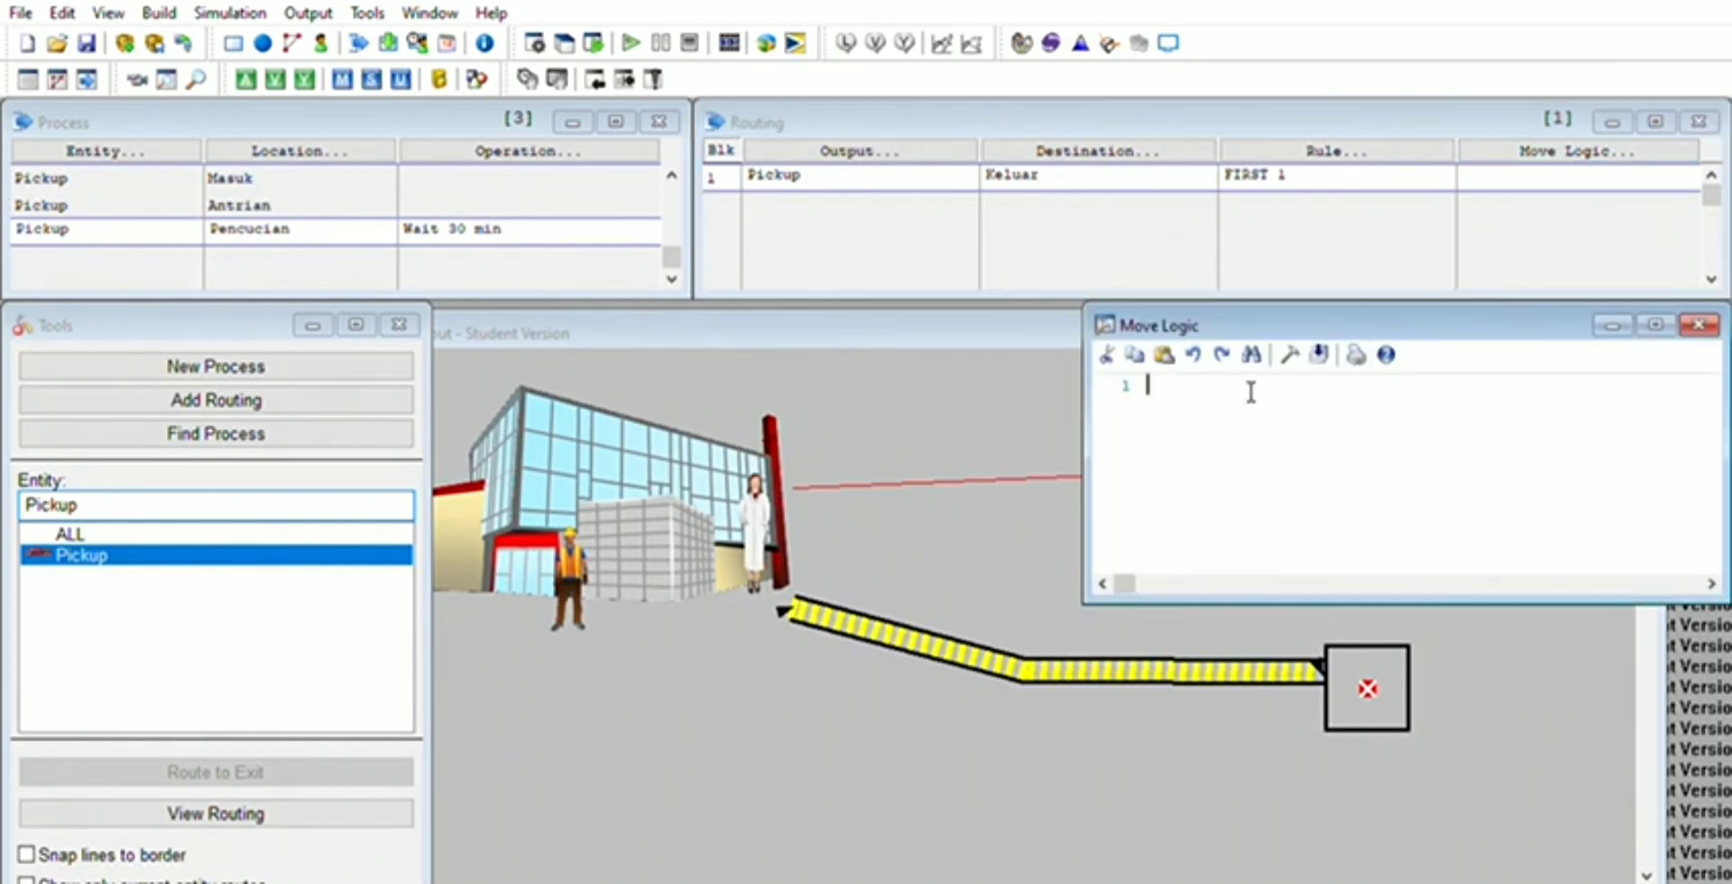
pyautogui.write('mo')
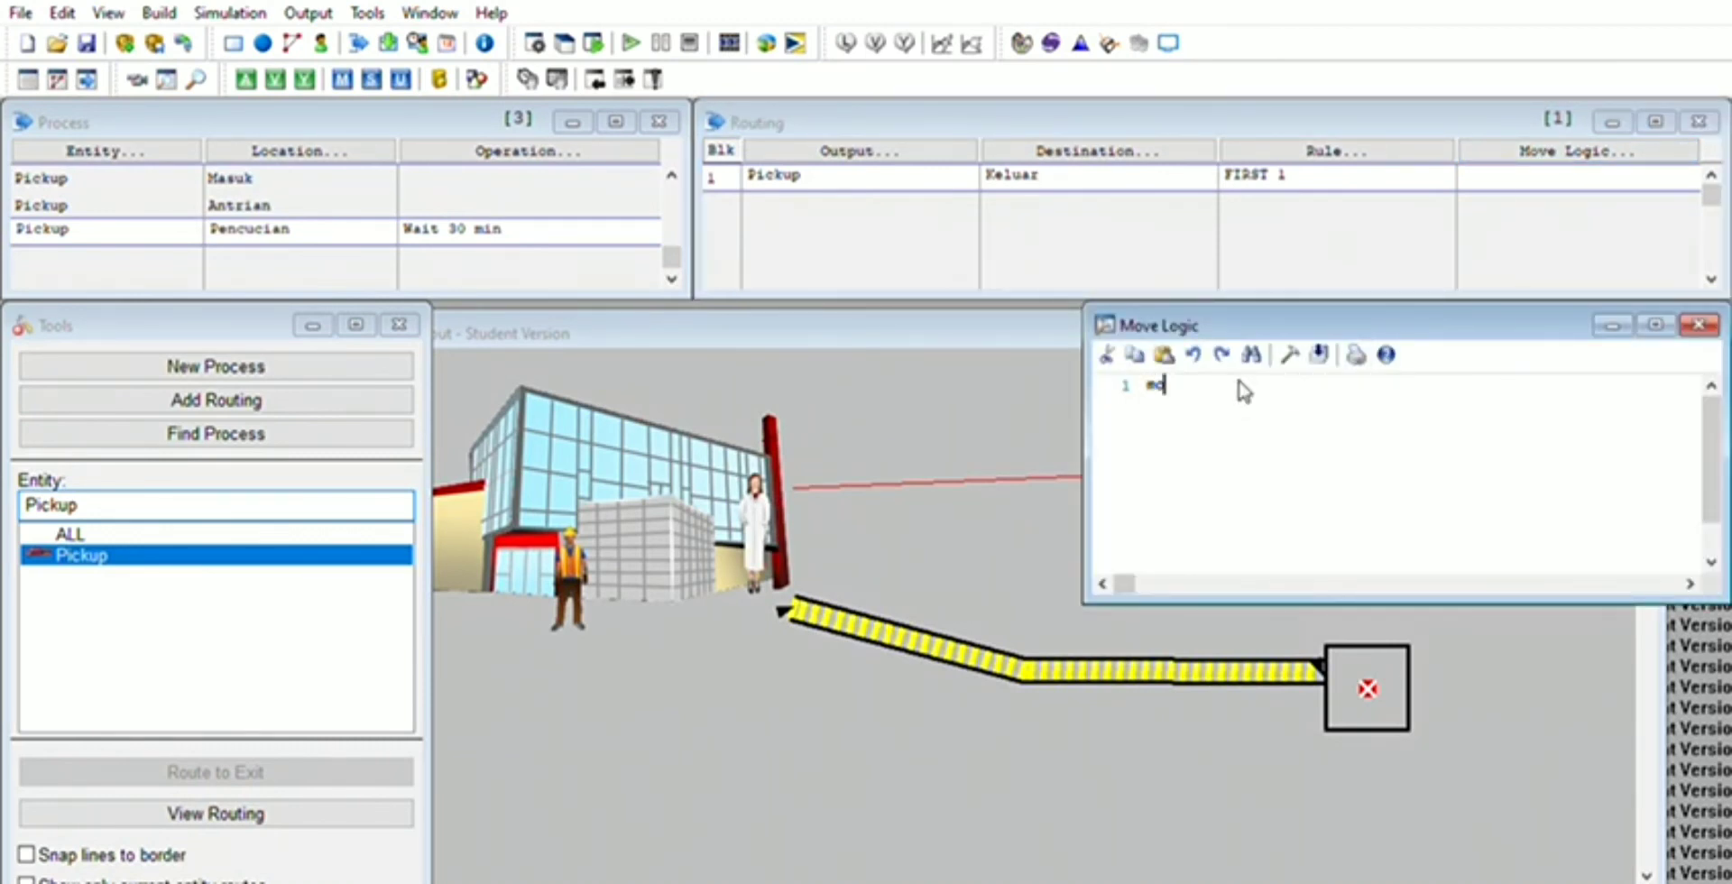
pyautogui.write('ve for')
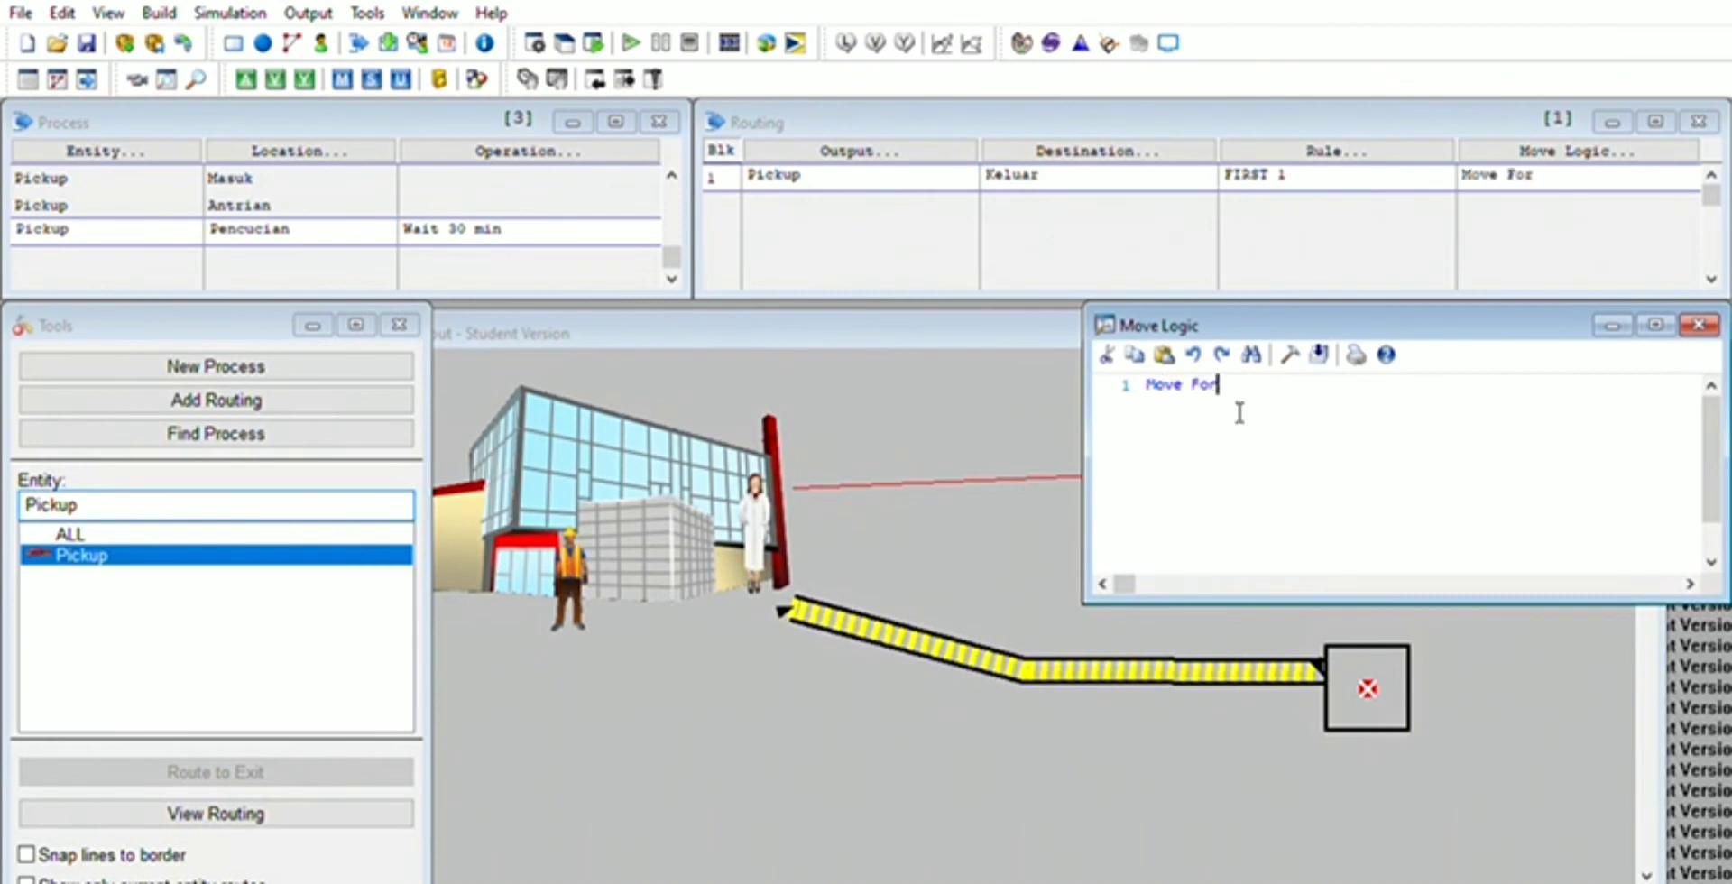
pyautogui.write(' 6 sec')
pyautogui.click(1700, 324)
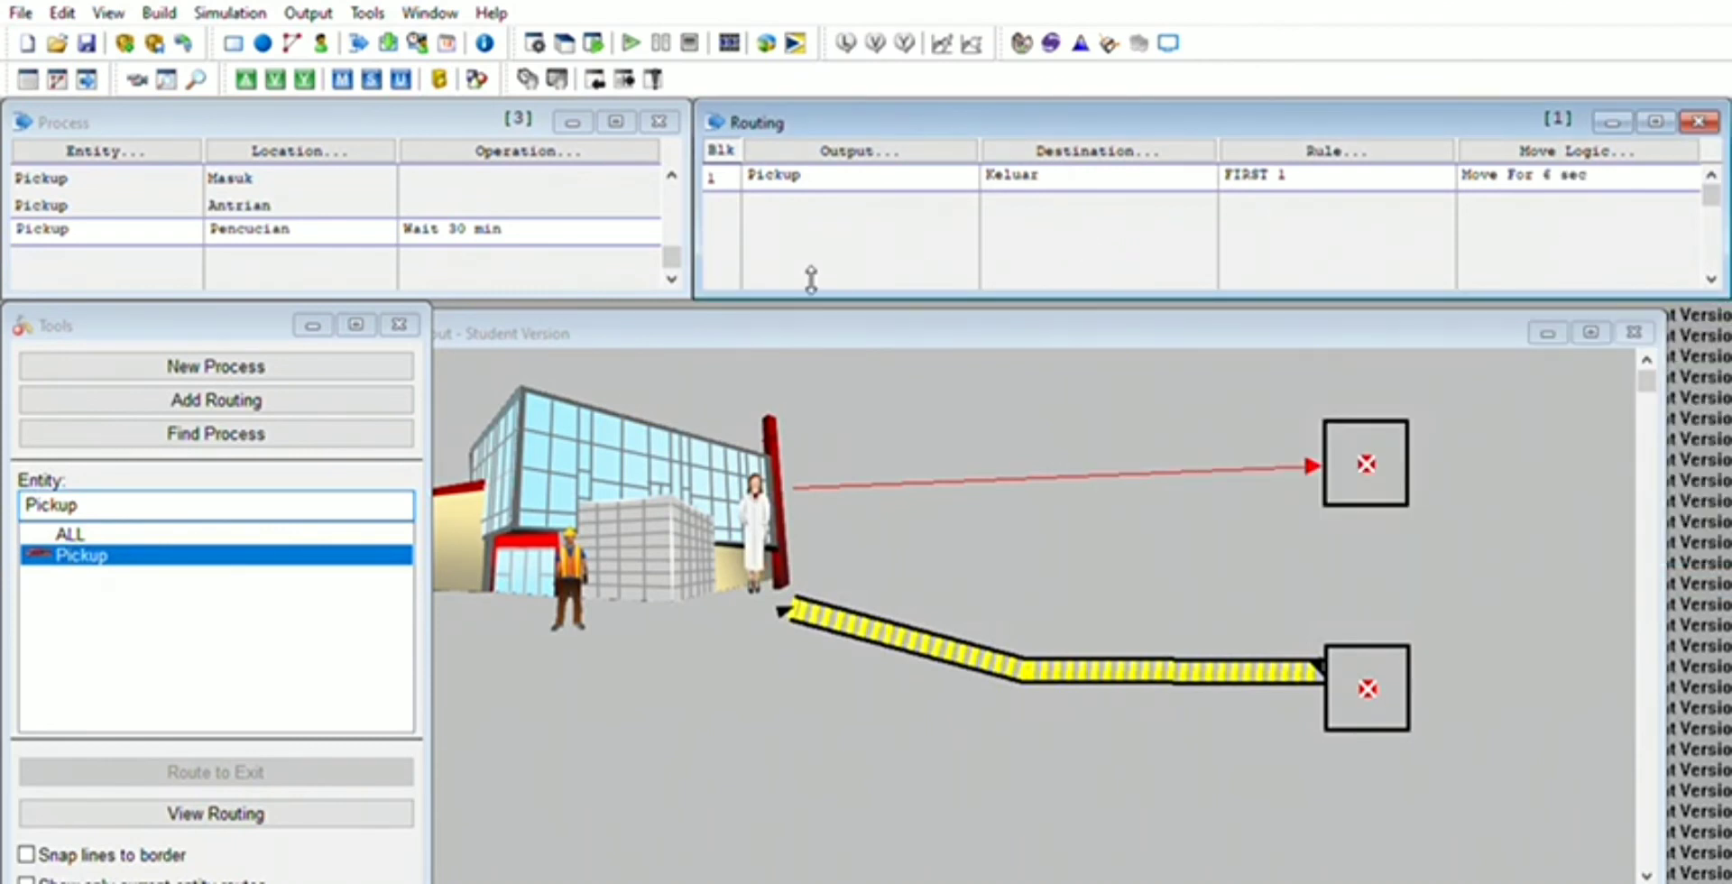
# Step: Add a fourth process record for Pickup at the Keluar location
pyautogui.click(135, 242)
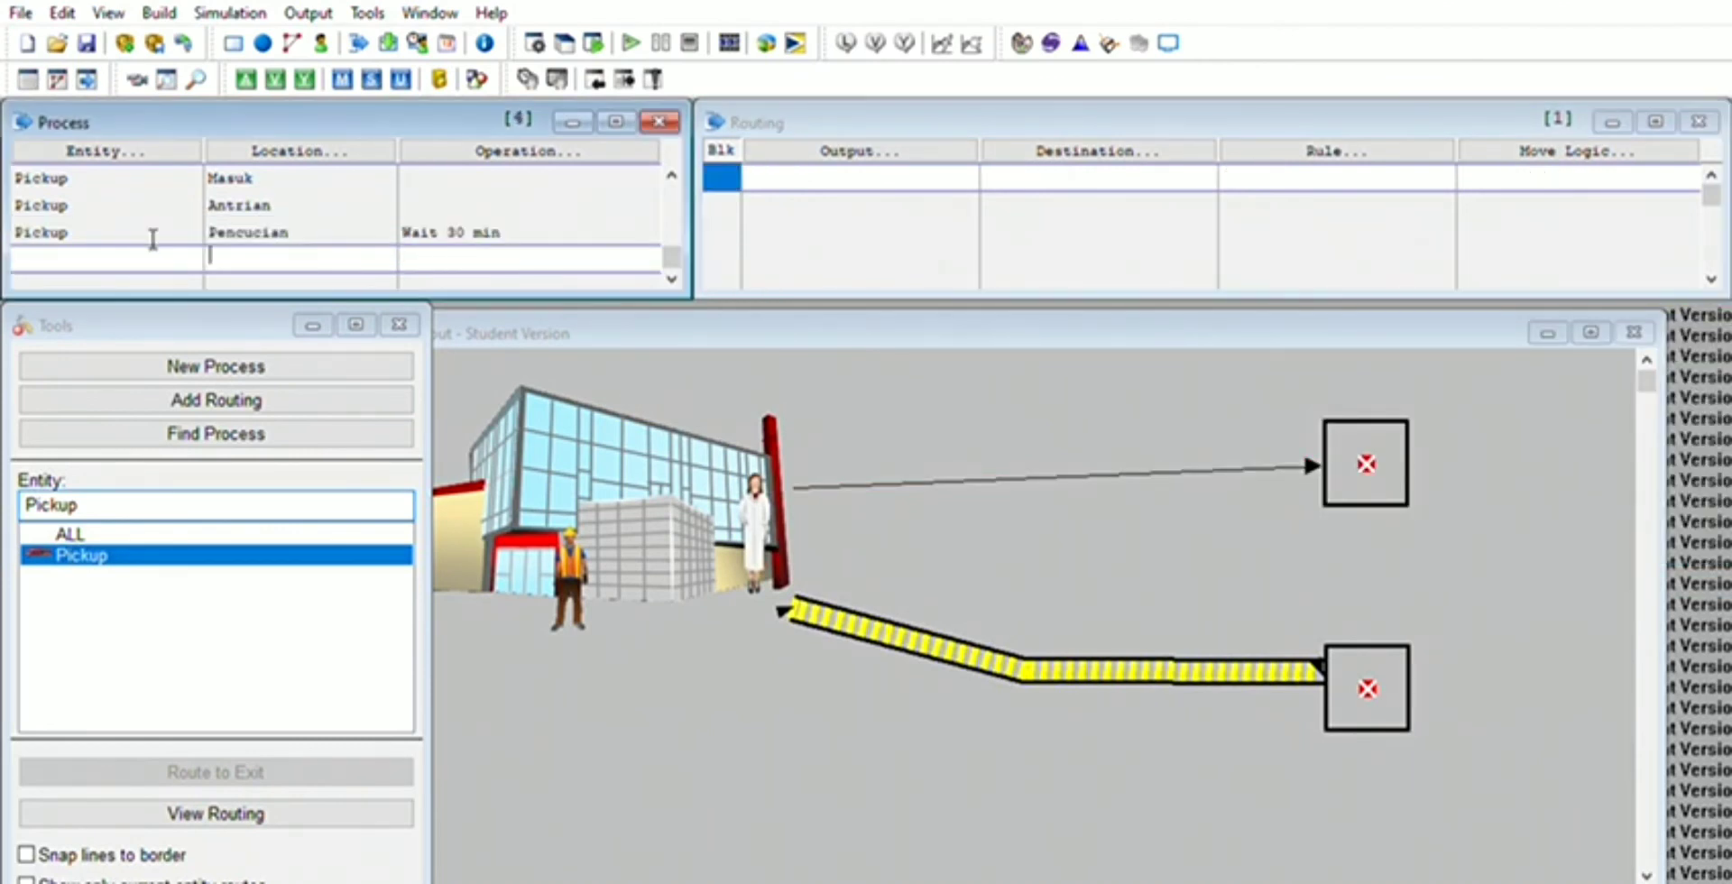
pyautogui.doubleClick(132, 310)
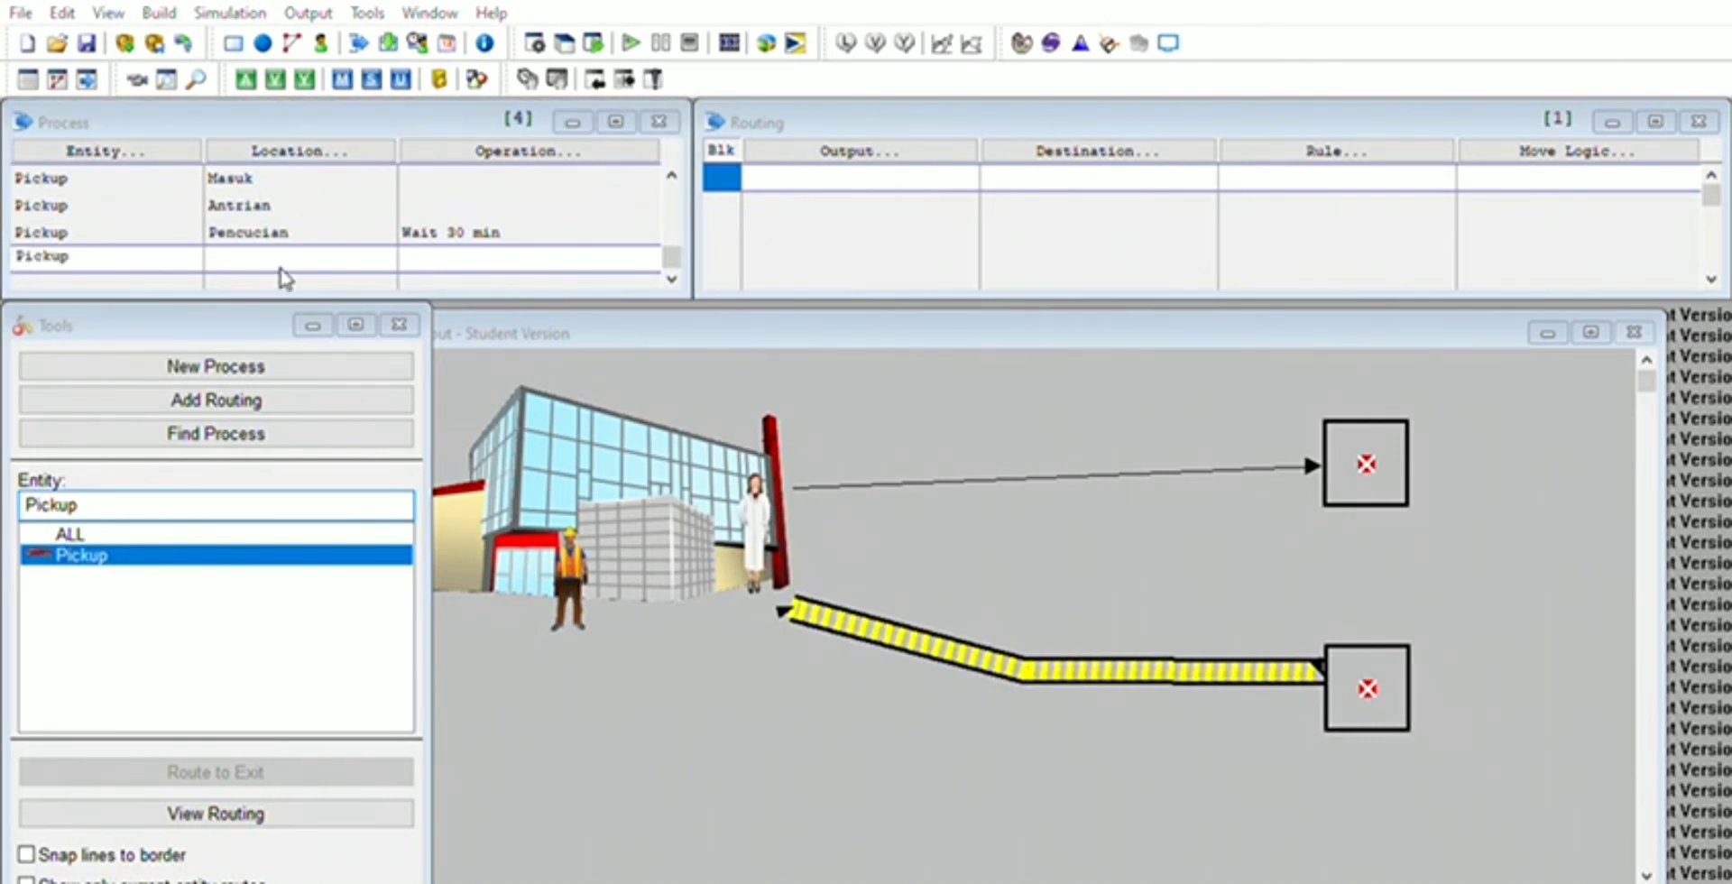
pyautogui.doubleClick(314, 331)
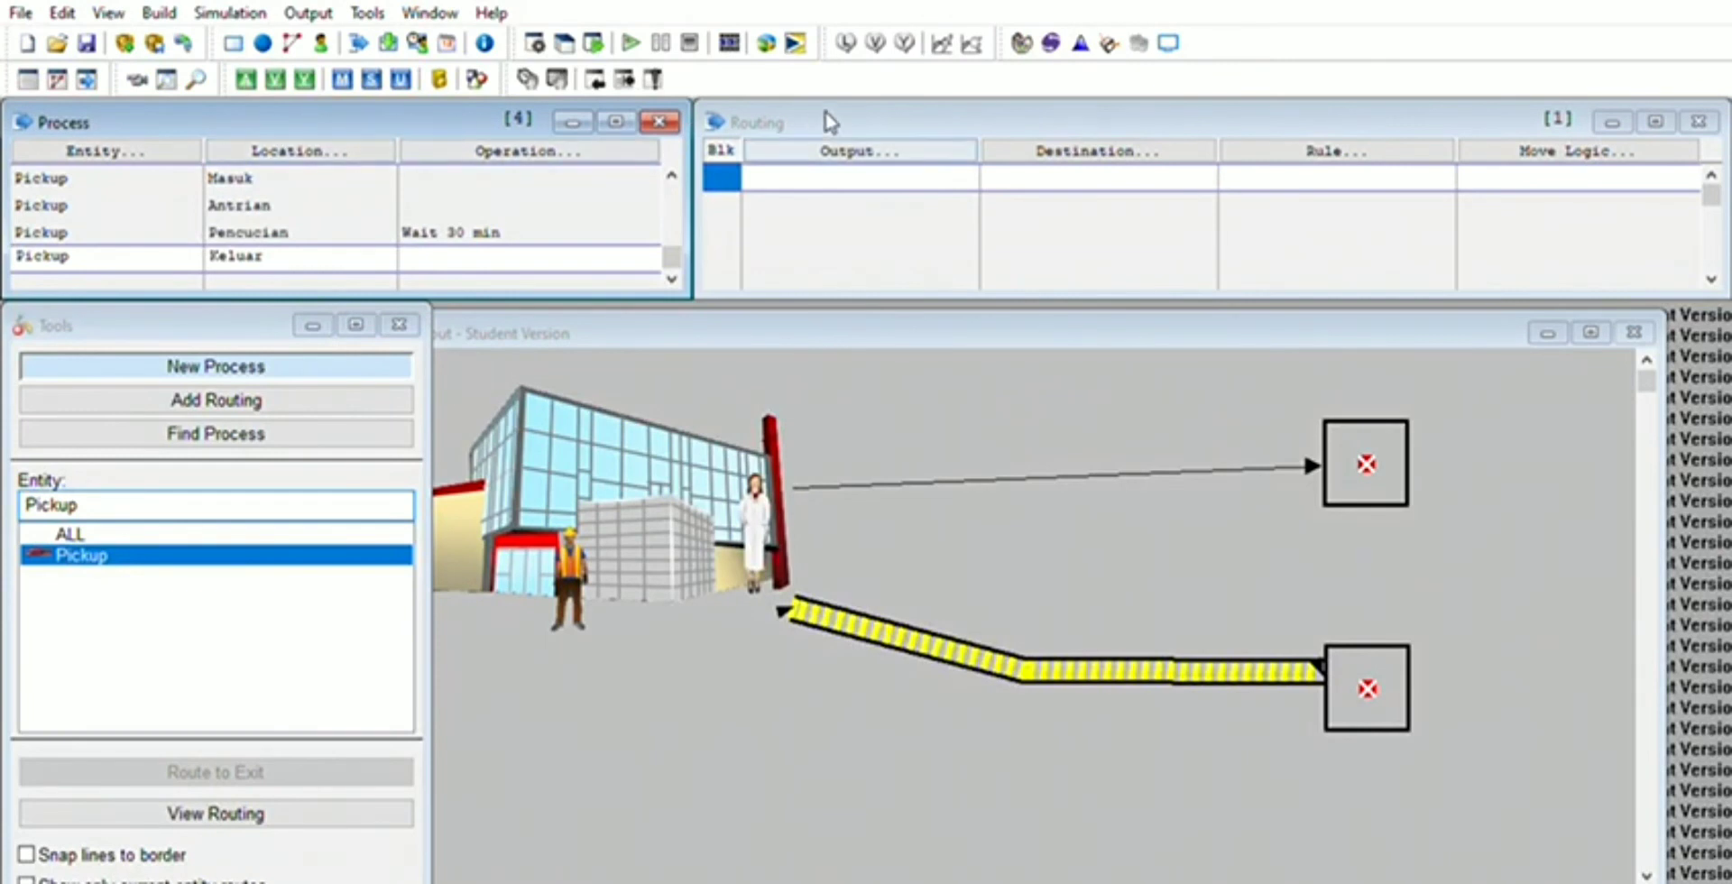
# Step: Define the Keluar routing with Pickup as the output and EXIT as the destination
pyautogui.click(915, 127)
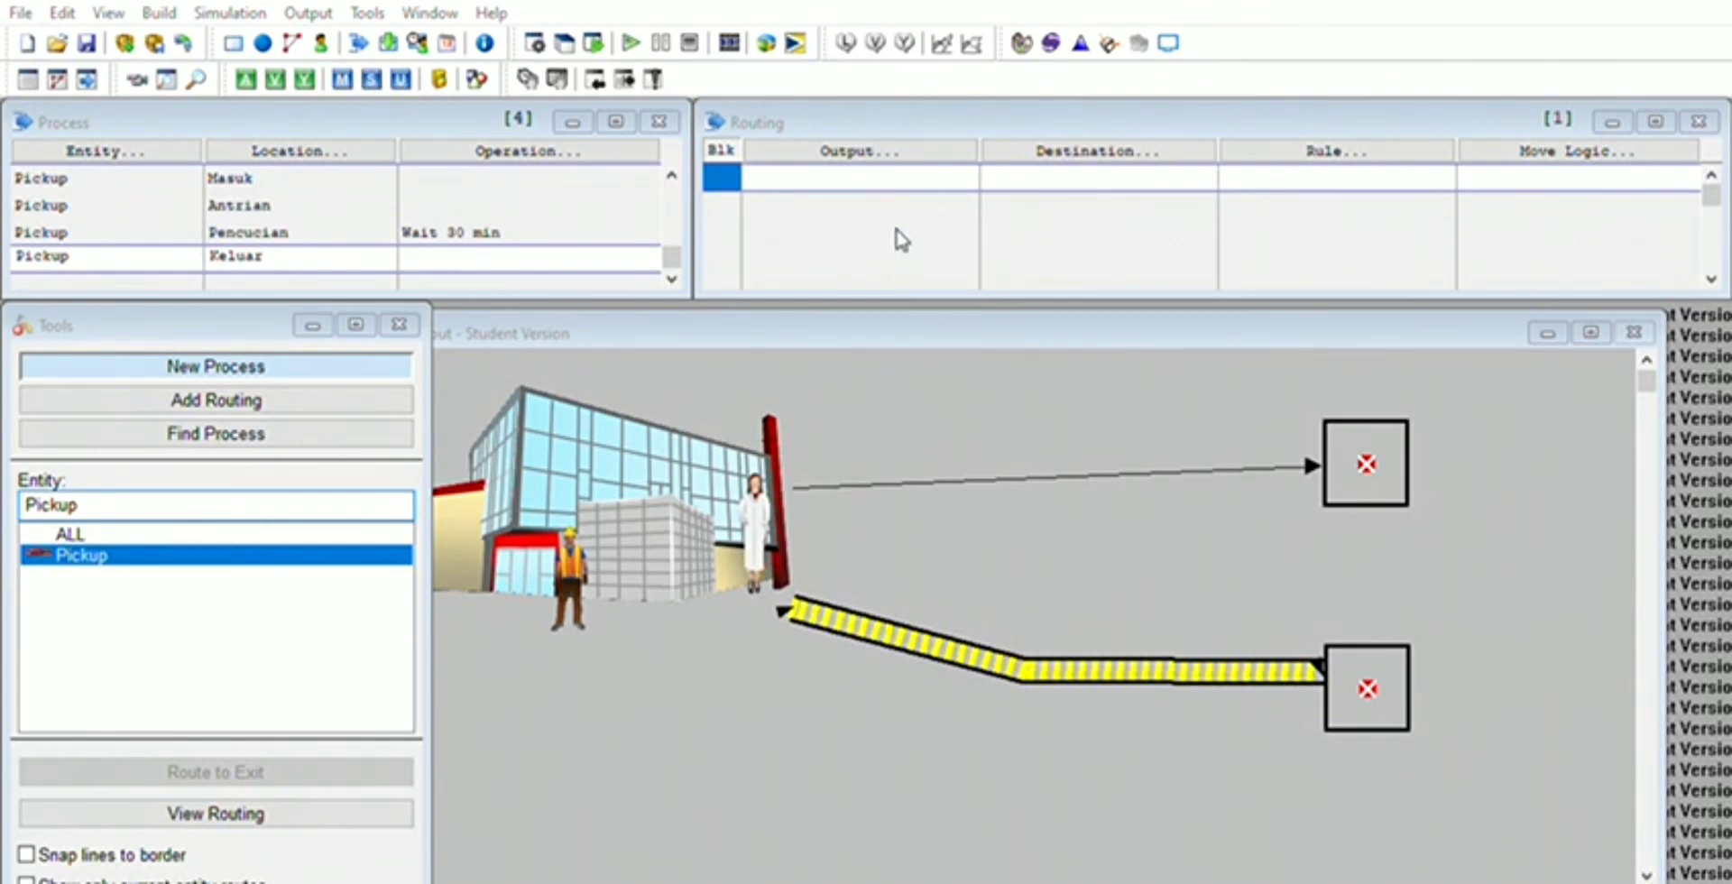
pyautogui.click(869, 233)
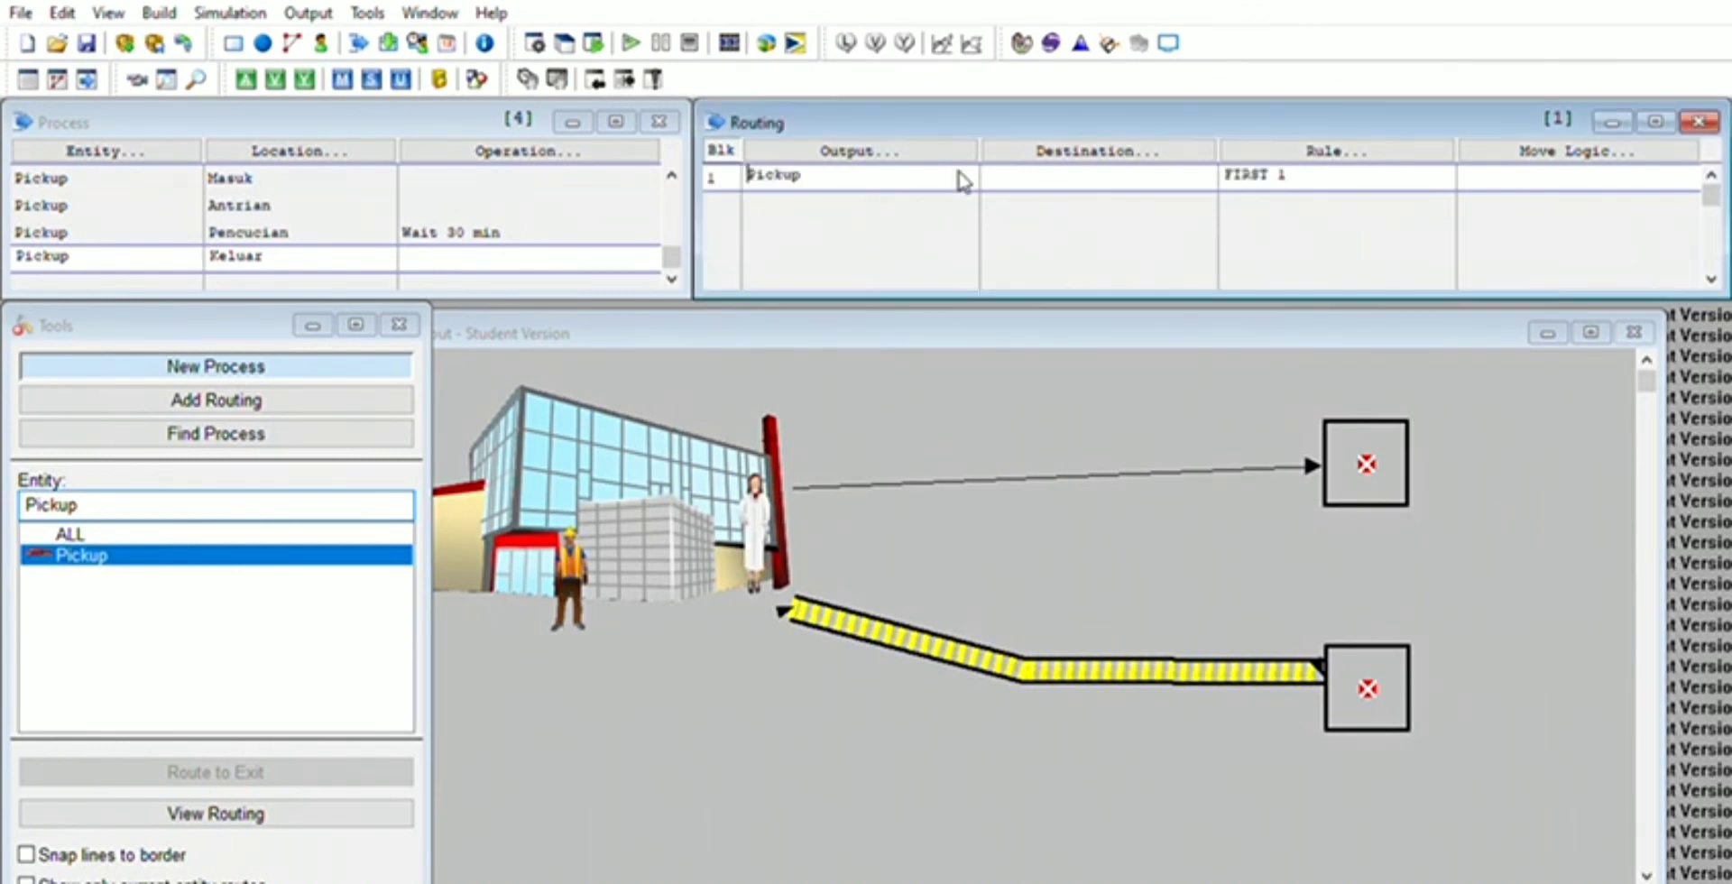
pyautogui.click(1080, 132)
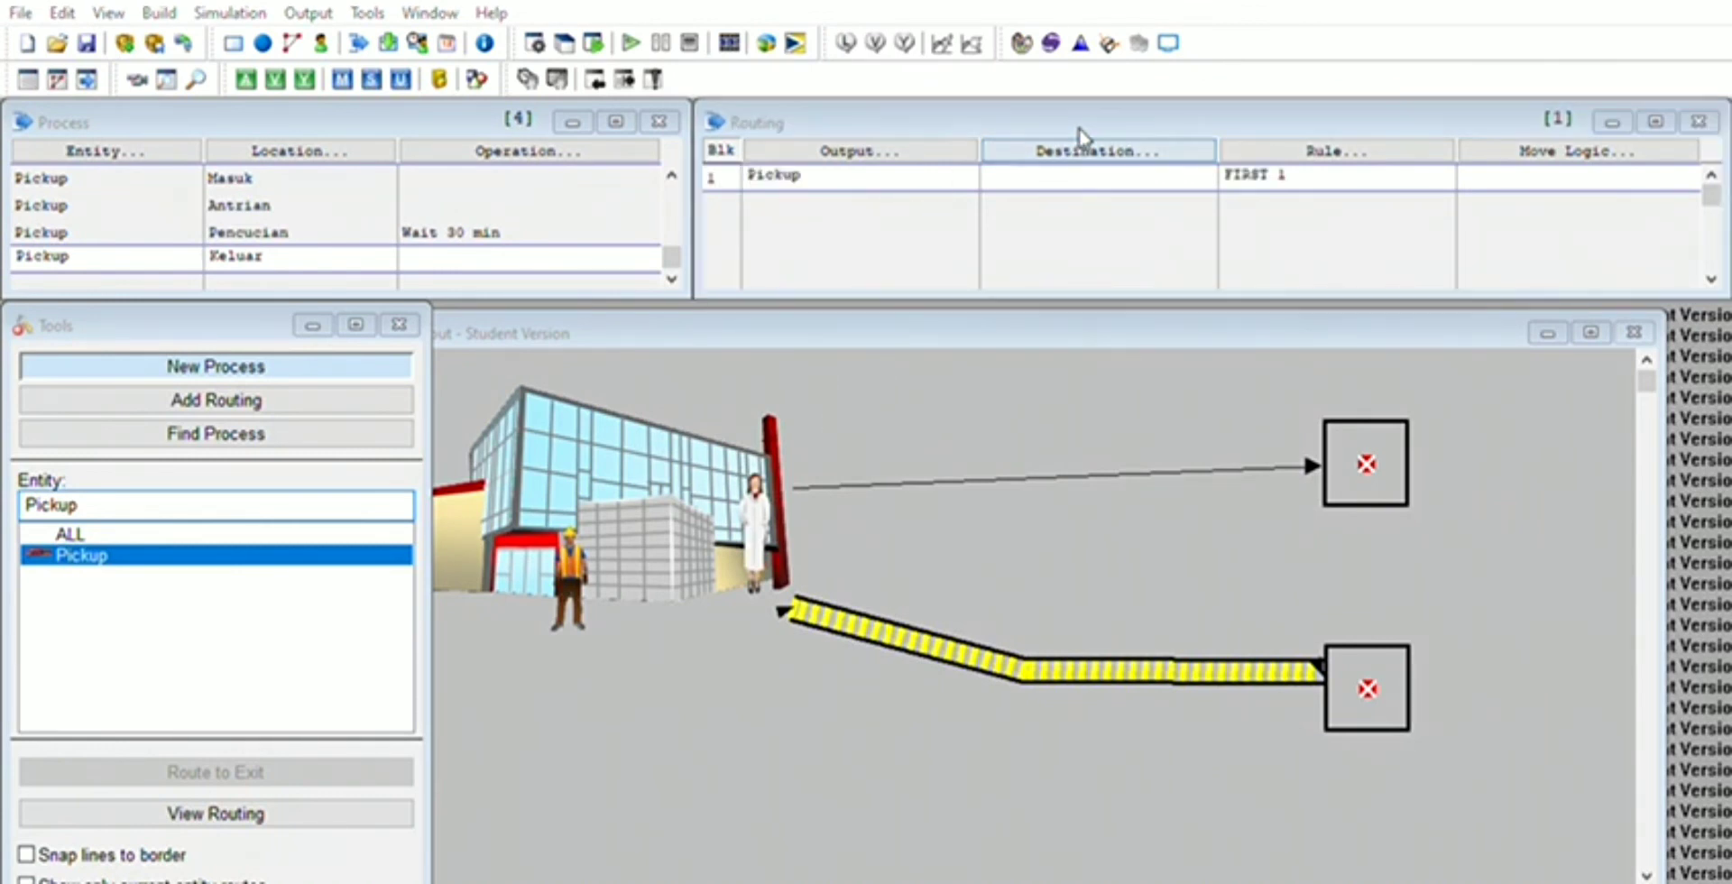
pyautogui.click(1065, 357)
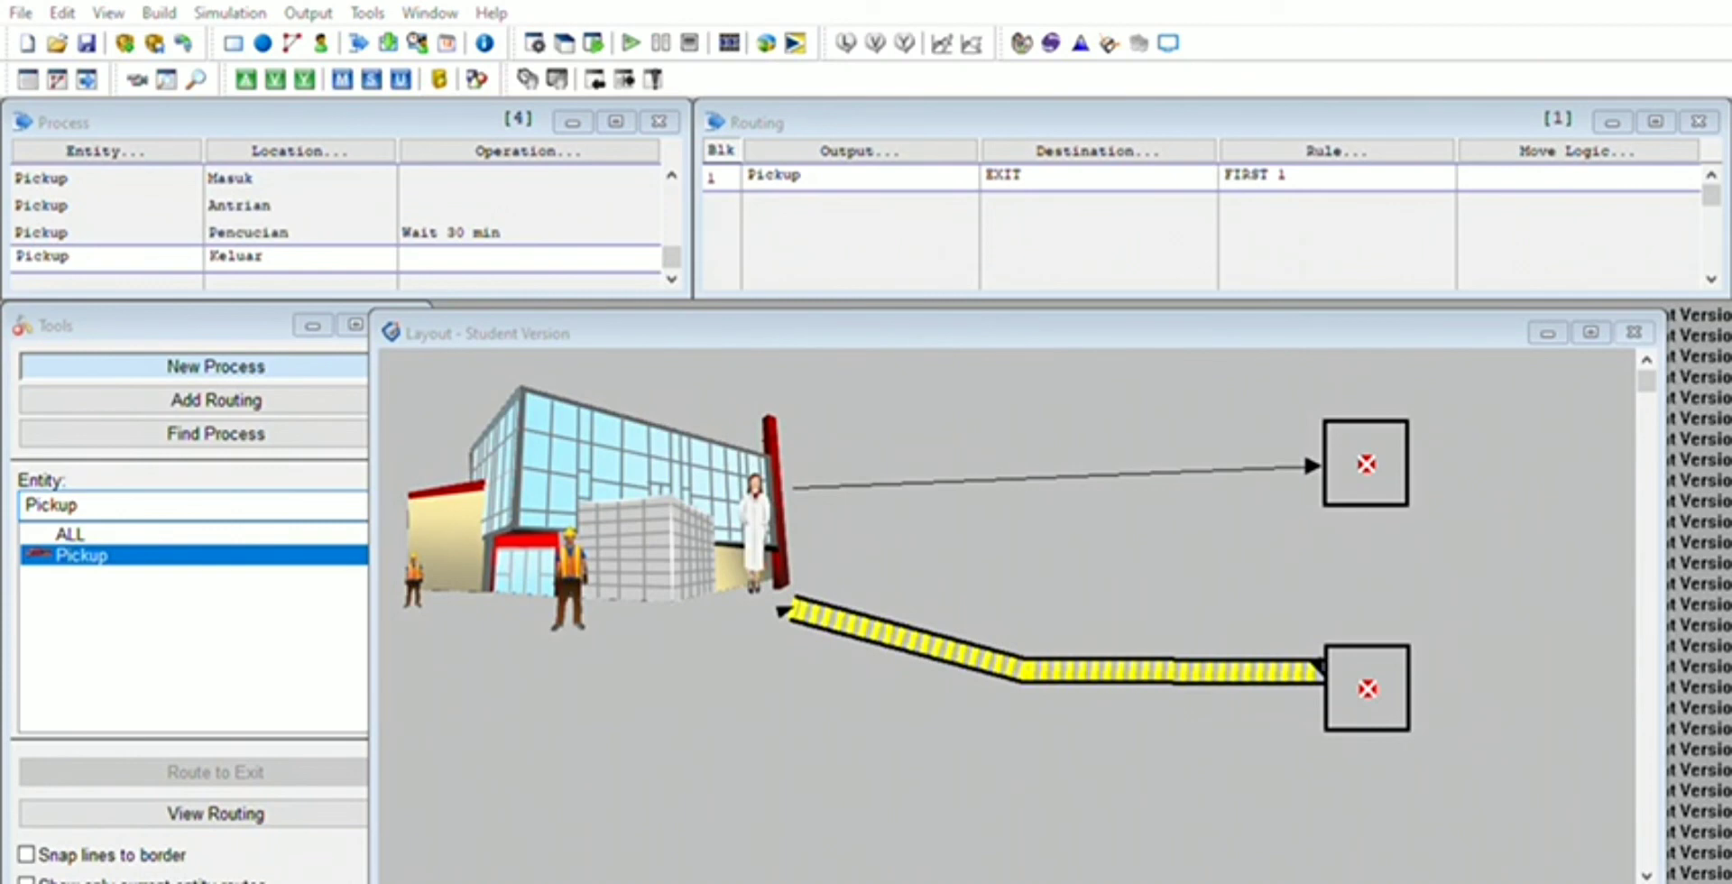
# Step: Bring the layout to the front and run the vehicle wash simulation
pyautogui.click(1083, 653)
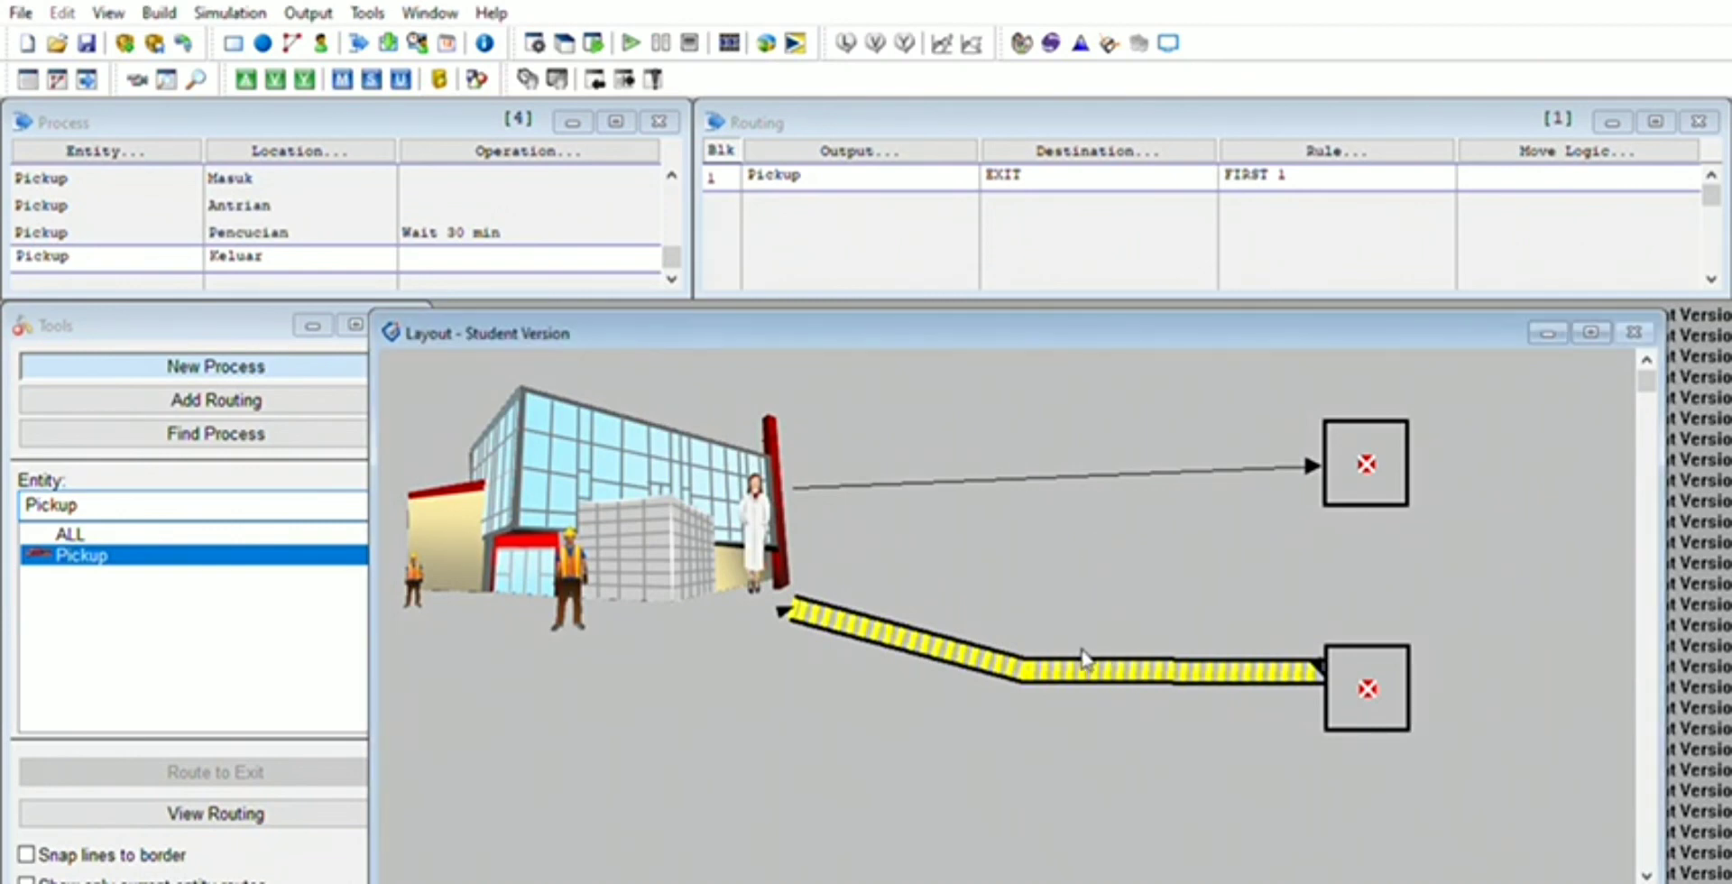
pyautogui.press('F10')
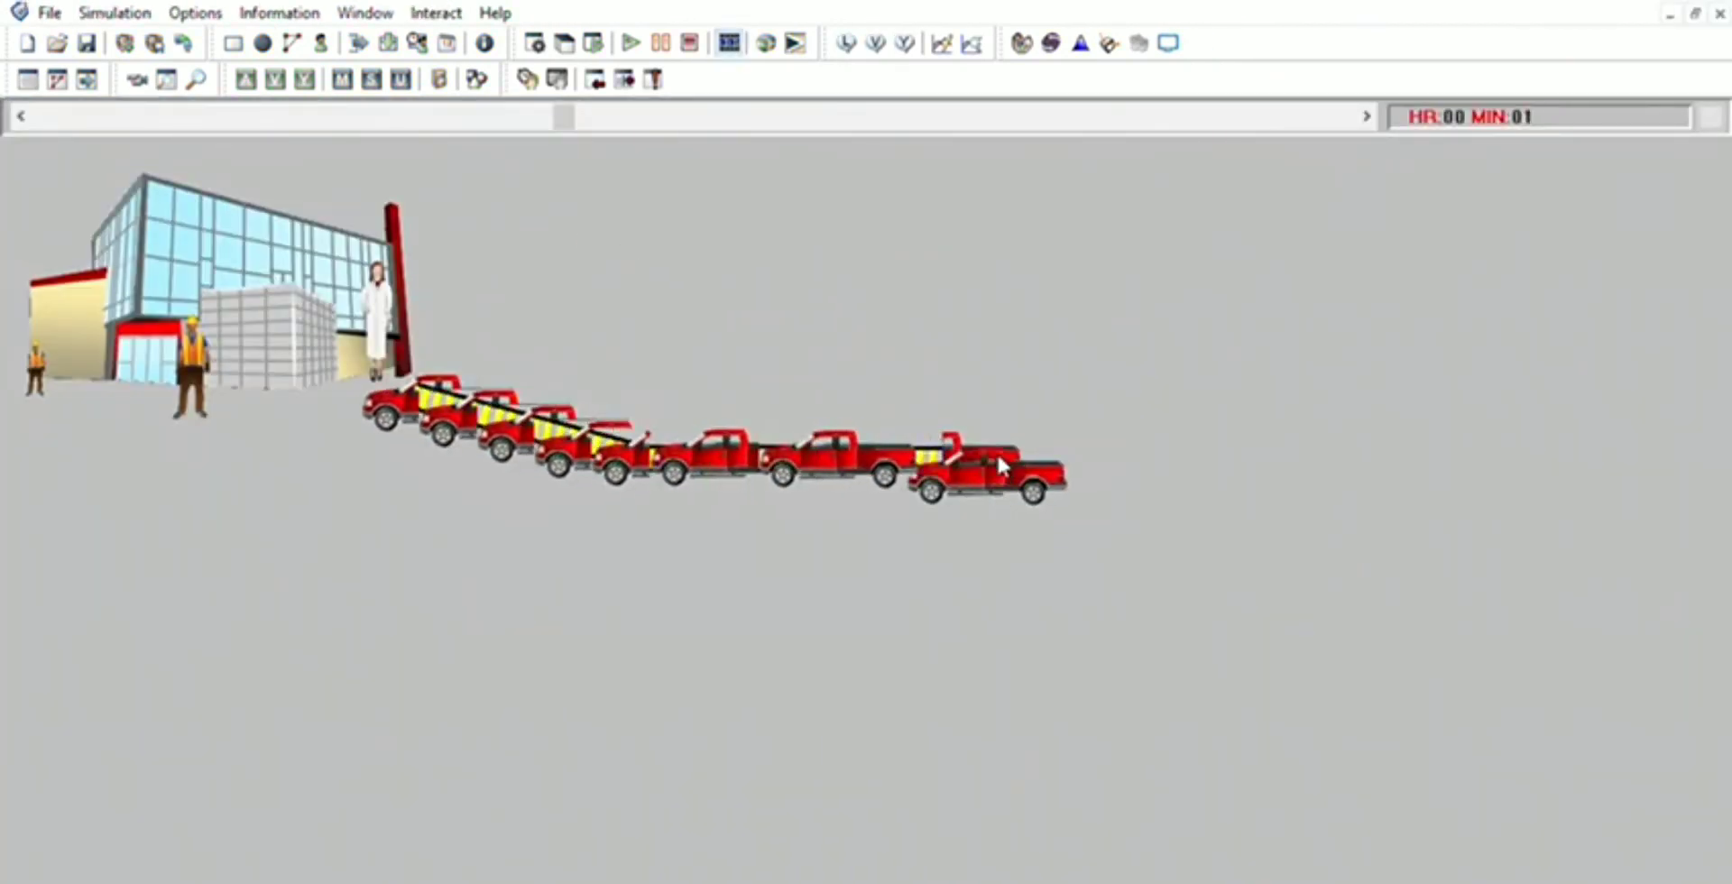